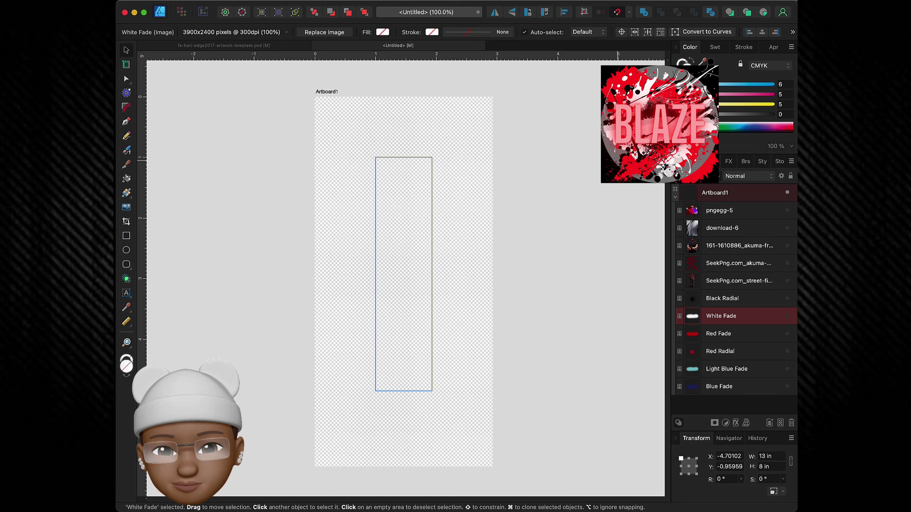
# Deselect the White Fade image and switch the Colour panel from CMYK to RGB, showing 235, 235, 235
pyautogui.click(434, 129)
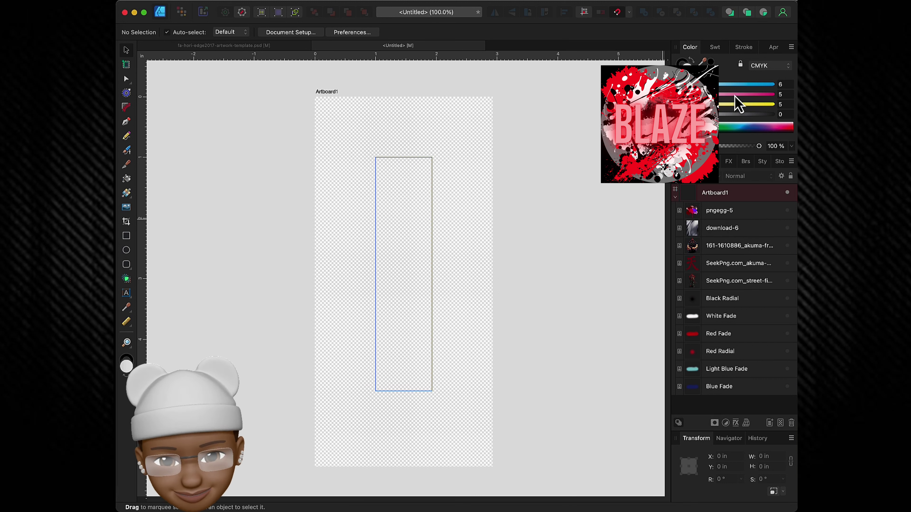
pyautogui.click(780, 67)
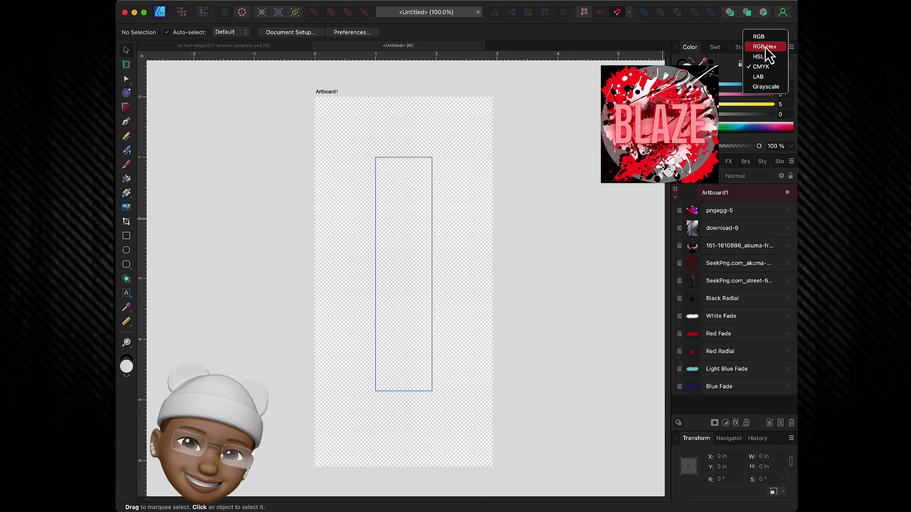
pyautogui.click(765, 40)
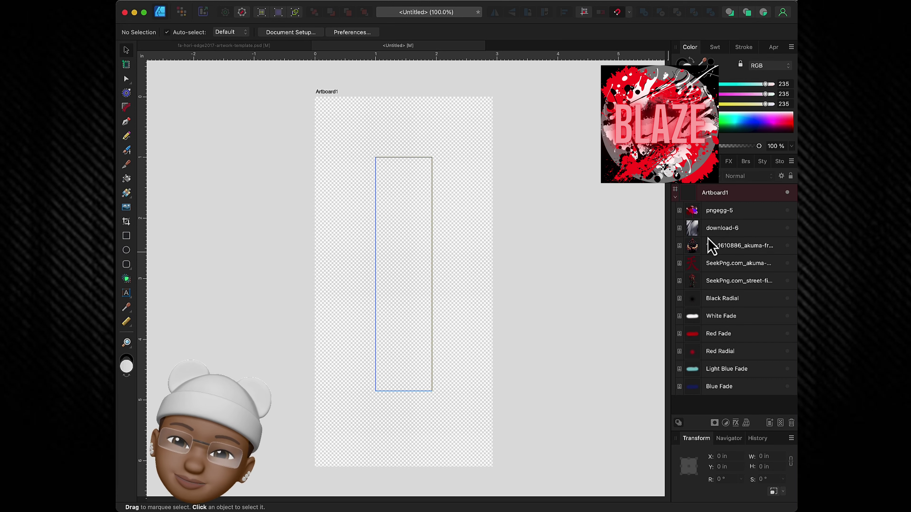
# Show the download-6 silk image and stretch it toward the artboard's top-left and bottom
pyautogui.click(787, 228)
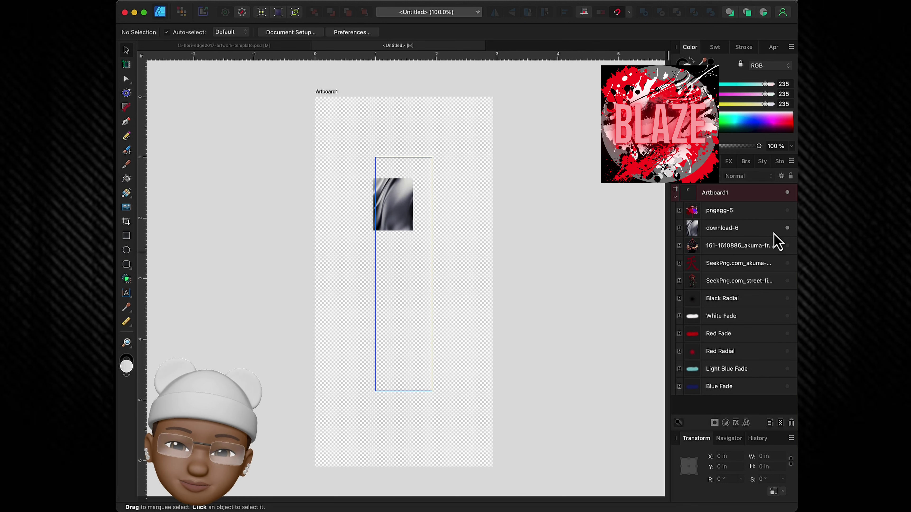
pyautogui.click(394, 221)
pyautogui.moveTo(374, 179)
pyautogui.mouseDown()
pyautogui.moveTo(312, 85)
pyautogui.moveTo(311, 96)
pyautogui.mouseUp()
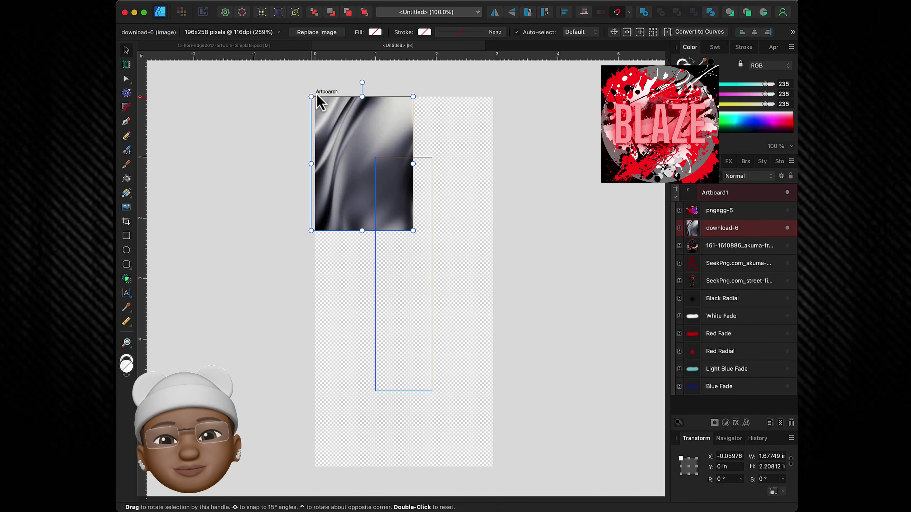
pyautogui.moveTo(413, 231); pyautogui.dragTo(497, 489)
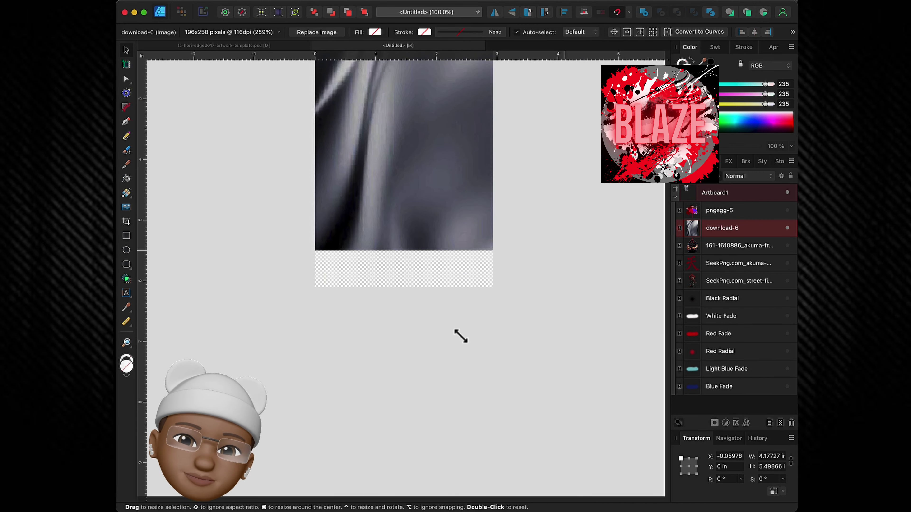
pyautogui.moveTo(496, 489); pyautogui.dragTo(462, 377)
# Fit download-6 exactly to the artboard at 2.93 × 6.1 in, position 0, 0
pyautogui.scroll(-3, 496, 316)
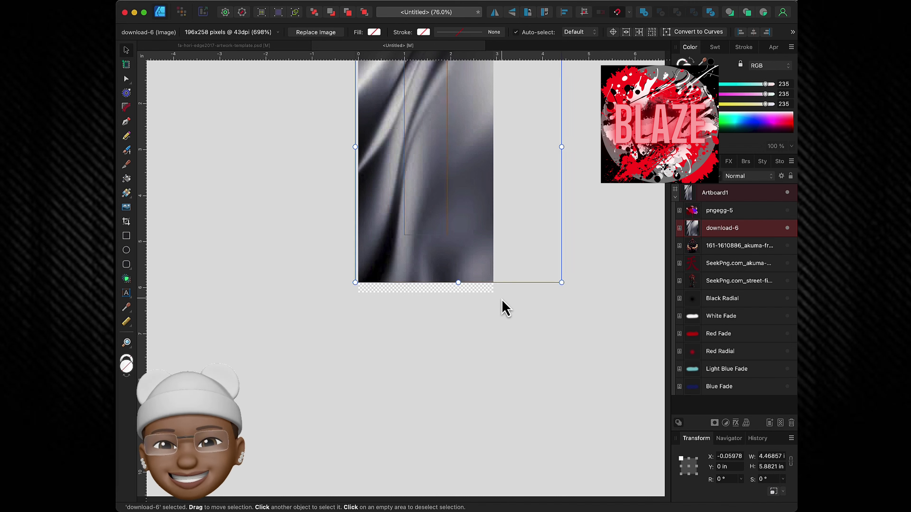
pyautogui.scroll(5, 509, 290)
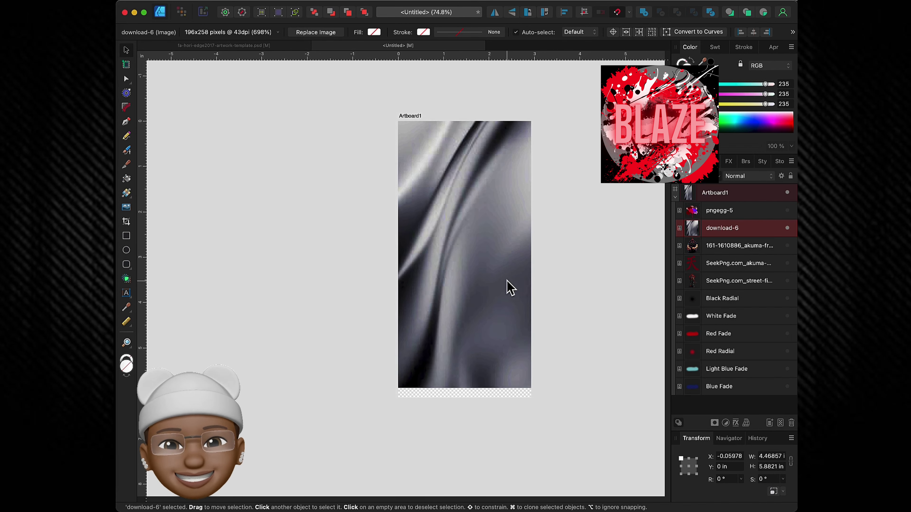
pyautogui.scroll(-1, 509, 288)
pyautogui.scroll(3, 509, 289)
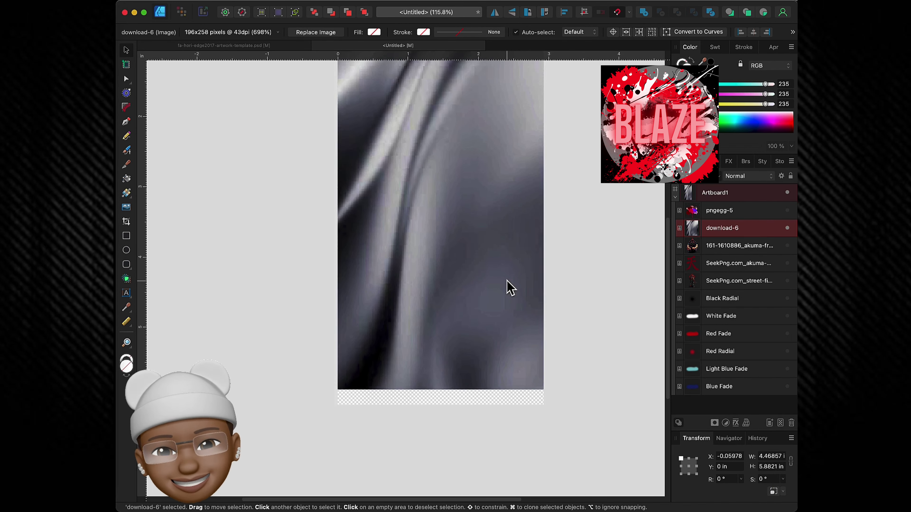
pyautogui.scroll(-1, 509, 289)
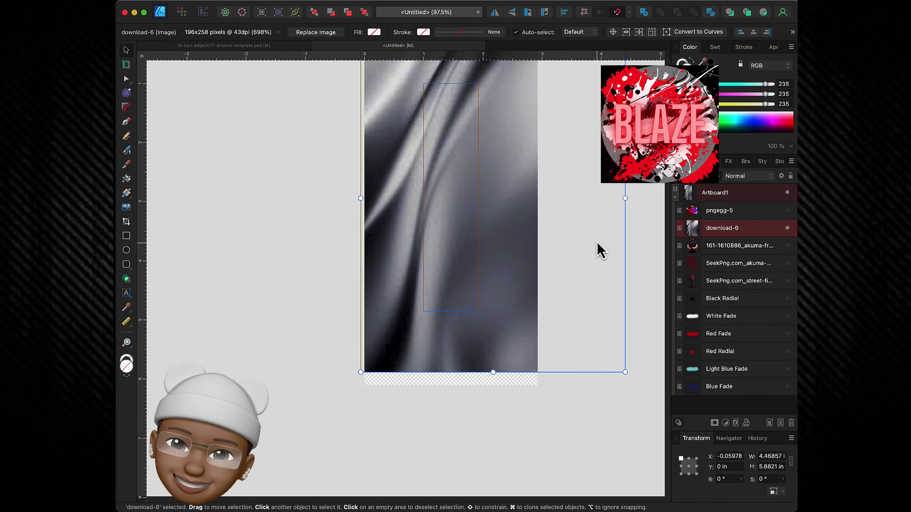
pyautogui.moveTo(625, 198); pyautogui.dragTo(538, 201)
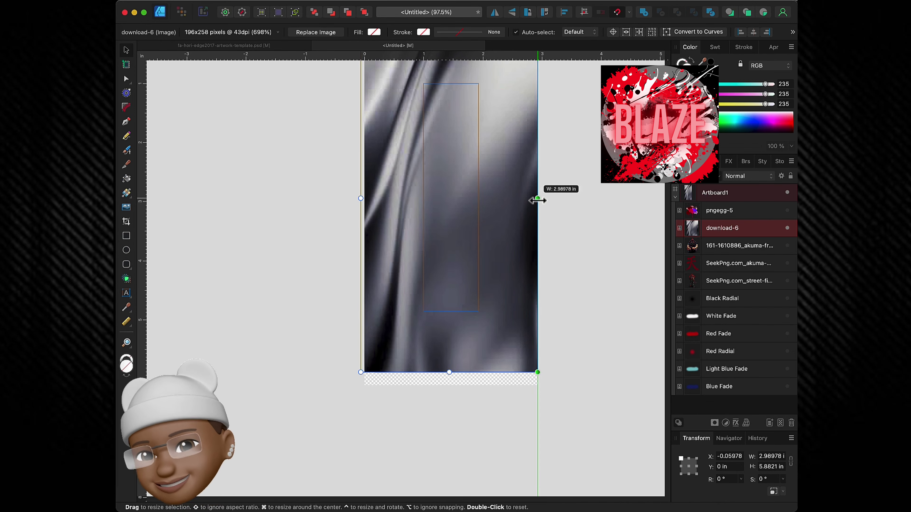
pyautogui.scroll(2, 575, 237)
pyautogui.scroll(2, 578, 235)
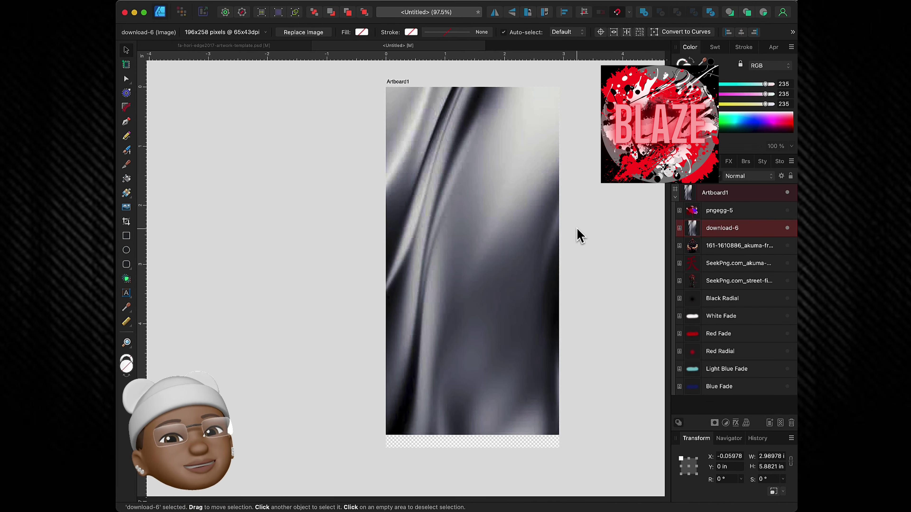
pyautogui.hscroll(2, 581, 236)
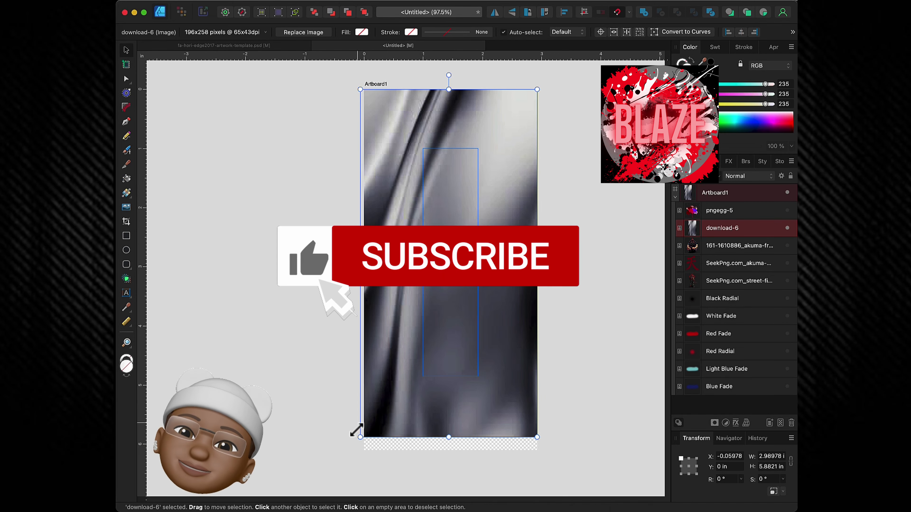
pyautogui.moveTo(357, 431); pyautogui.dragTo(362, 424)
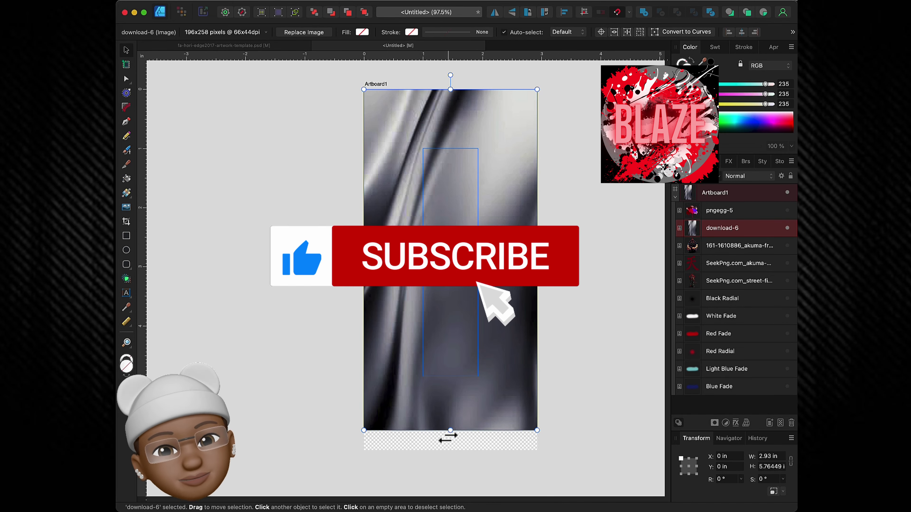
pyautogui.moveTo(450, 431); pyautogui.dragTo(450, 450)
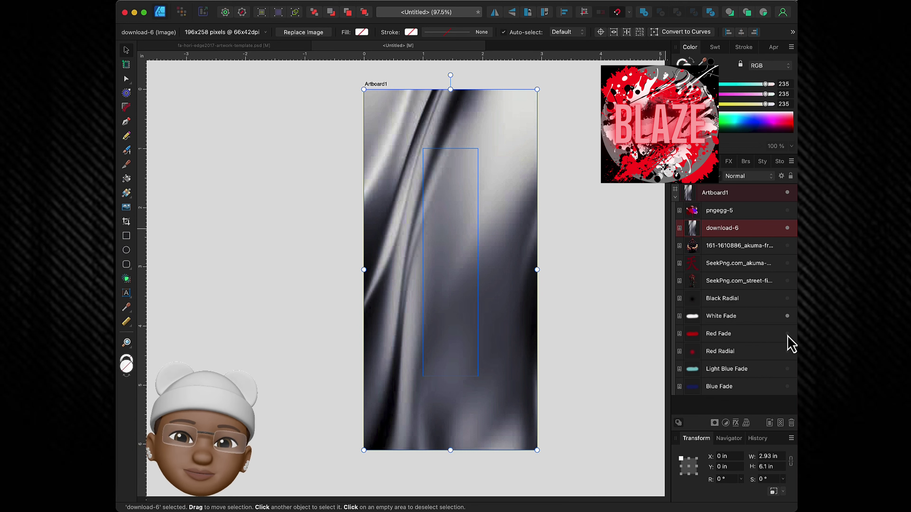
# Move download-6 to the bottom of the stack, then show Blue Fade, shrunk and placed at the artboard top
pyautogui.moveTo(718, 231); pyautogui.dragTo(716, 395)
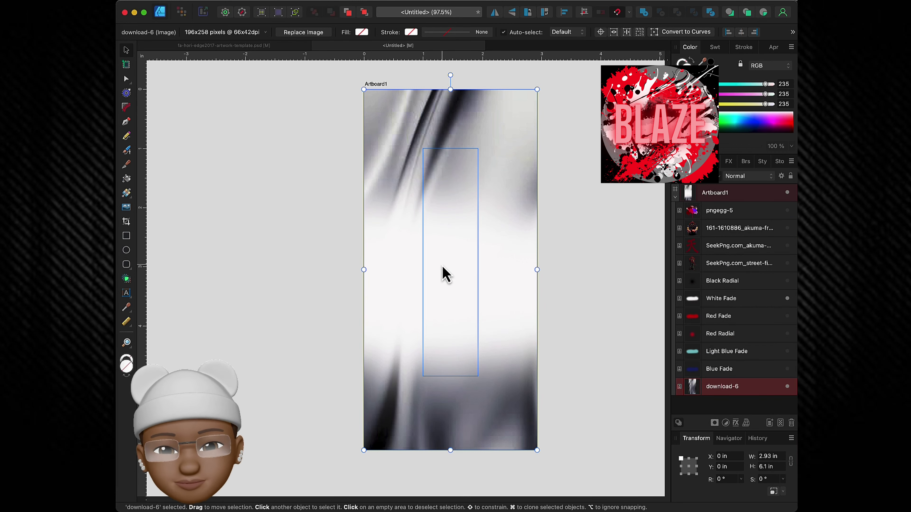
pyautogui.click(718, 368)
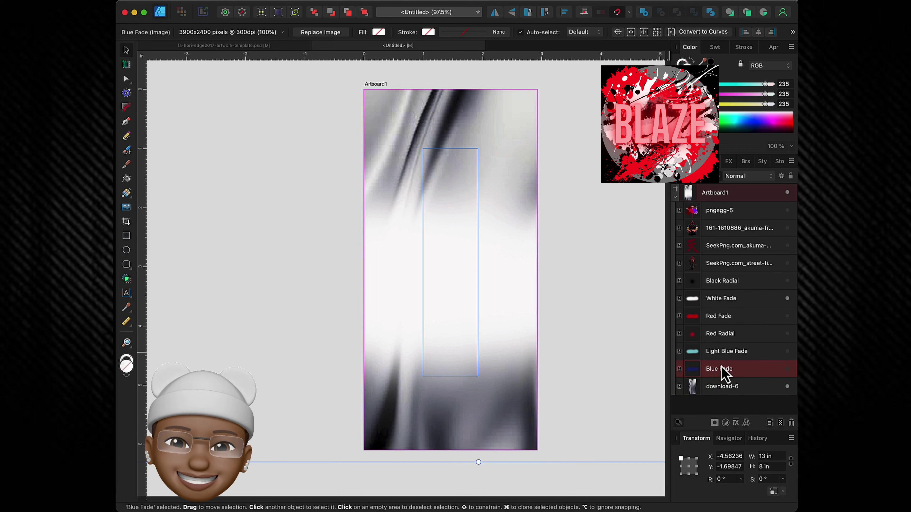
pyautogui.click(787, 368)
pyautogui.scroll(-3, 623, 371)
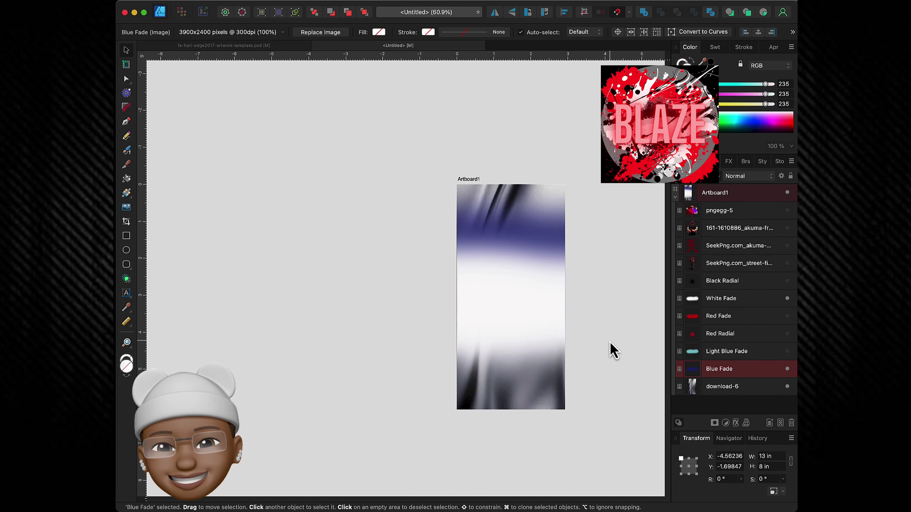
pyautogui.moveTo(307, 136); pyautogui.dragTo(528, 271)
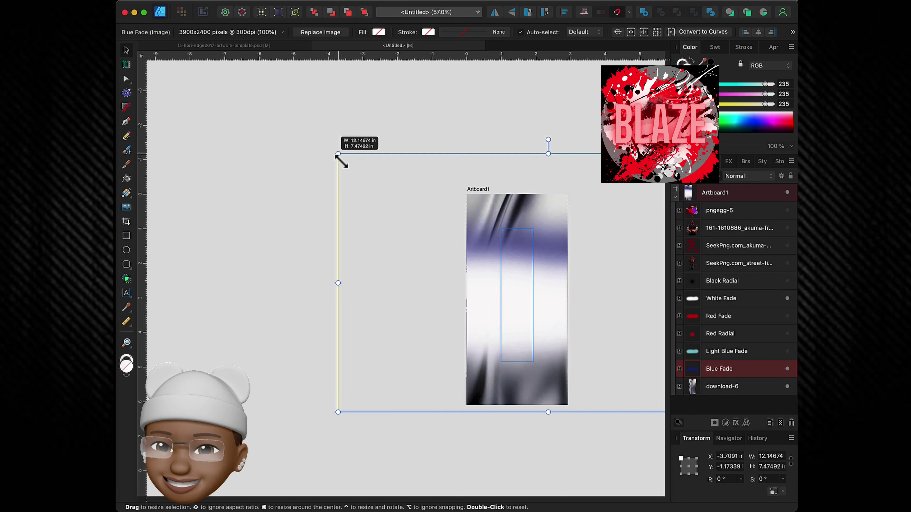
pyautogui.moveTo(633, 341); pyautogui.dragTo(509, 235)
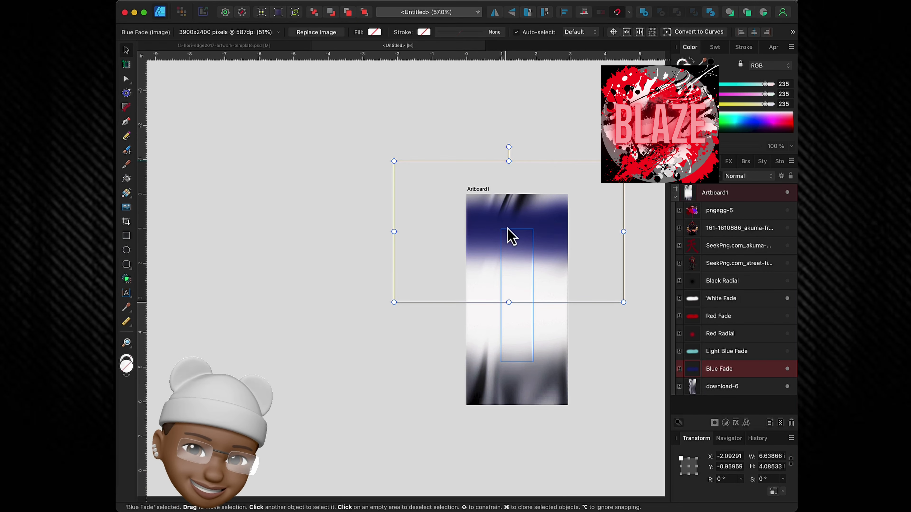
pyautogui.scroll(5, 596, 308)
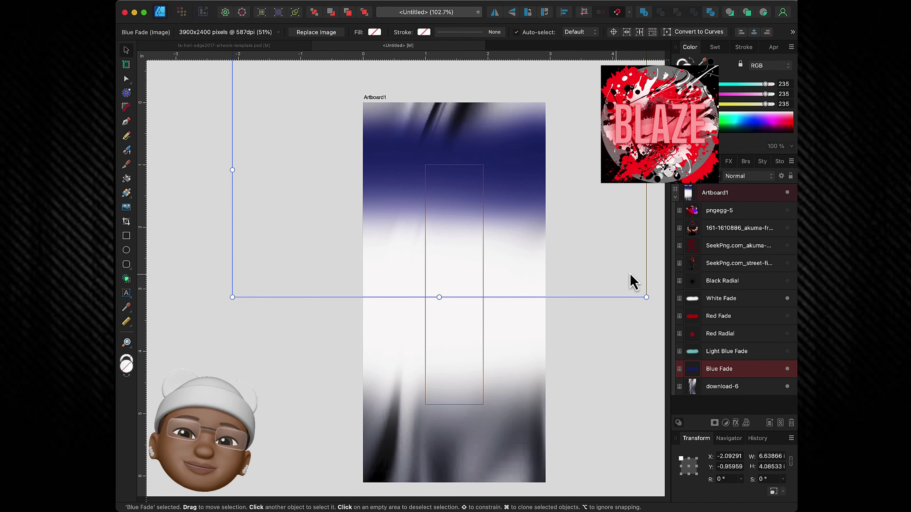
# Show Red Radial and Black Radial, moving Black Radial down to darken the bottom
pyautogui.click(787, 334)
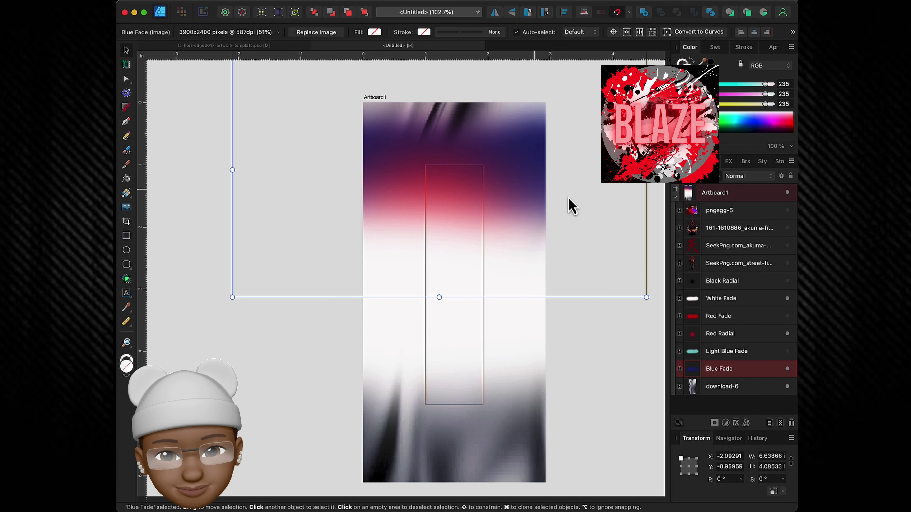
pyautogui.click(787, 281)
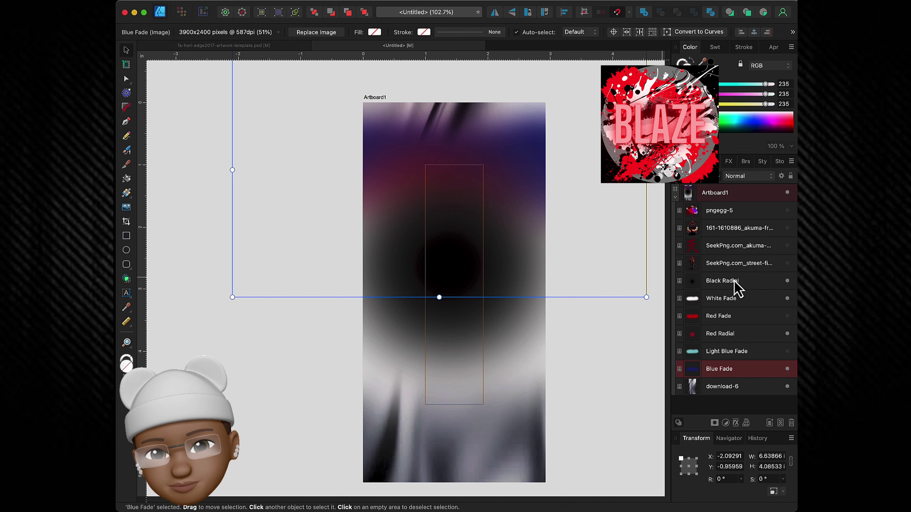
pyautogui.click(735, 283)
pyautogui.moveTo(468, 289)
pyautogui.mouseDown()
pyautogui.moveTo(442, 441)
pyautogui.moveTo(520, 453)
pyautogui.mouseUp()
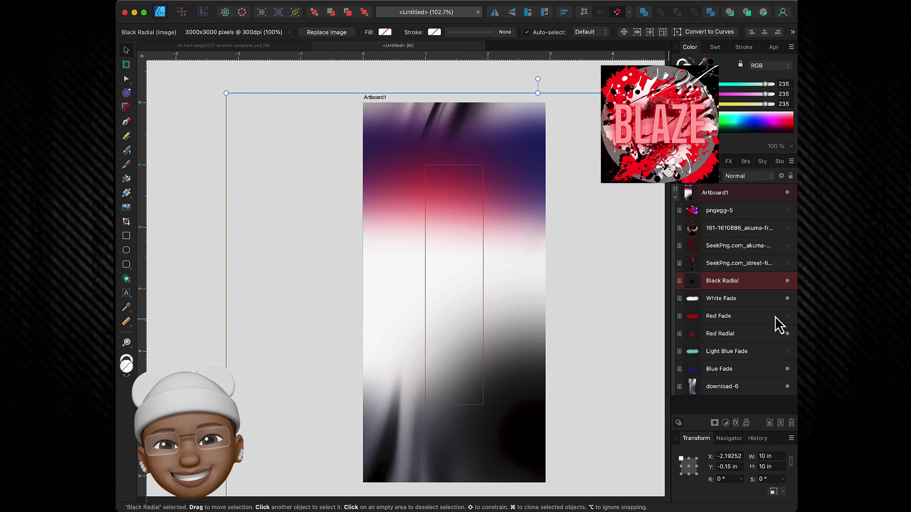
# Show the Red Fade band, nudge Black Radial down-right, and move Red Fade down the artboard
pyautogui.click(787, 316)
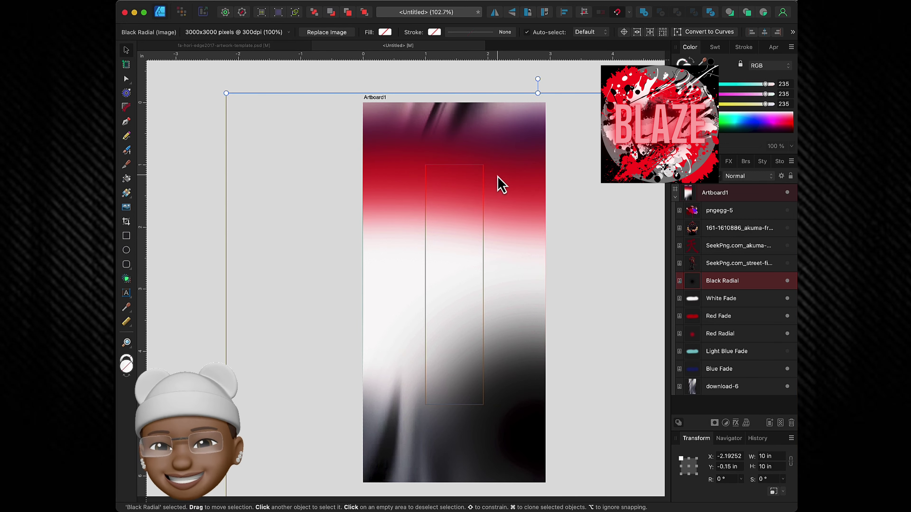
pyautogui.moveTo(497, 176); pyautogui.dragTo(506, 204)
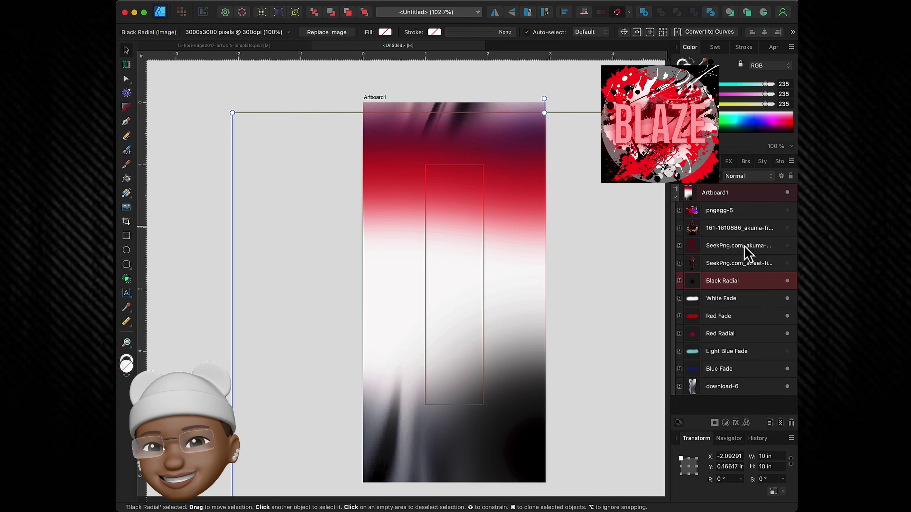
pyautogui.click(744, 316)
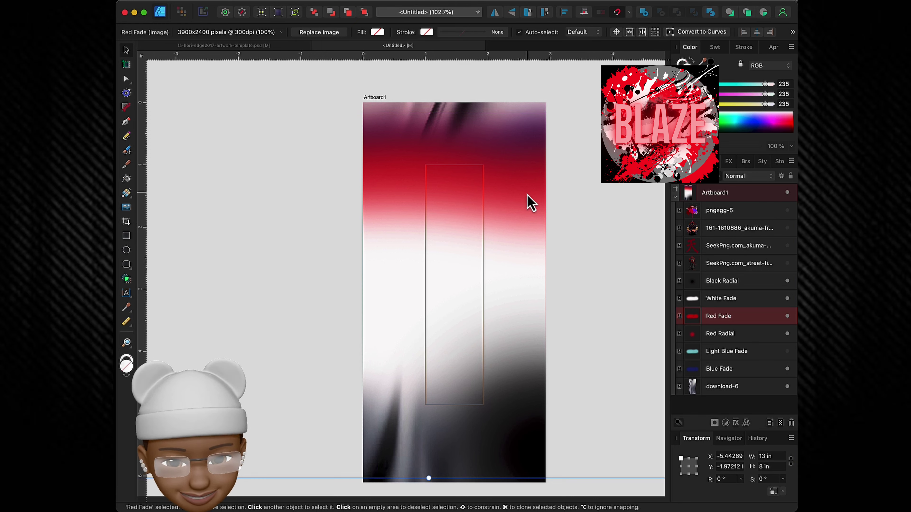
pyautogui.moveTo(527, 202); pyautogui.dragTo(543, 321)
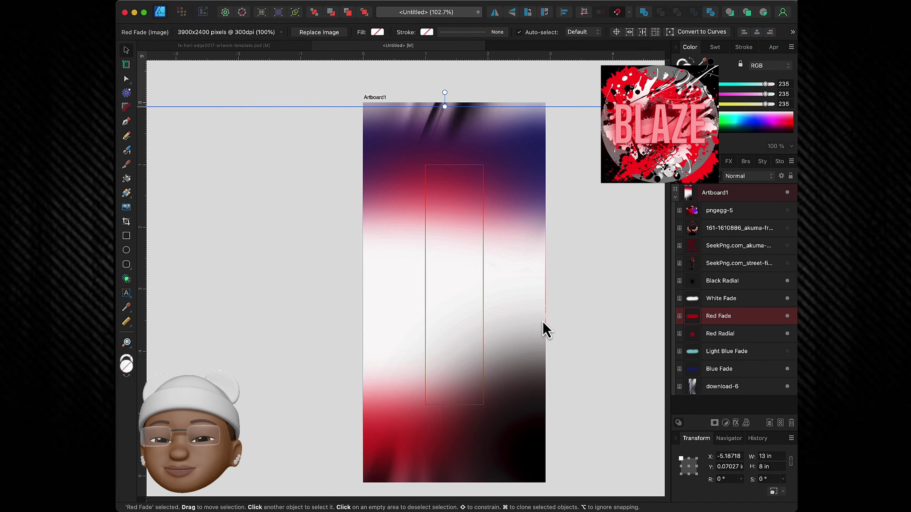
pyautogui.moveTo(548, 320); pyautogui.dragTo(548, 320)
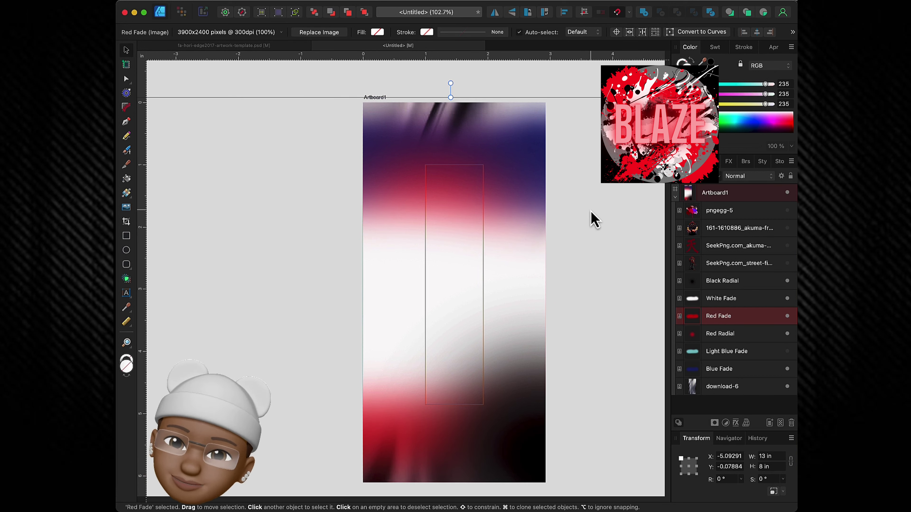
# Scale Red Fade proportionally to 7.62 × 4.69 in and shift it up and right
pyautogui.scroll(-3, 287, 185)
pyautogui.scroll(-3, 285, 183)
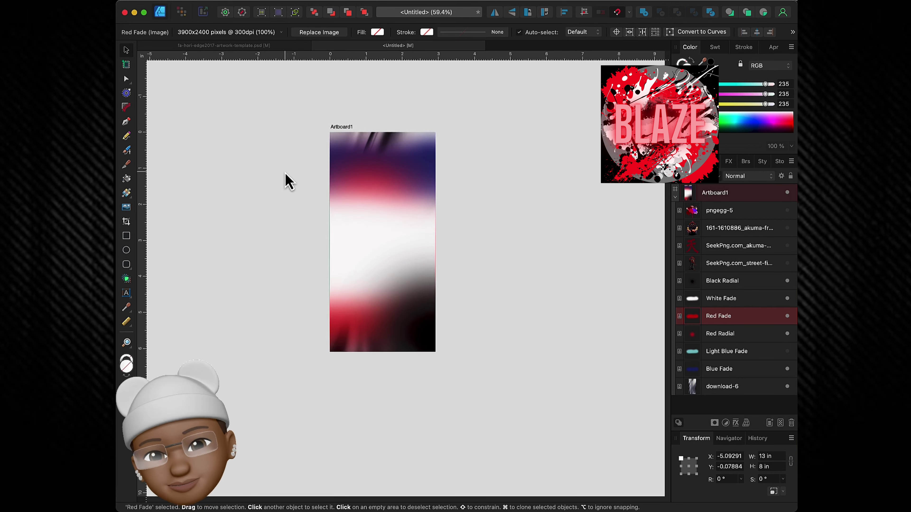
pyautogui.moveTo(615, 129); pyautogui.dragTo(377, 183)
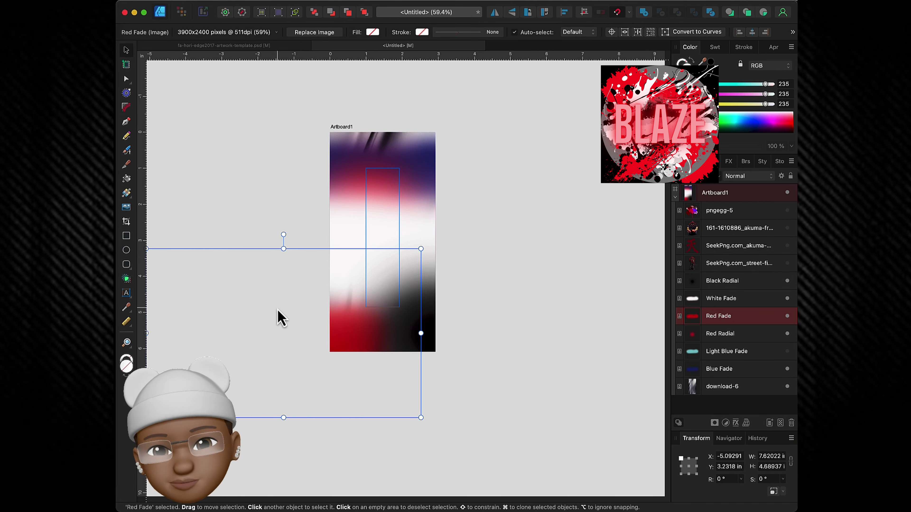
pyautogui.moveTo(282, 319); pyautogui.dragTo(380, 287)
pyautogui.scroll(3, 412, 208)
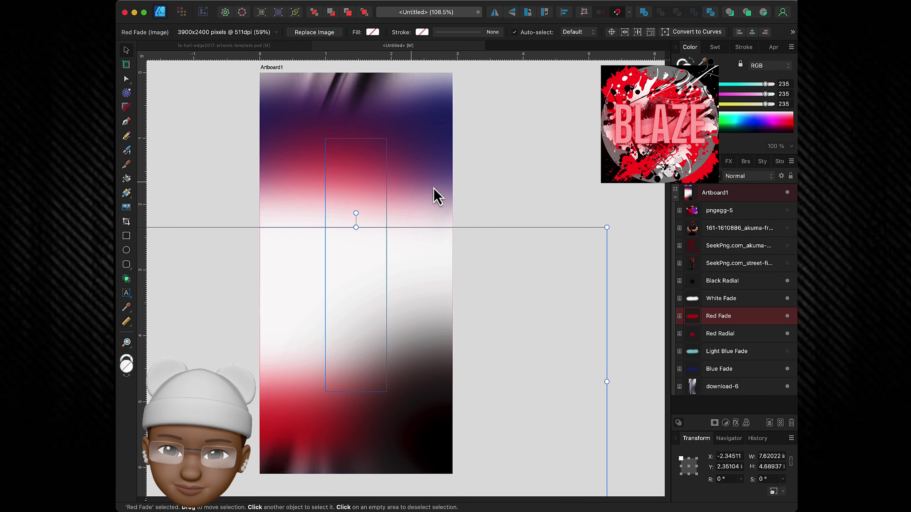
# Show the red kanji and stretch it tall down the poster's centre
pyautogui.click(788, 246)
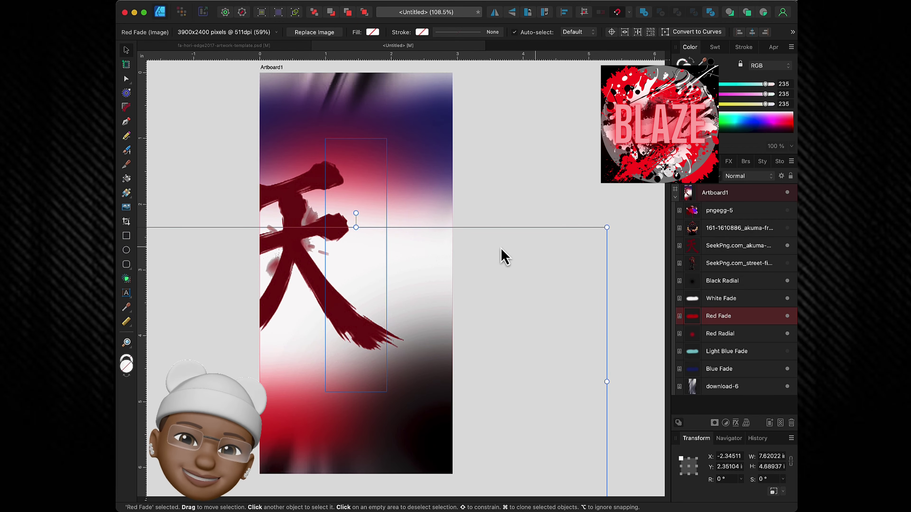
pyautogui.click(302, 223)
pyautogui.moveTo(301, 223); pyautogui.dragTo(354, 219)
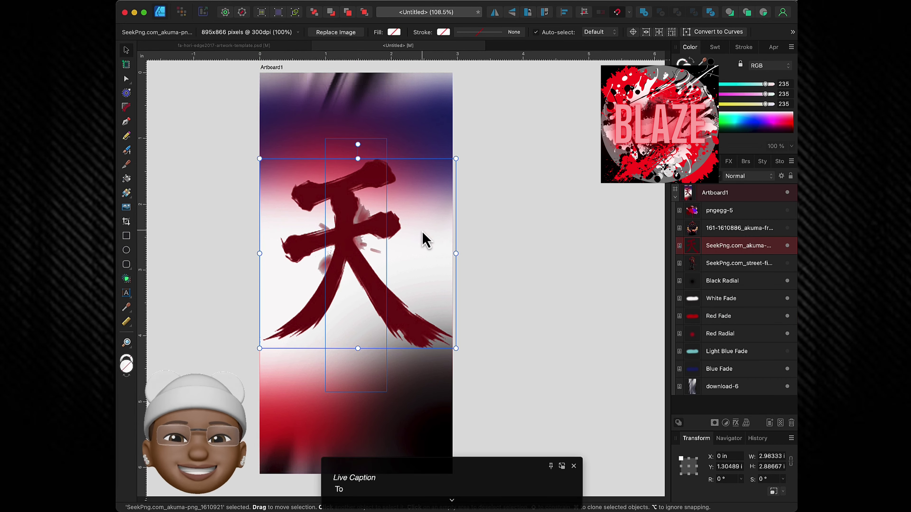
pyautogui.moveTo(456, 253); pyautogui.dragTo(451, 254)
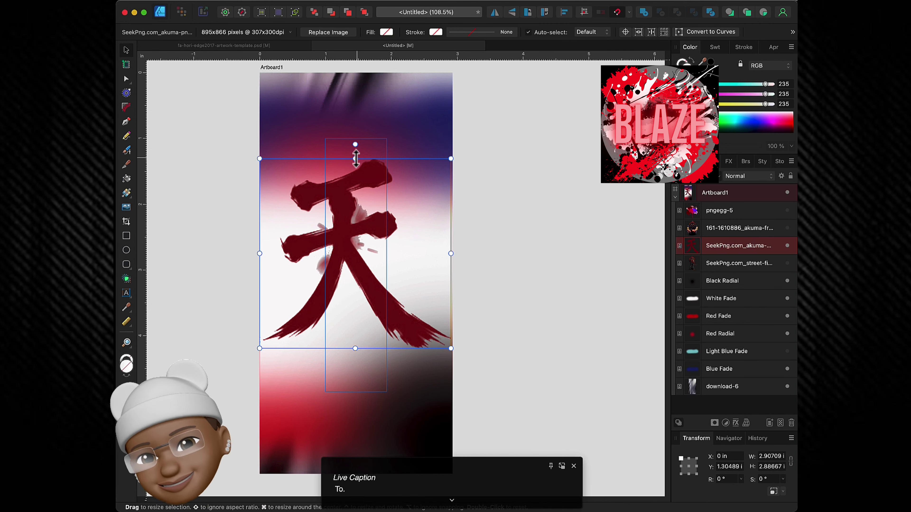
pyautogui.moveTo(355, 158); pyautogui.dragTo(355, 124)
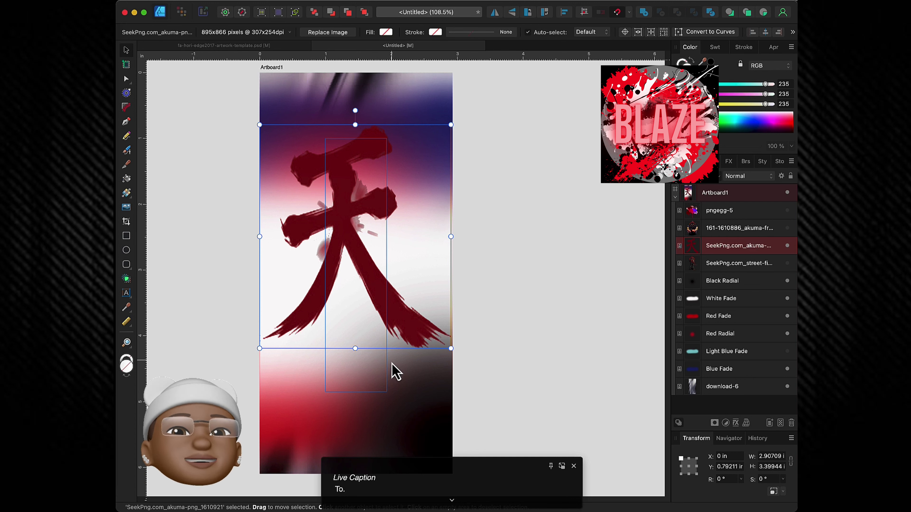
pyautogui.moveTo(356, 349)
pyautogui.mouseDown()
pyautogui.moveTo(354, 424)
pyautogui.moveTo(355, 413)
pyautogui.mouseUp()
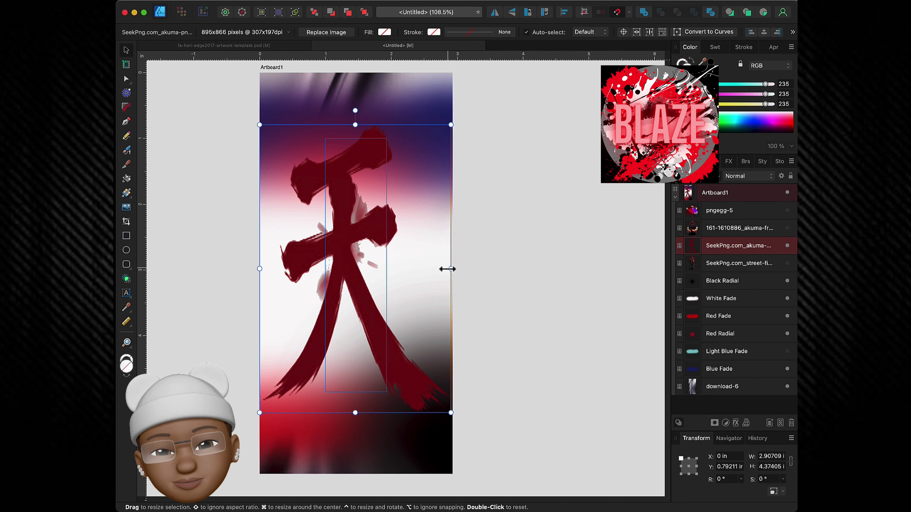
pyautogui.moveTo(453, 270); pyautogui.dragTo(453, 268)
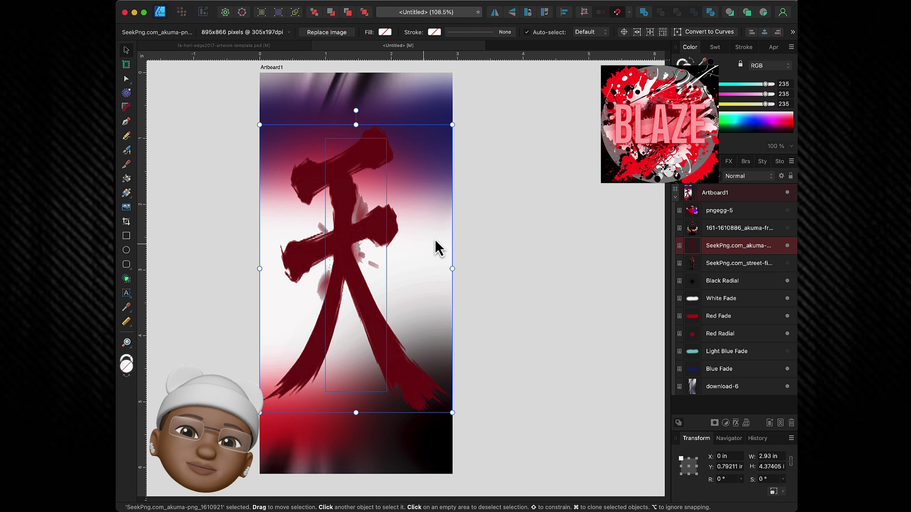
# Show the Akuma figure and enlarge it to 2.91 × 3.58 in across the artboard bottom
pyautogui.click(787, 228)
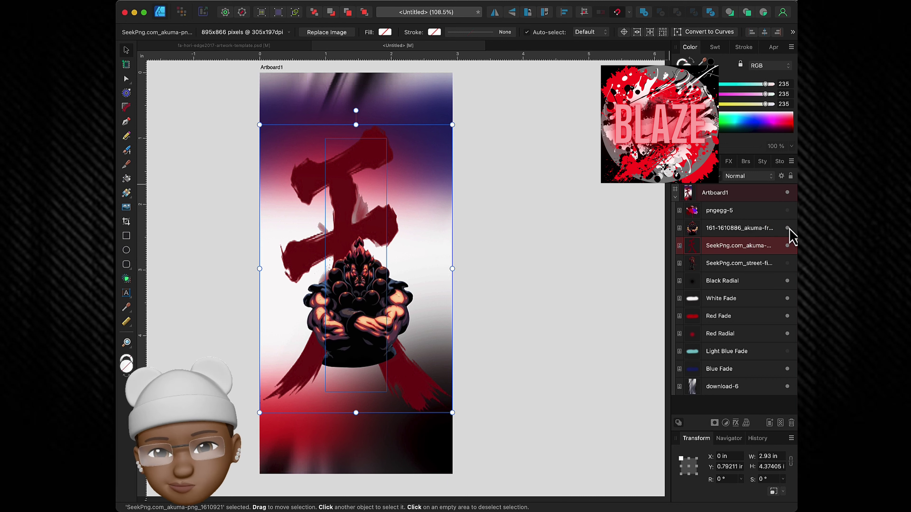
pyautogui.moveTo(367, 325); pyautogui.dragTo(326, 415)
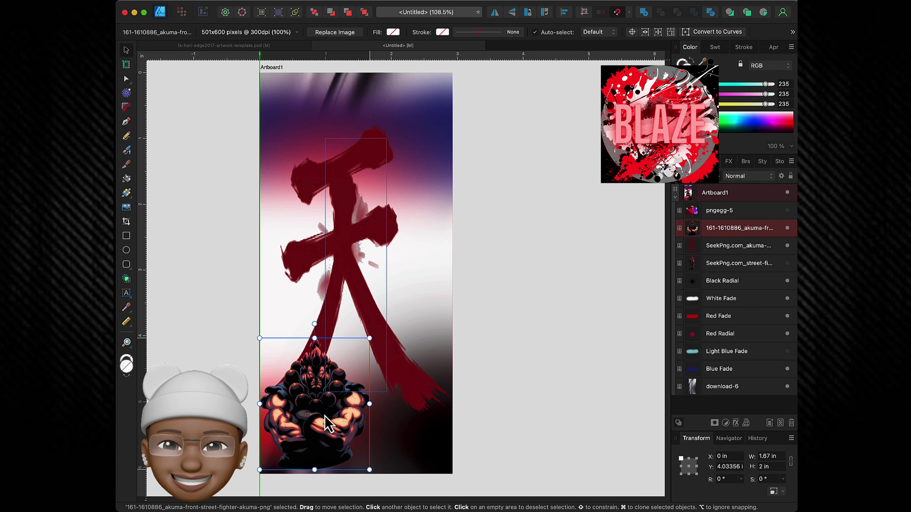
pyautogui.moveTo(374, 338); pyautogui.dragTo(463, 249)
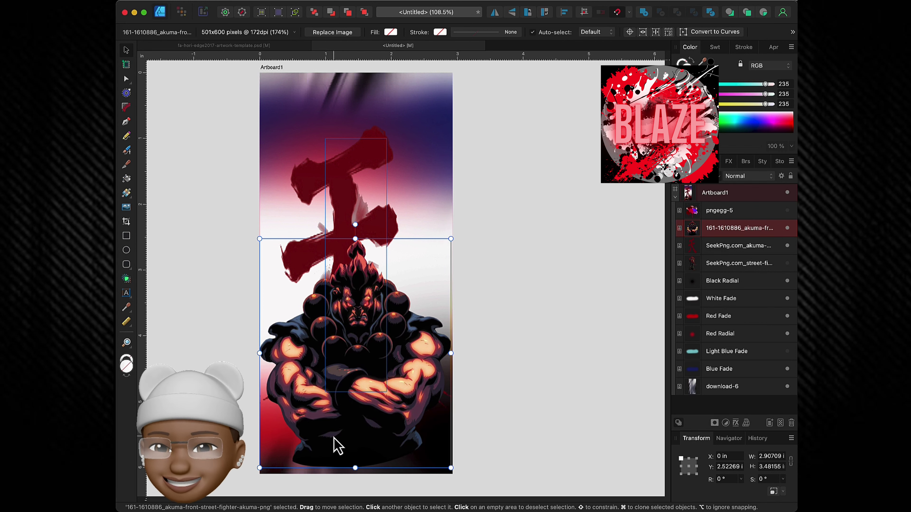
pyautogui.moveTo(360, 468); pyautogui.dragTo(360, 474)
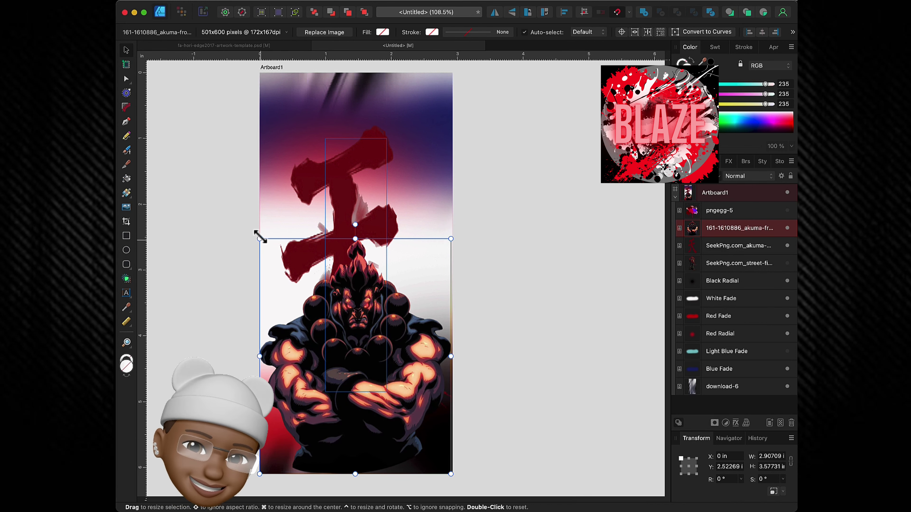
pyautogui.moveTo(259, 240); pyautogui.dragTo(265, 239)
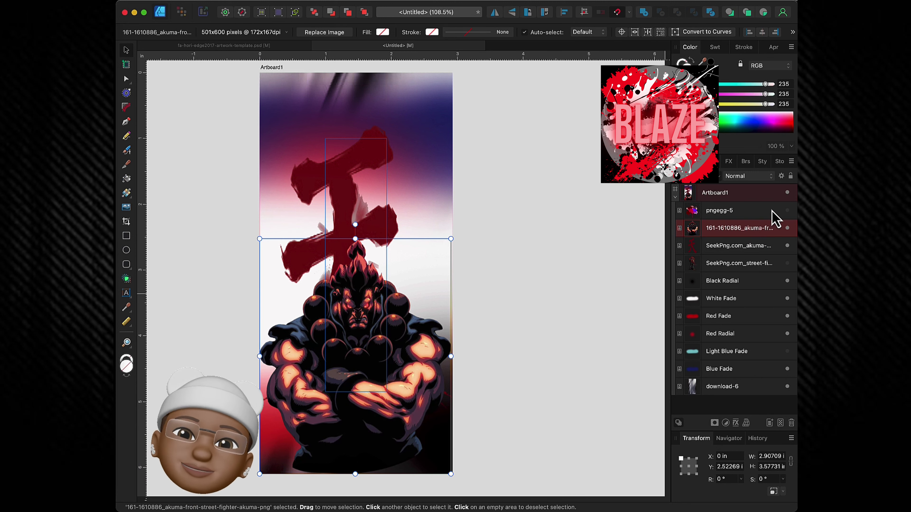
# Show the pngegg-5 paint splash over the Akuma figure, widening and stretching it taller
pyautogui.click(788, 210)
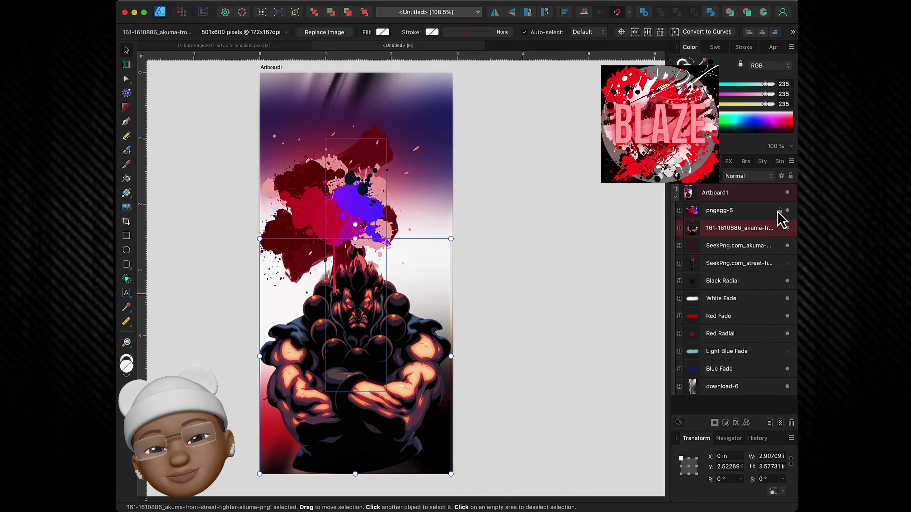
pyautogui.moveTo(311, 217); pyautogui.dragTo(321, 327)
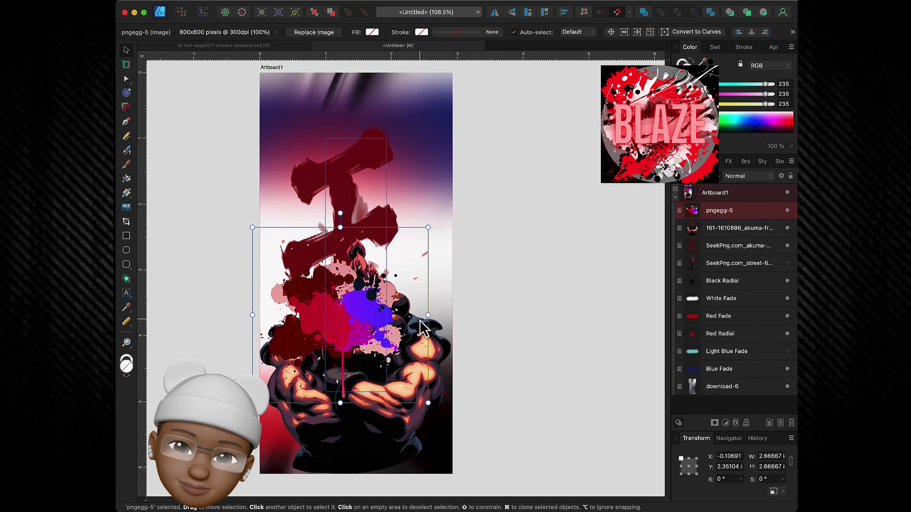
pyautogui.moveTo(429, 316); pyautogui.dragTo(472, 315)
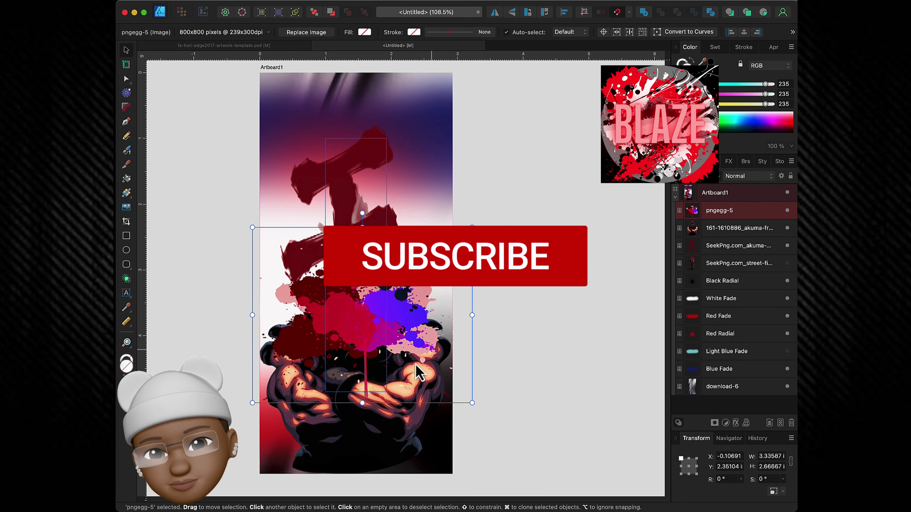
pyautogui.moveTo(363, 404); pyautogui.dragTo(363, 460)
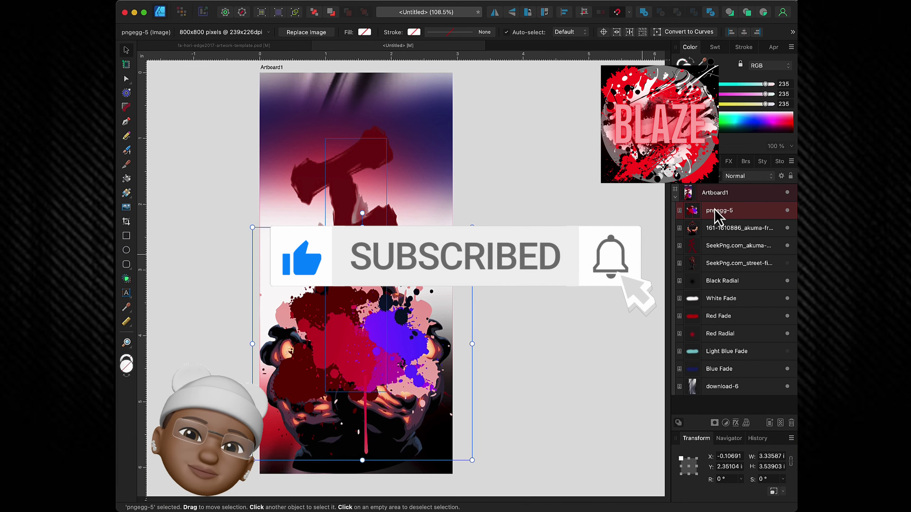
# Place pngegg-5 below the Akuma layer, undoing an accidental nesting, then select Akuma
pyautogui.moveTo(744, 211)
pyautogui.mouseDown()
pyautogui.moveTo(705, 366)
pyautogui.moveTo(707, 221)
pyautogui.mouseUp()
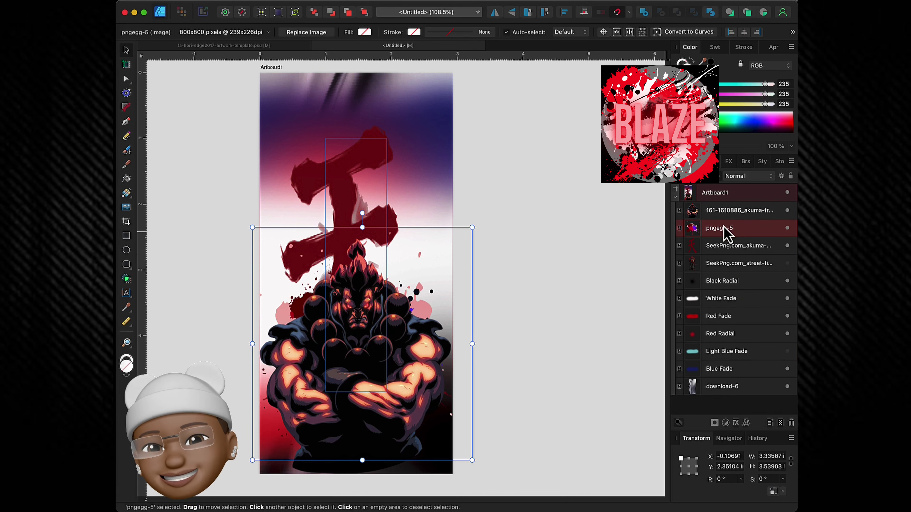
pyautogui.moveTo(736, 233); pyautogui.dragTo(738, 215)
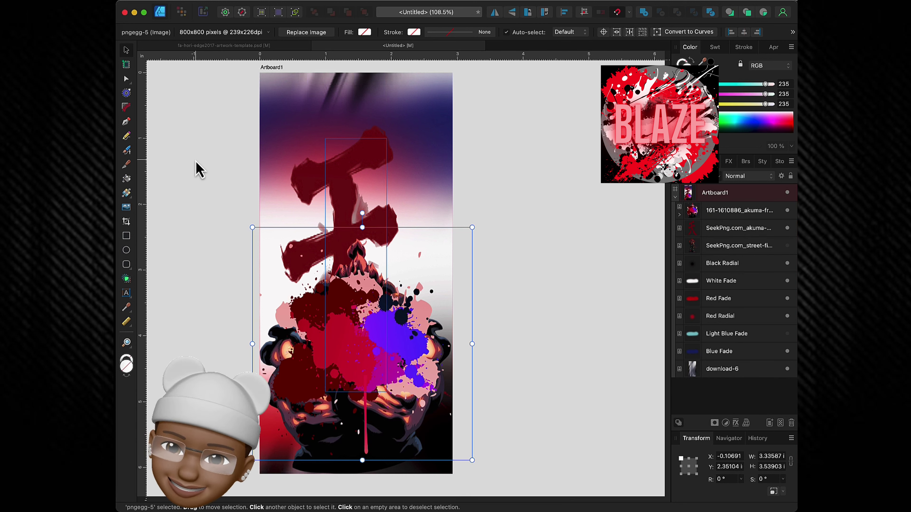
pyautogui.click(219, 3)
pyautogui.click(222, 11)
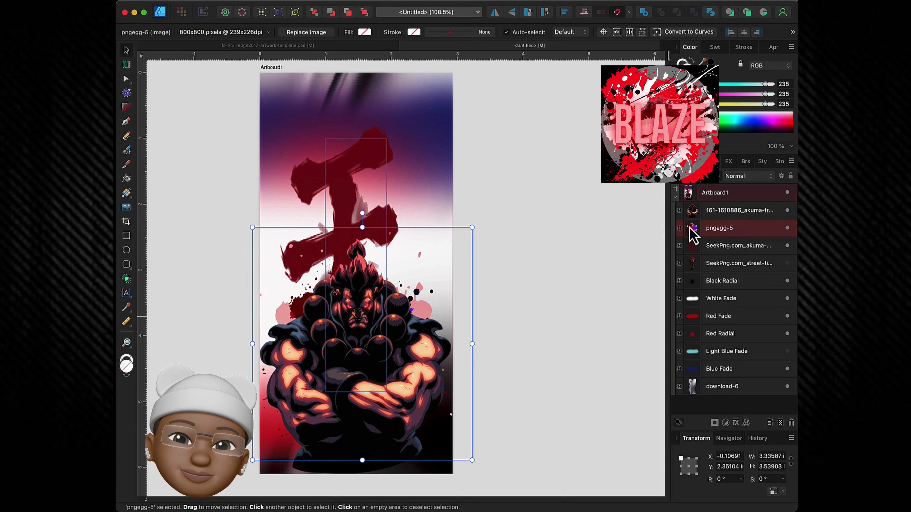
pyautogui.moveTo(690, 230); pyautogui.dragTo(679, 208)
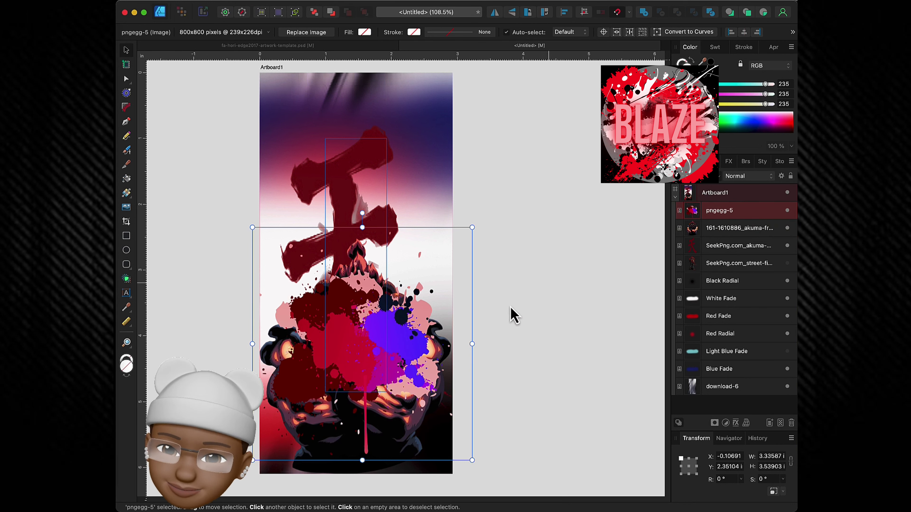
pyautogui.moveTo(353, 335); pyautogui.dragTo(354, 318)
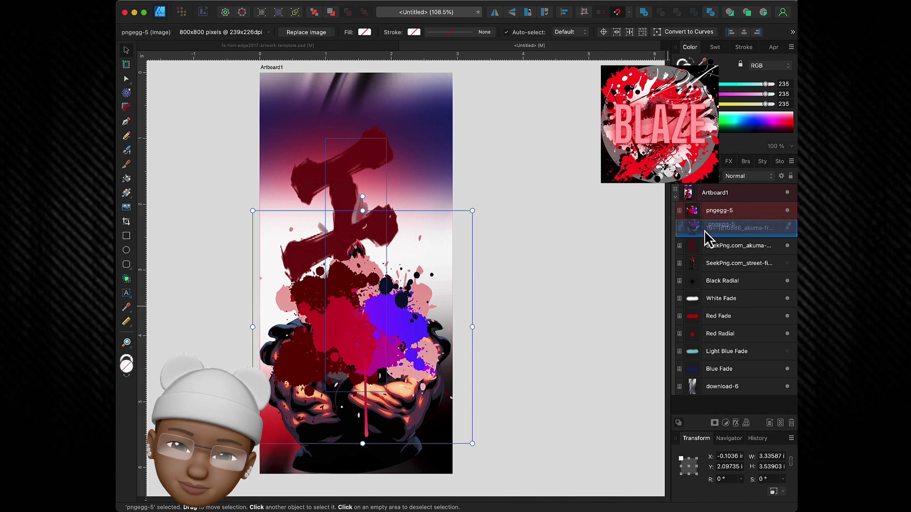
pyautogui.moveTo(709, 219); pyautogui.dragTo(706, 246)
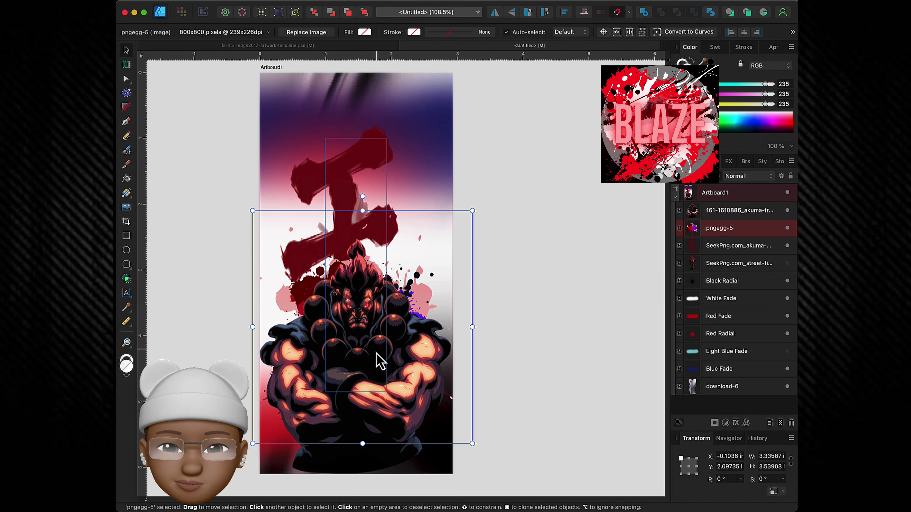
pyautogui.click(731, 215)
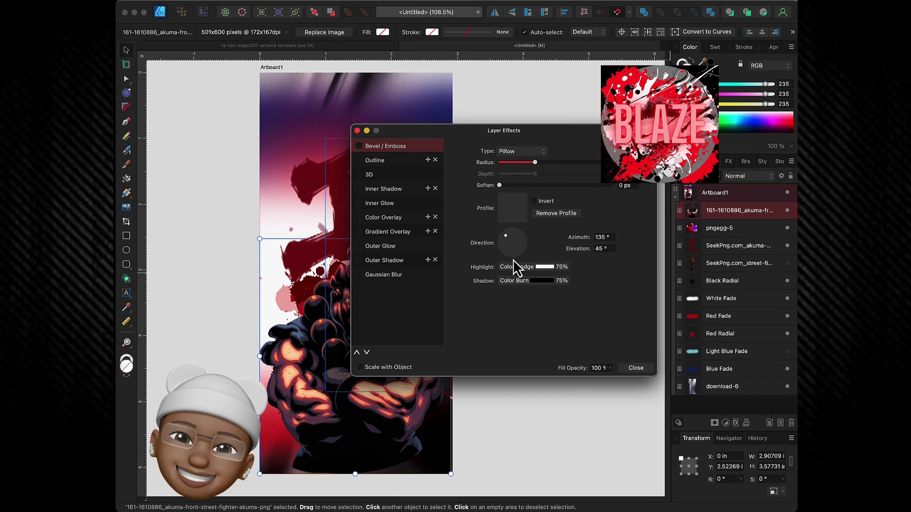
# Add a near-white FFF9F9 Outline effect to Akuma with about 4.3 px radius
pyautogui.click(362, 161)
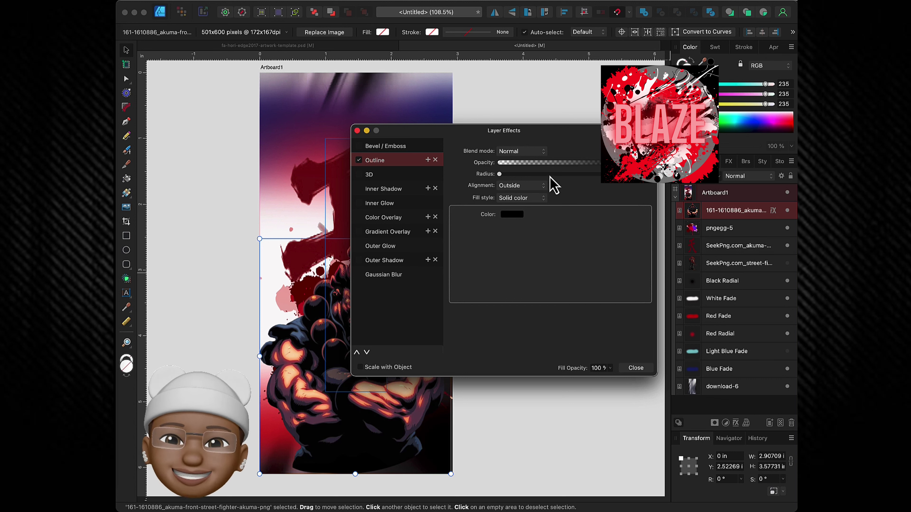
pyautogui.click(509, 216)
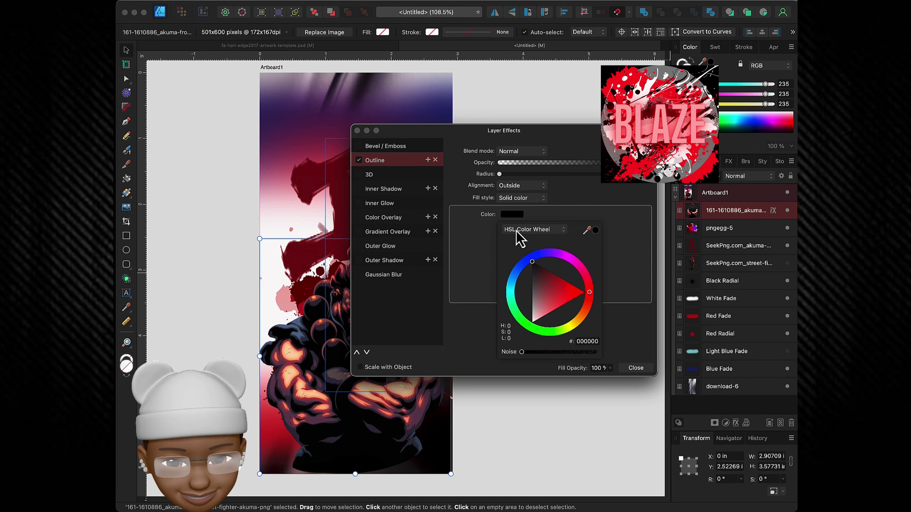
pyautogui.click(534, 322)
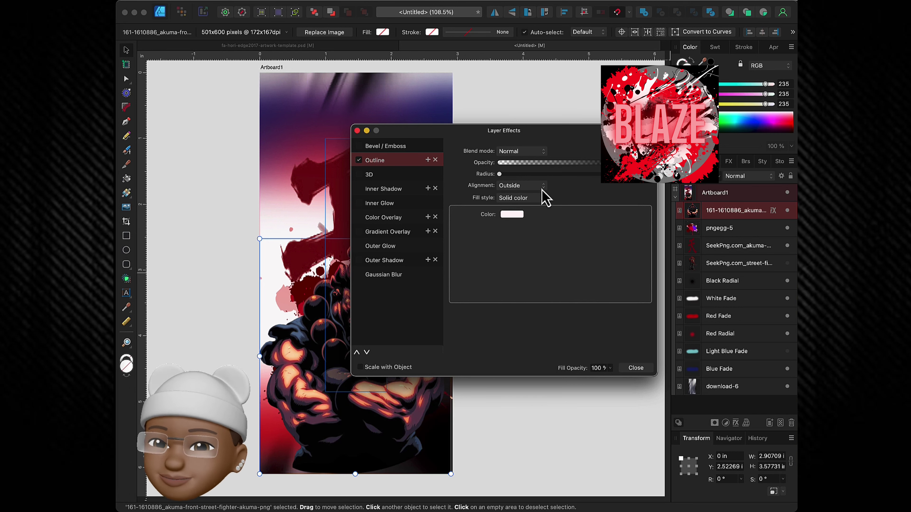
pyautogui.moveTo(504, 173); pyautogui.dragTo(535, 172)
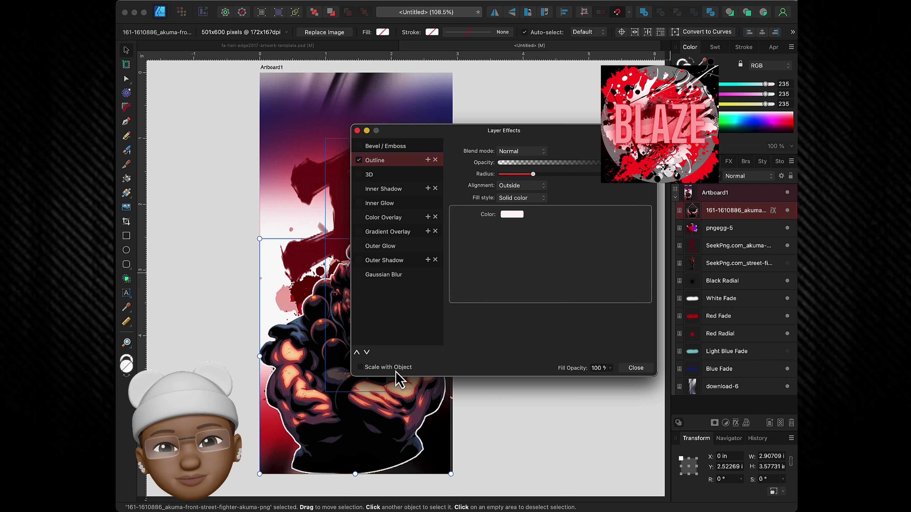
pyautogui.moveTo(531, 130)
pyautogui.mouseDown()
pyautogui.moveTo(573, 82)
pyautogui.moveTo(648, 82)
pyautogui.mouseUp()
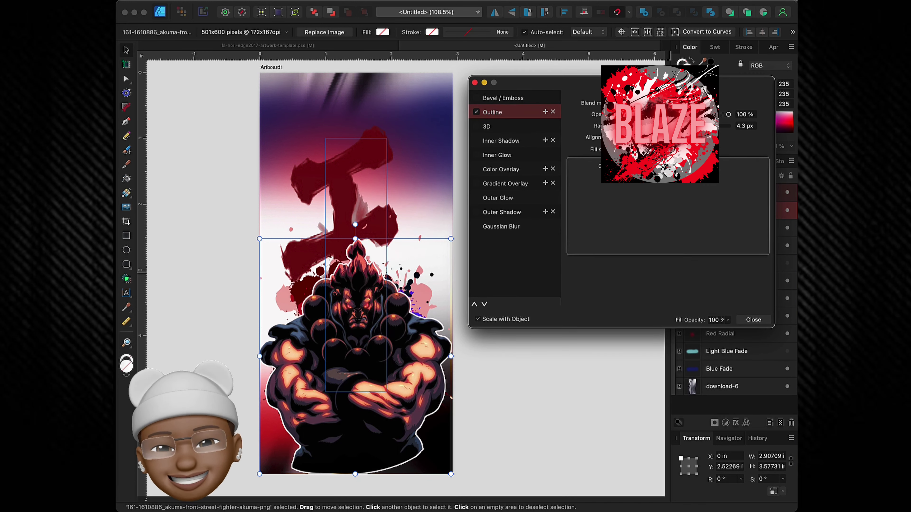
# Shorten the outlined Akuma image slightly from the bottom and move it higher on the poster
pyautogui.click(372, 402)
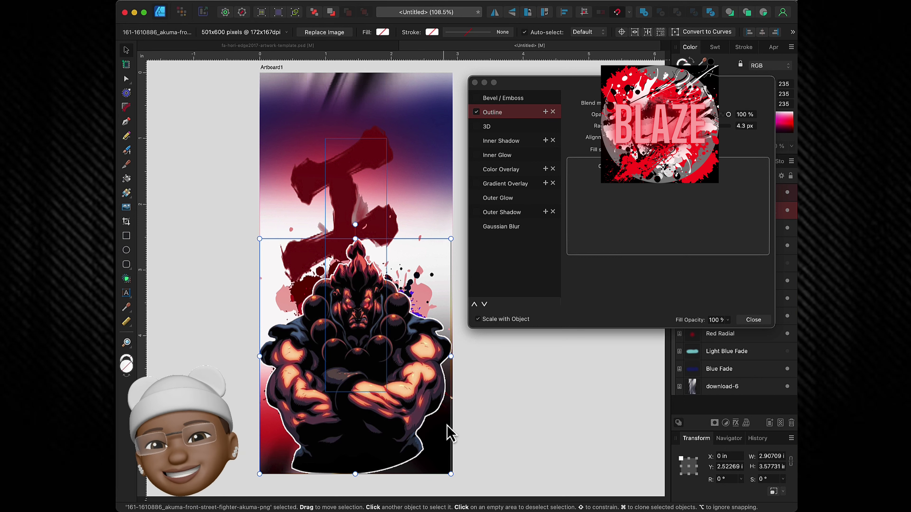
pyautogui.moveTo(451, 357); pyautogui.dragTo(450, 358)
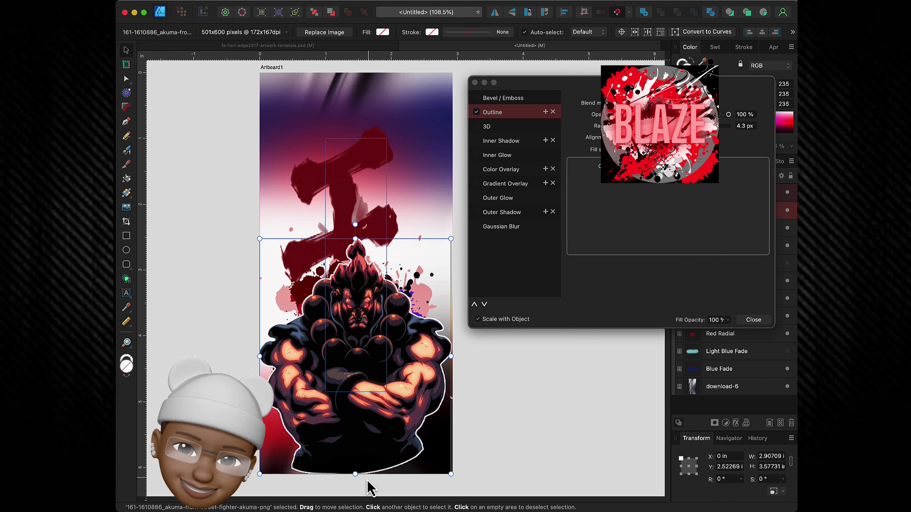
pyautogui.moveTo(355, 474); pyautogui.dragTo(358, 460)
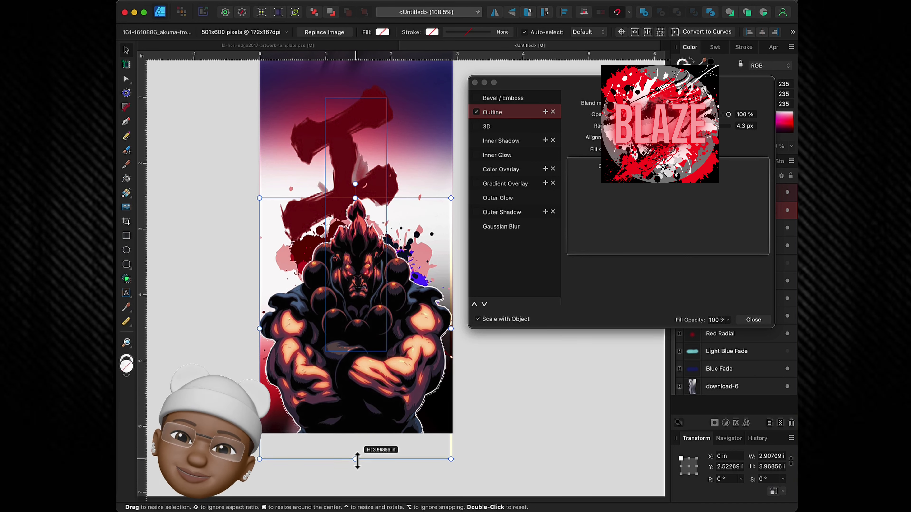
pyautogui.moveTo(357, 461); pyautogui.dragTo(357, 459)
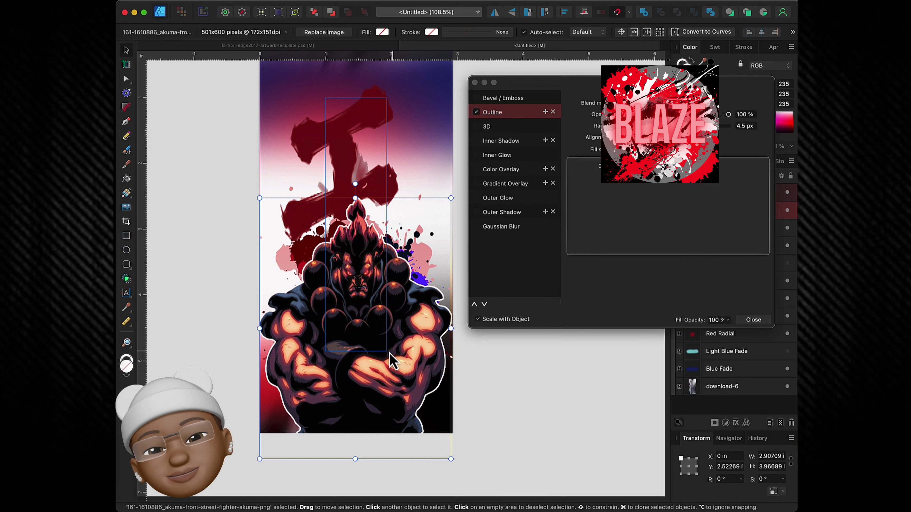
pyautogui.moveTo(377, 385)
pyautogui.mouseDown()
pyautogui.moveTo(377, 374)
pyautogui.moveTo(379, 386)
pyautogui.mouseUp()
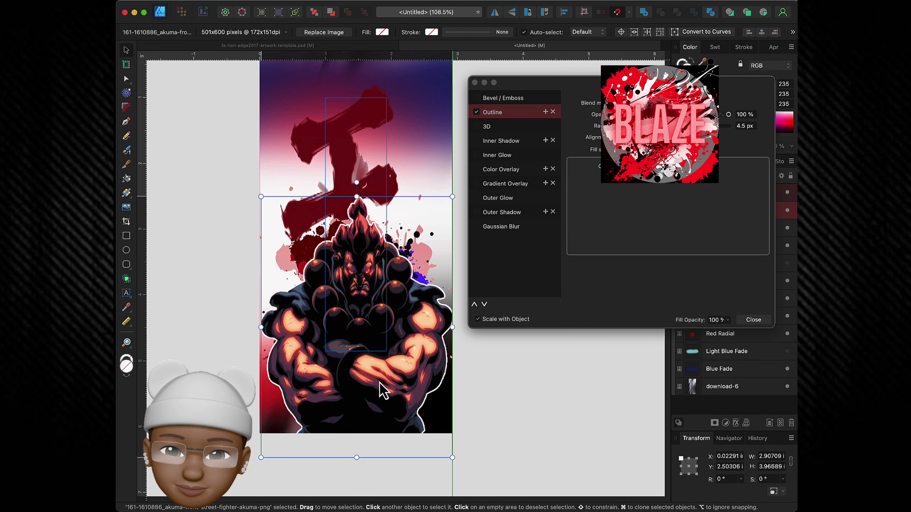
pyautogui.click(521, 375)
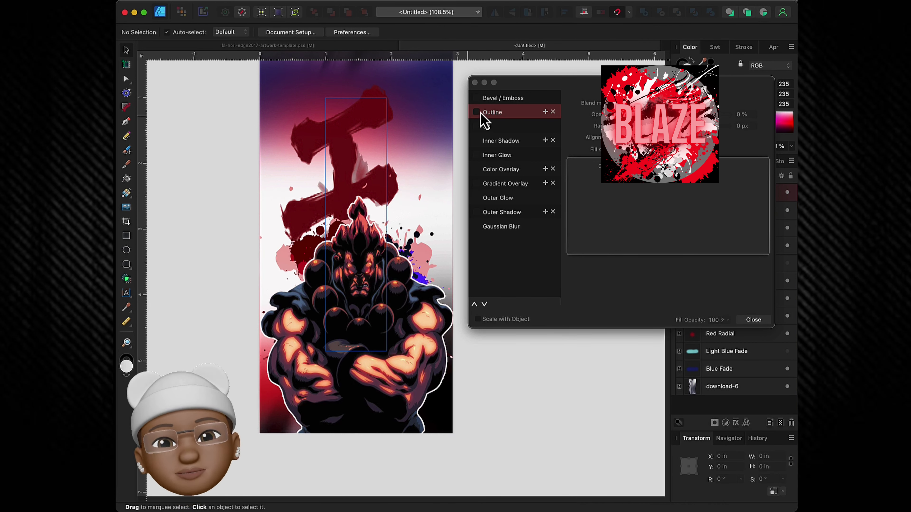
pyautogui.click(375, 262)
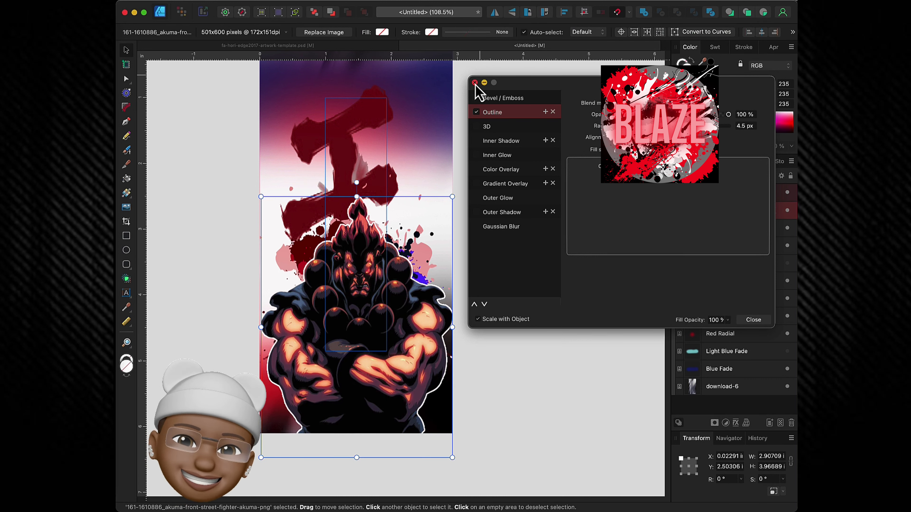
# Move the Layer Effects dialog off the Akuma image, then close it
pyautogui.moveTo(643, 96); pyautogui.dragTo(514, 184)
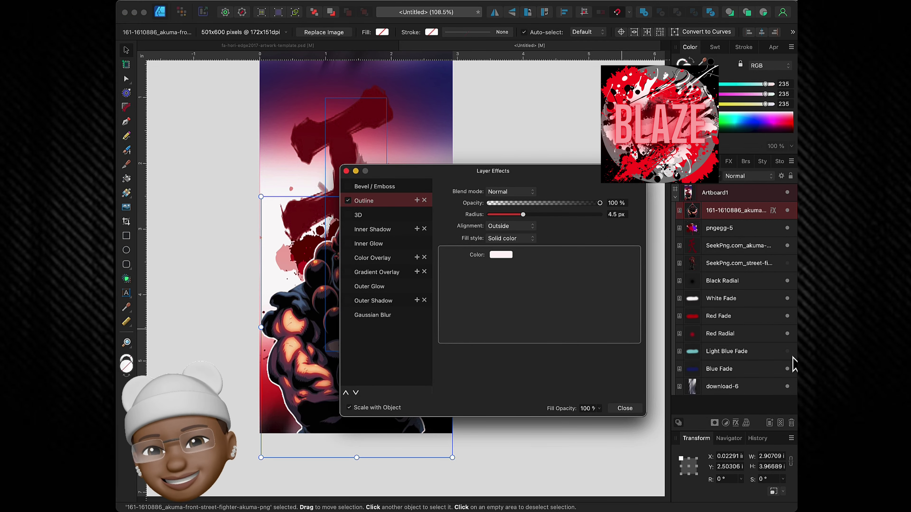
pyautogui.moveTo(533, 171); pyautogui.dragTo(654, 117)
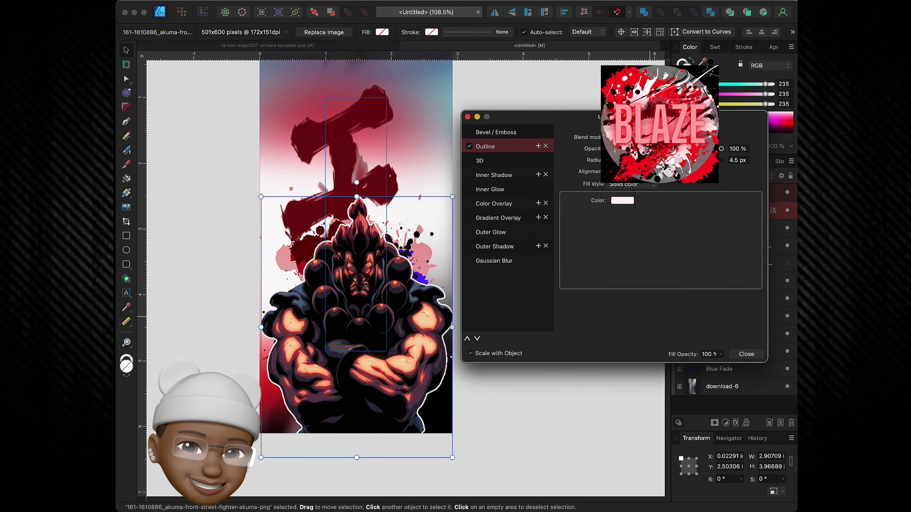
pyautogui.moveTo(501, 188); pyautogui.dragTo(527, 178)
pyautogui.scroll(-2, 460, 221)
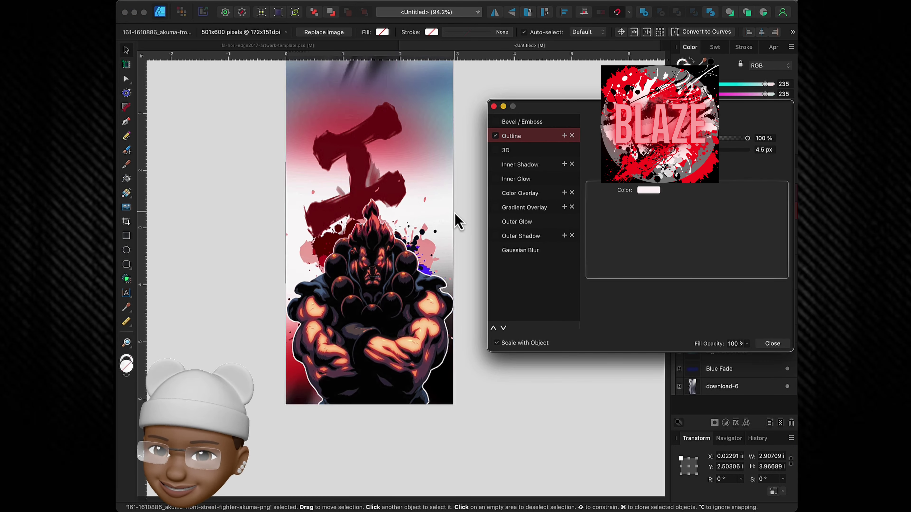
pyautogui.scroll(-1, 457, 221)
pyautogui.click(494, 107)
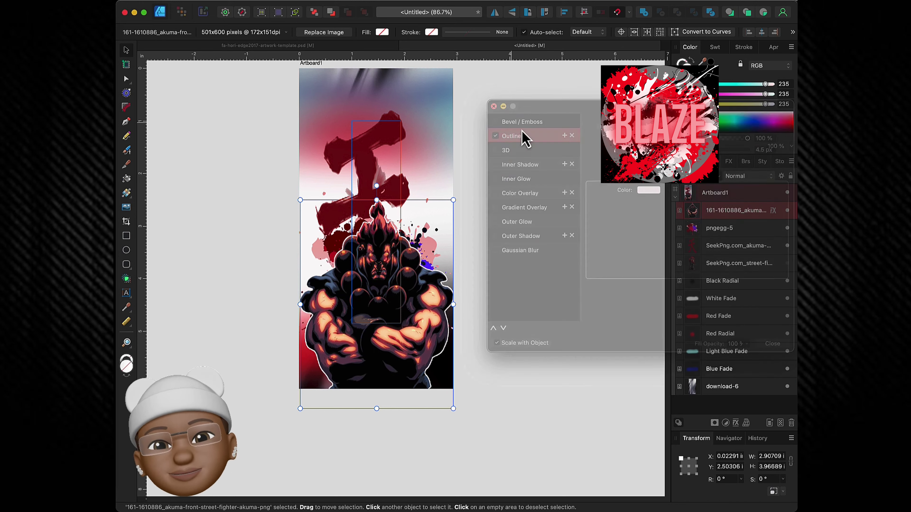
# Put Light Blue Fade above Akuma at the poster bottom, then show the street-fighter layer at the top
pyautogui.moveTo(740, 359); pyautogui.dragTo(716, 203)
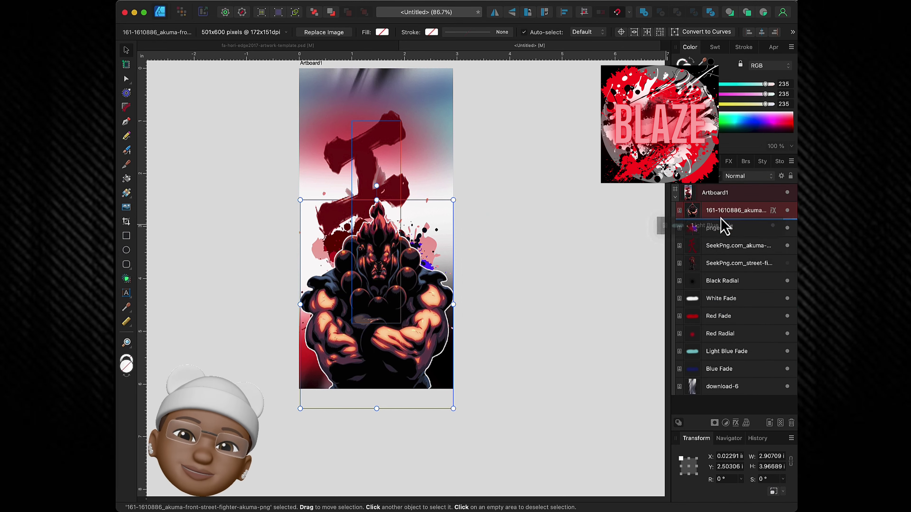
pyautogui.moveTo(412, 185); pyautogui.dragTo(417, 408)
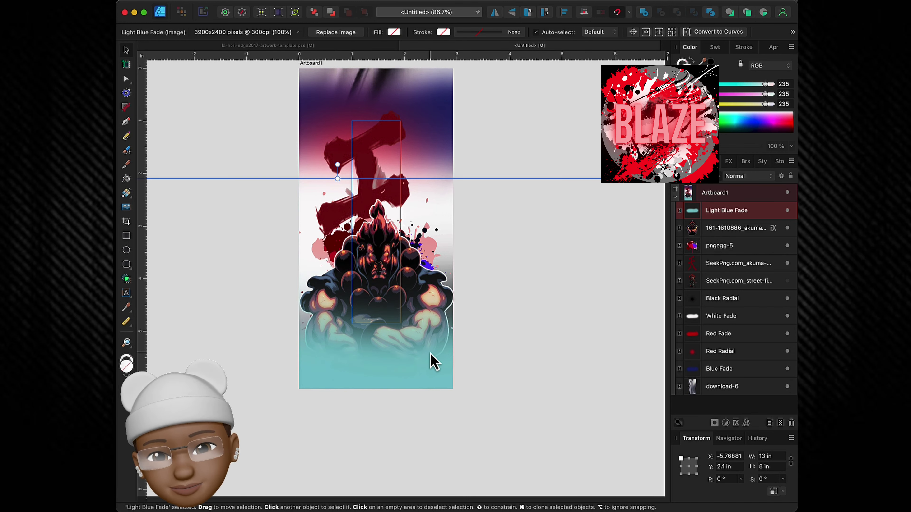
pyautogui.moveTo(431, 360); pyautogui.dragTo(433, 387)
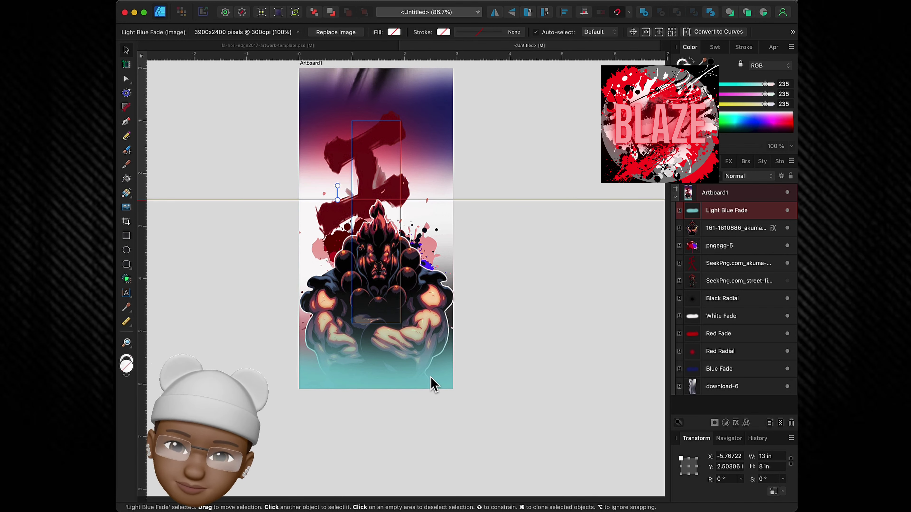
pyautogui.moveTo(432, 387); pyautogui.dragTo(435, 391)
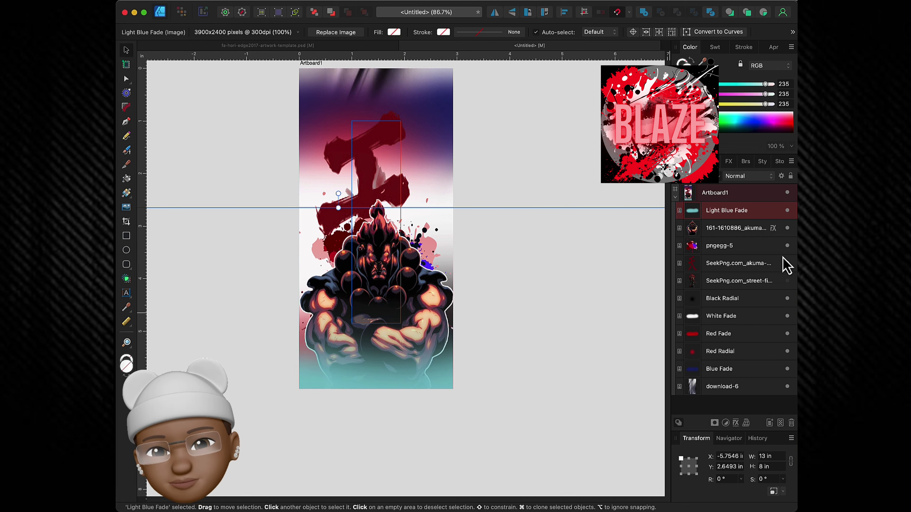
pyautogui.click(787, 281)
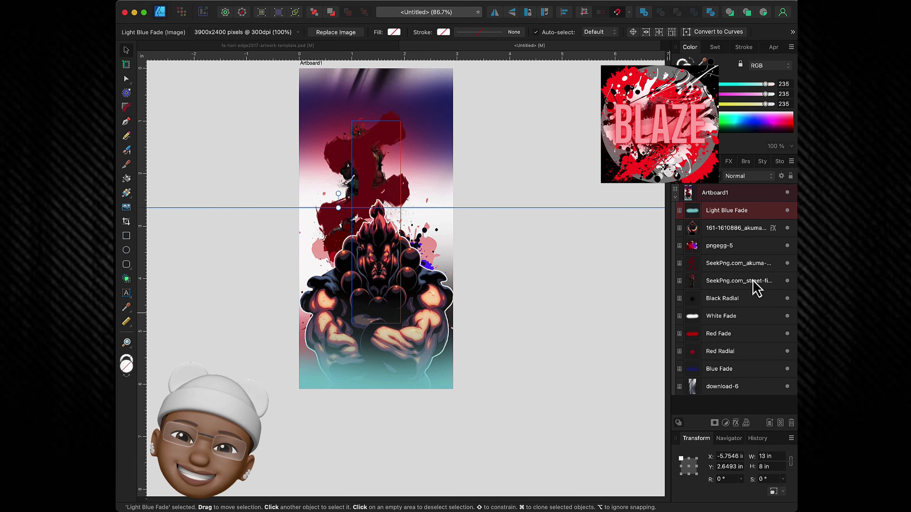
pyautogui.moveTo(755, 288); pyautogui.dragTo(711, 205)
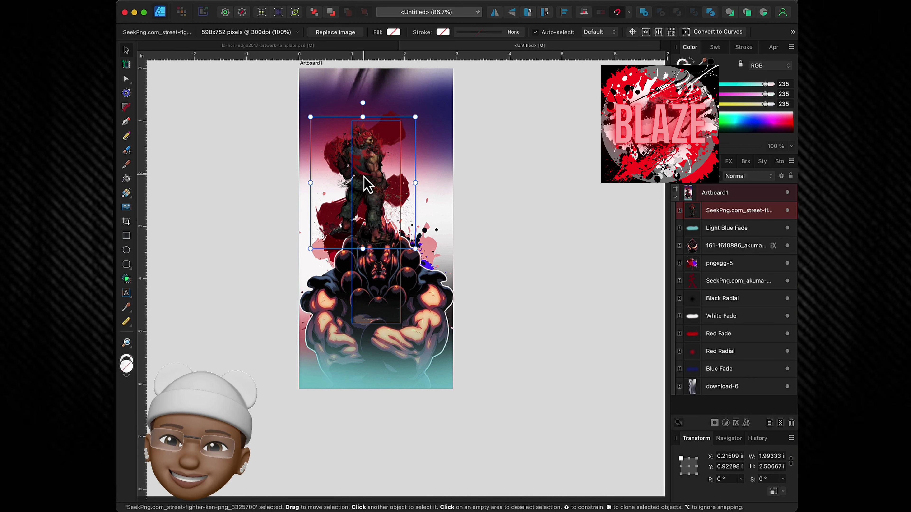
# Size the street-fighter Ken figure to about 1.88 × 2.36 in at the poster's lower left
pyautogui.moveTo(365, 185); pyautogui.dragTo(335, 136)
pyautogui.moveTo(386, 200); pyautogui.dragTo(424, 246)
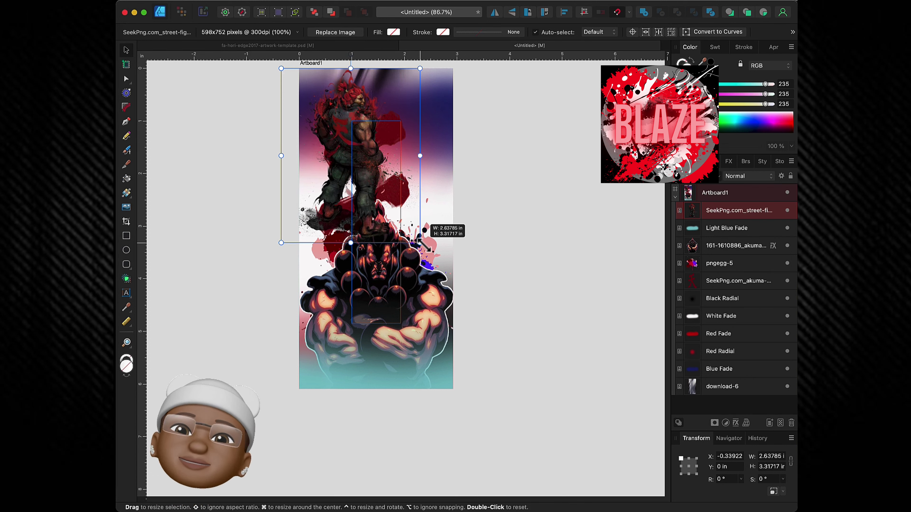
pyautogui.moveTo(344, 158)
pyautogui.mouseDown()
pyautogui.moveTo(330, 314)
pyautogui.moveTo(320, 308)
pyautogui.mouseUp()
pyautogui.scroll(3, 339, 203)
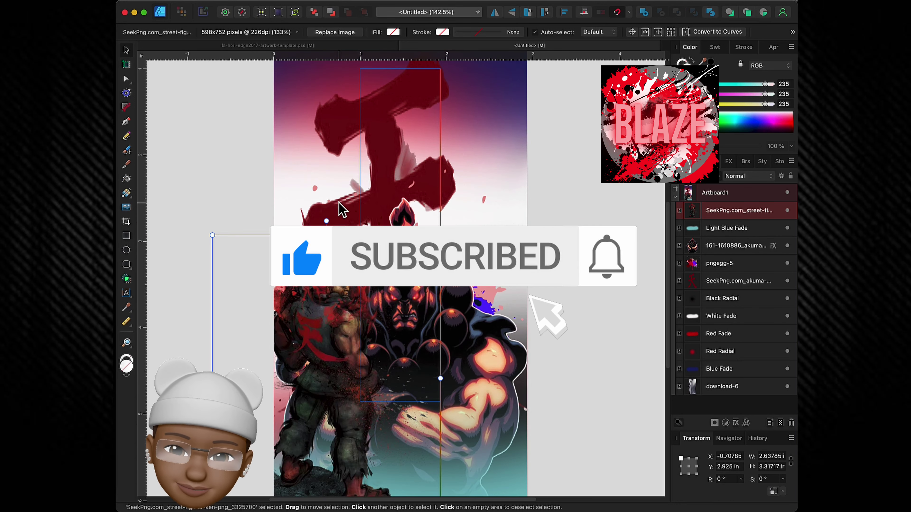
pyautogui.moveTo(212, 235); pyautogui.dragTo(234, 283)
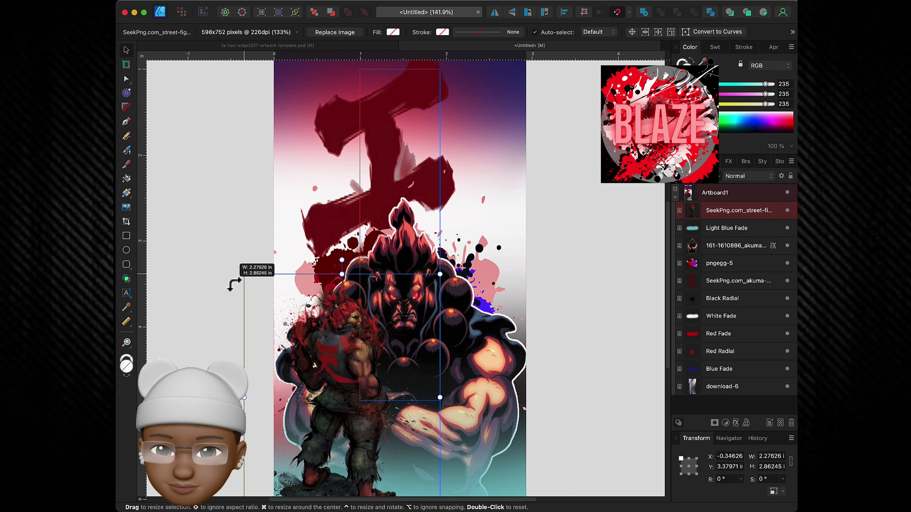
pyautogui.scroll(-2, 332, 245)
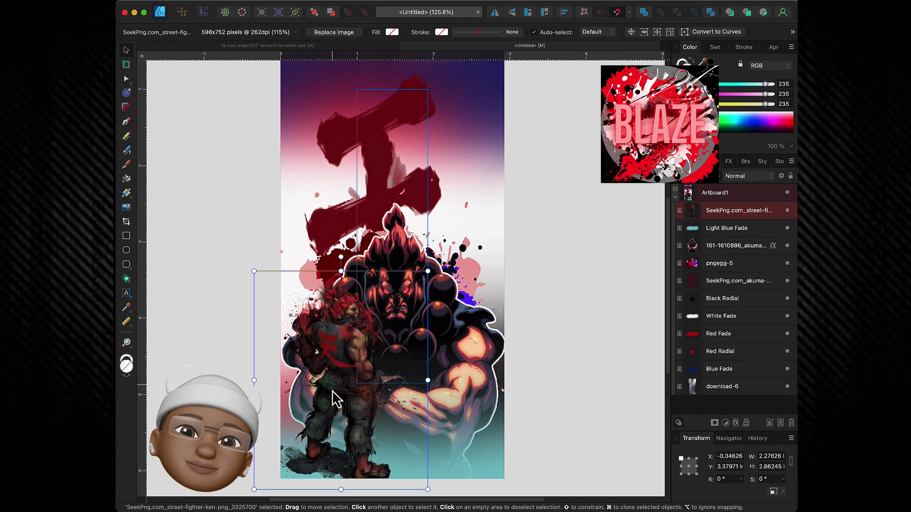
pyautogui.moveTo(428, 271); pyautogui.dragTo(407, 298)
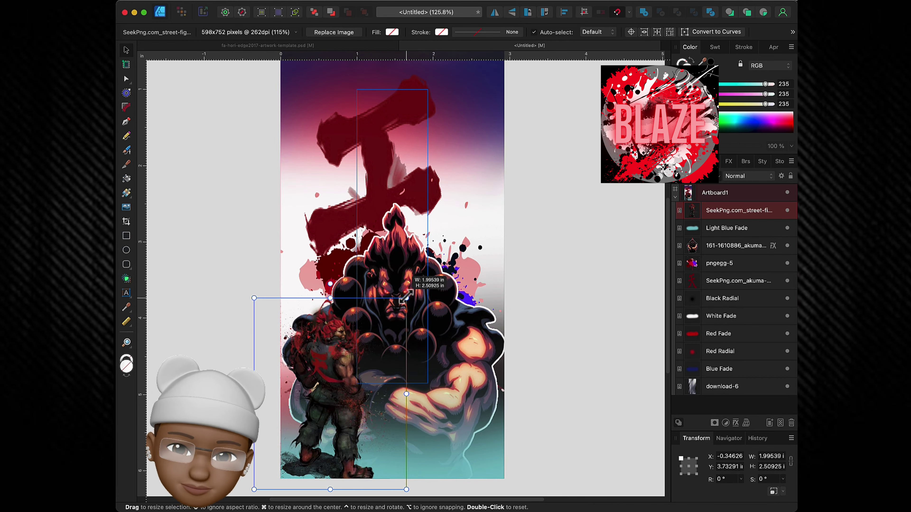
pyautogui.moveTo(323, 407); pyautogui.dragTo(325, 402)
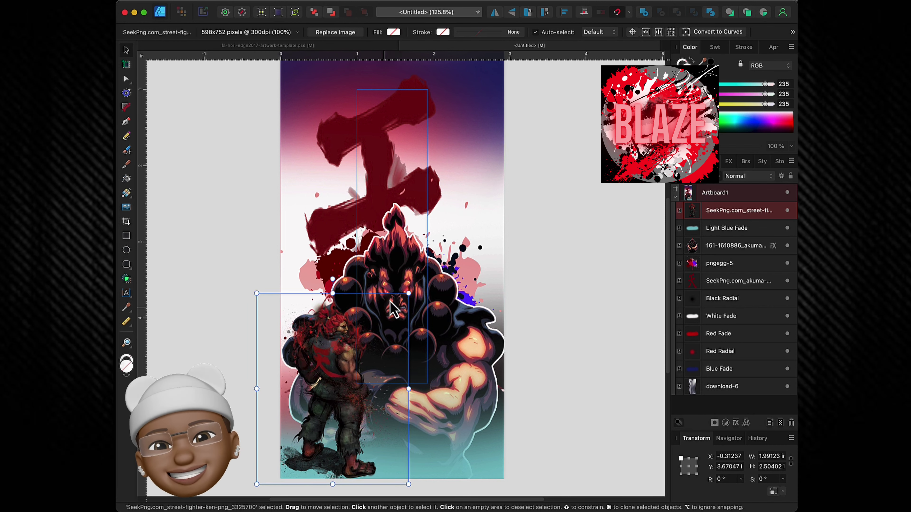
pyautogui.moveTo(409, 293); pyautogui.dragTo(400, 304)
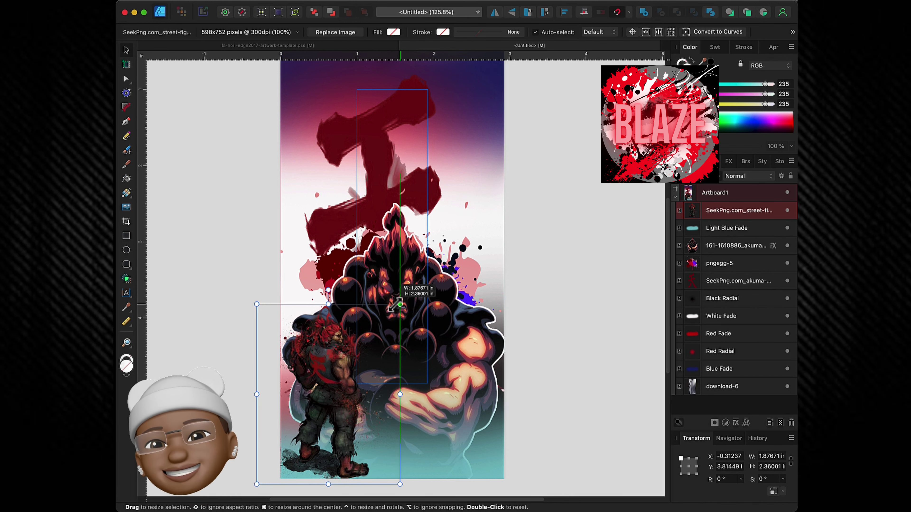
pyautogui.moveTo(400, 305); pyautogui.dragTo(400, 305)
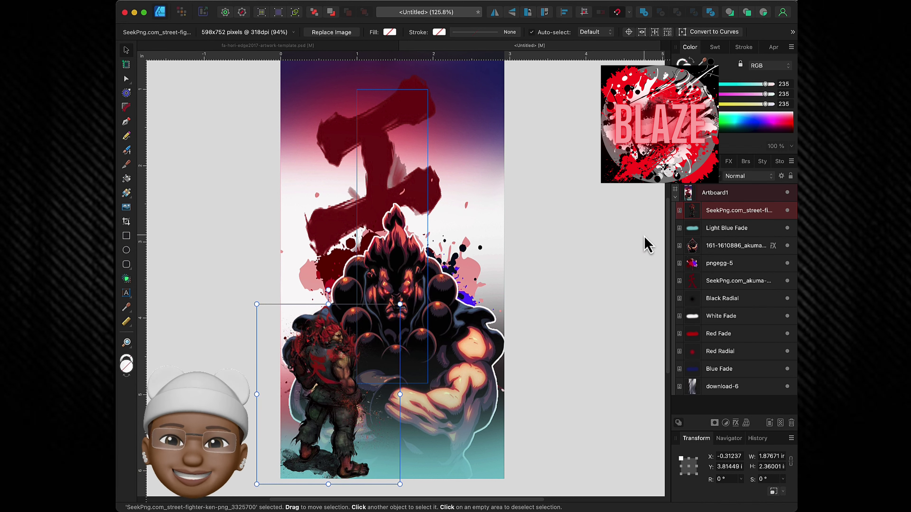
# Give the Ken fighter image a thin 0.7 px black Outline effect that scales with the object
pyautogui.click(736, 424)
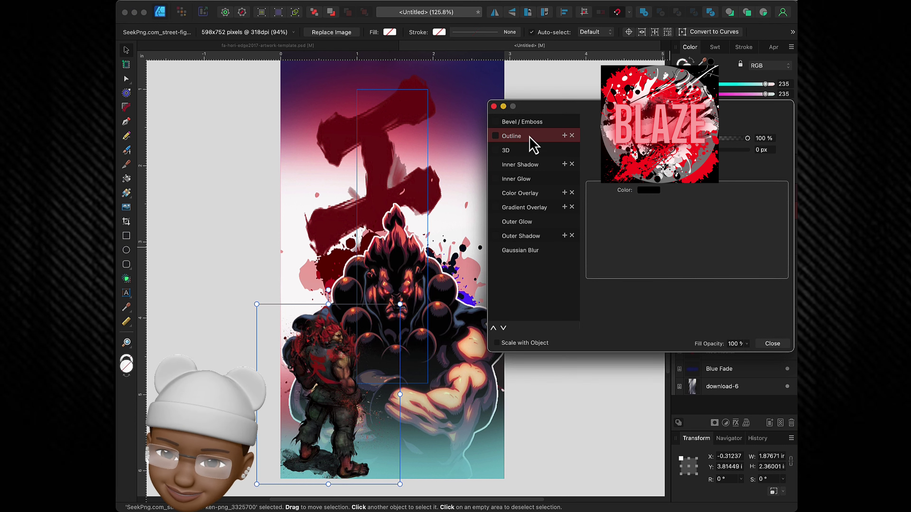
pyautogui.click(503, 138)
pyautogui.click(509, 354)
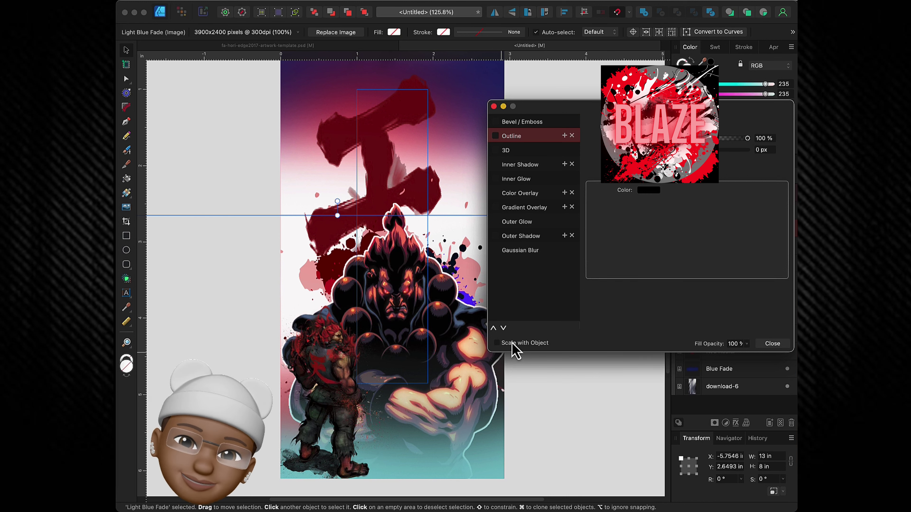
pyautogui.click(496, 136)
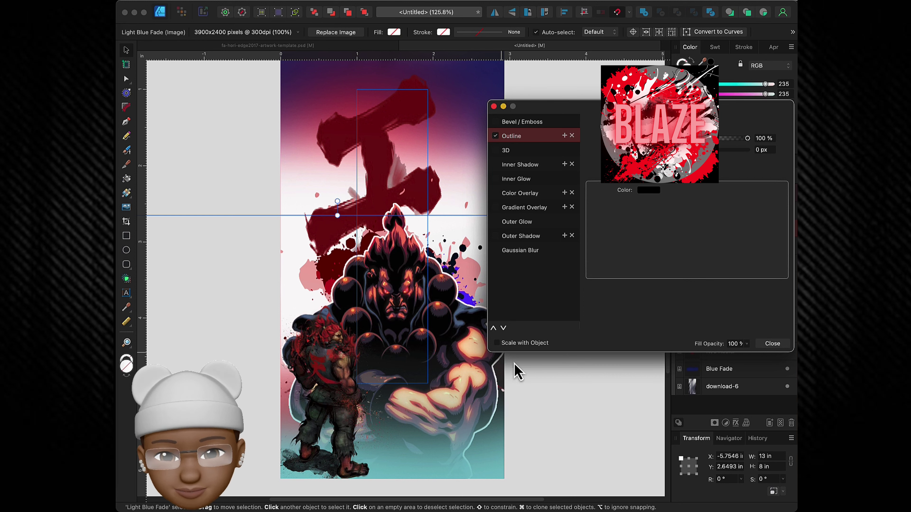
pyautogui.click(510, 344)
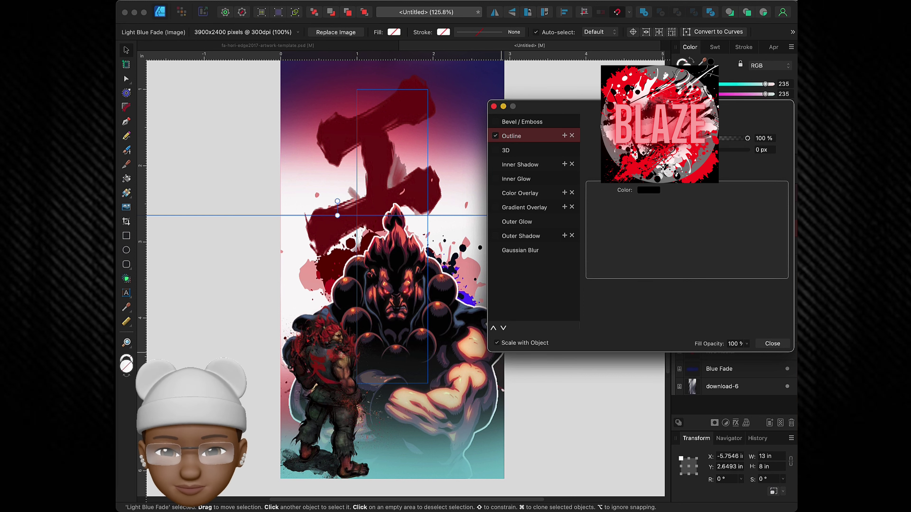
pyautogui.moveTo(624, 150); pyautogui.dragTo(624, 150)
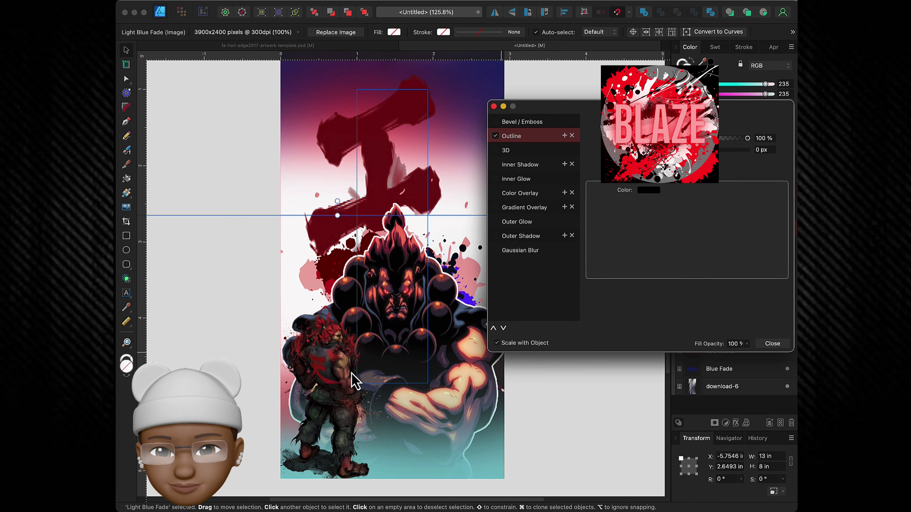
pyautogui.click(331, 381)
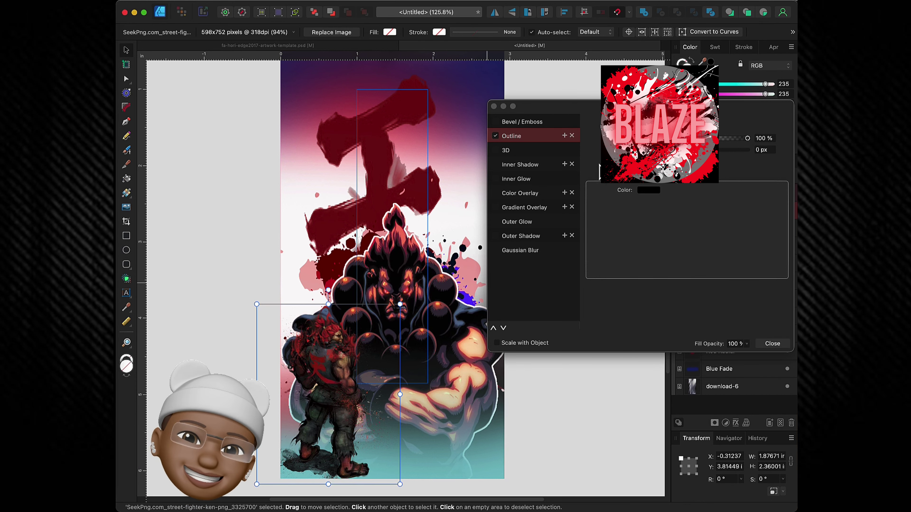
pyautogui.click(520, 350)
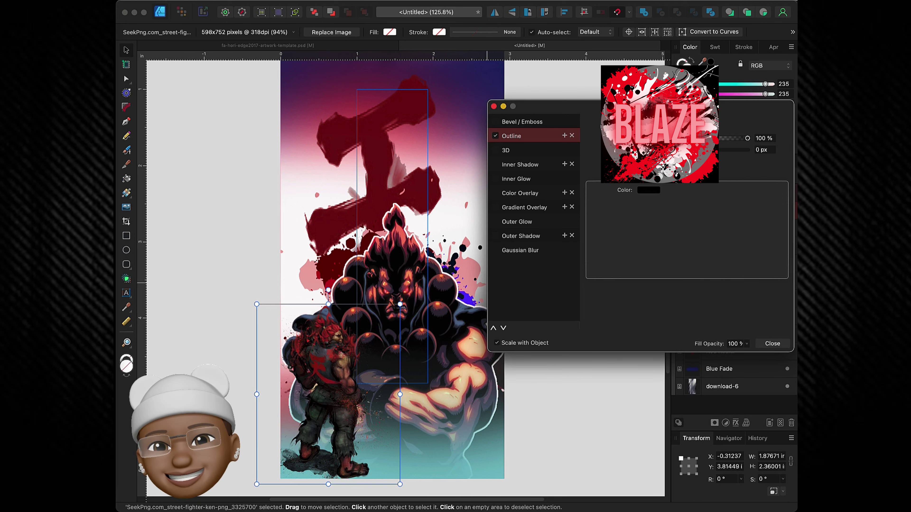
pyautogui.moveTo(703, 149); pyautogui.dragTo(649, 197)
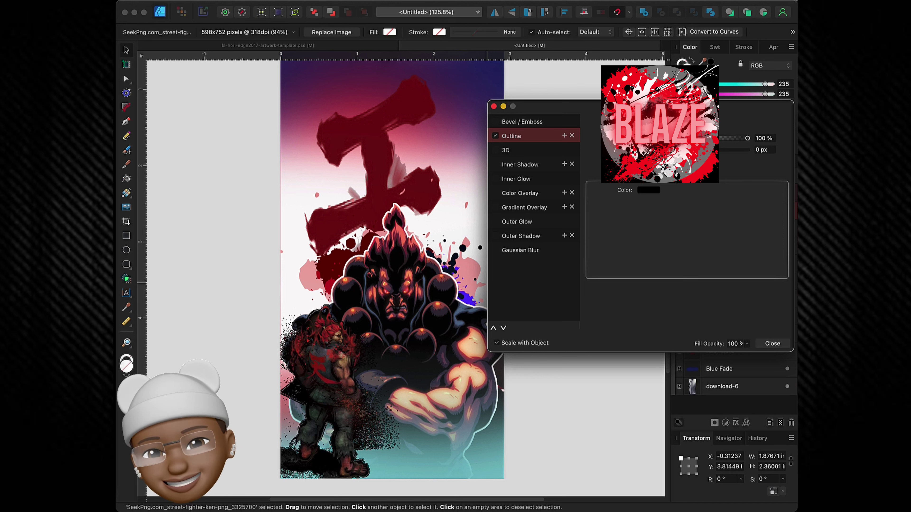
# Recolour Ken's outline to a pale pinkish white, hex EDDFDF, using the HSL wheel
pyautogui.click(647, 190)
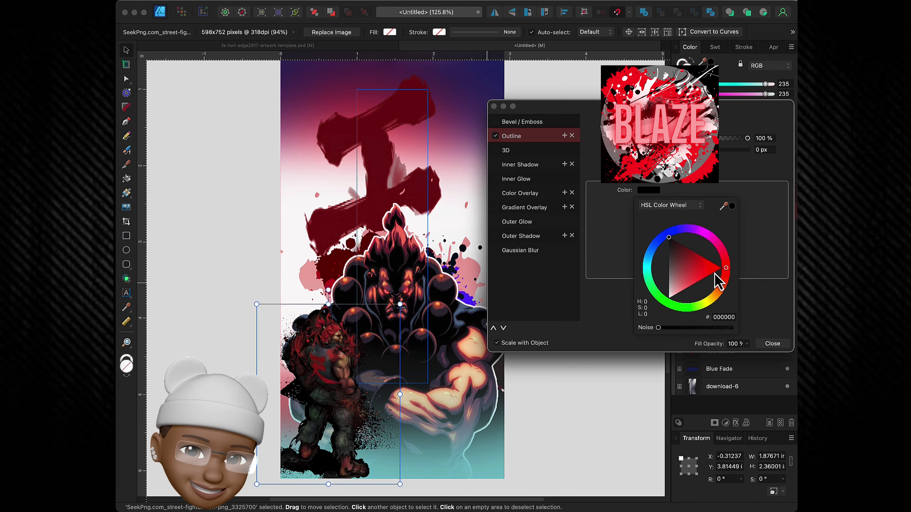
pyautogui.click(723, 271)
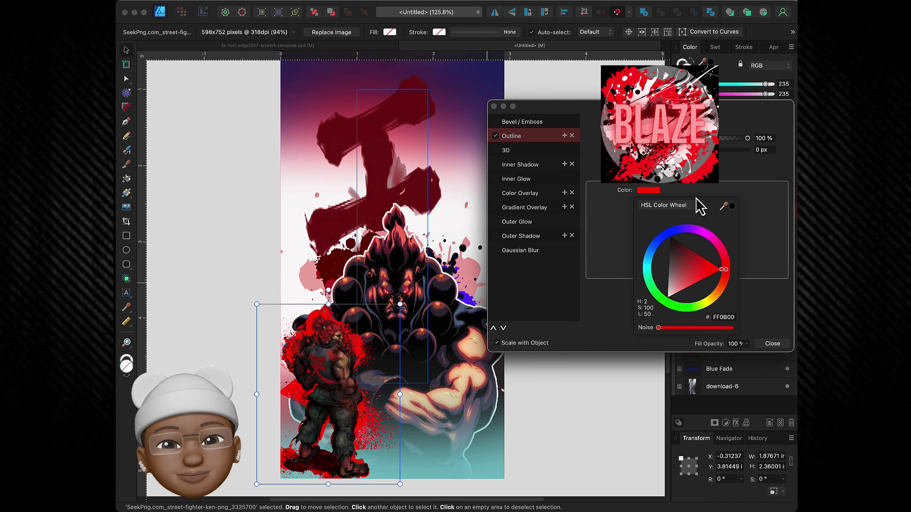
pyautogui.moveTo(676, 287); pyautogui.dragTo(652, 262)
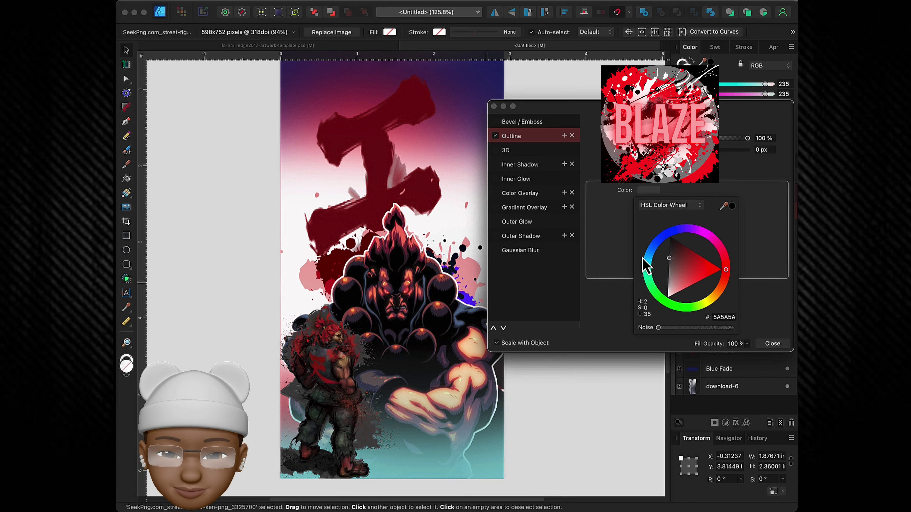
pyautogui.moveTo(652, 263)
pyautogui.mouseDown()
pyautogui.moveTo(665, 268)
pyautogui.moveTo(672, 294)
pyautogui.mouseUp()
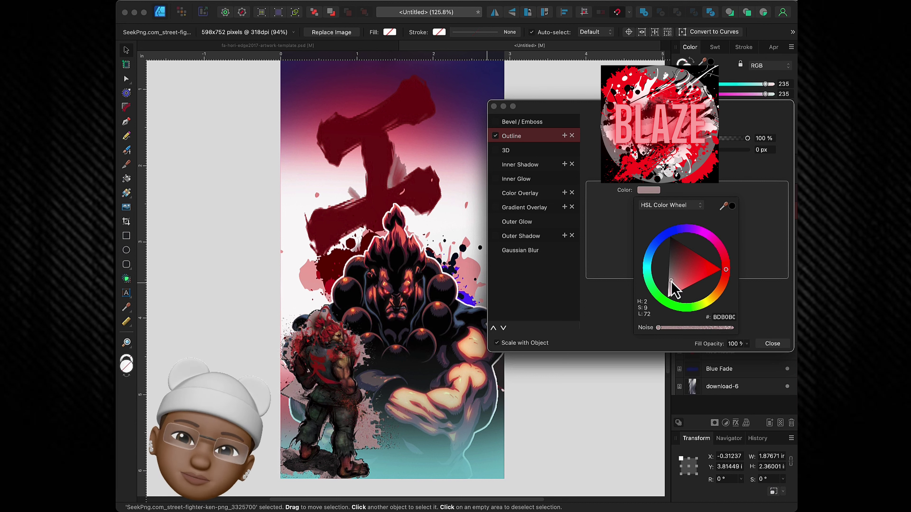
pyautogui.moveTo(672, 294); pyautogui.dragTo(672, 287)
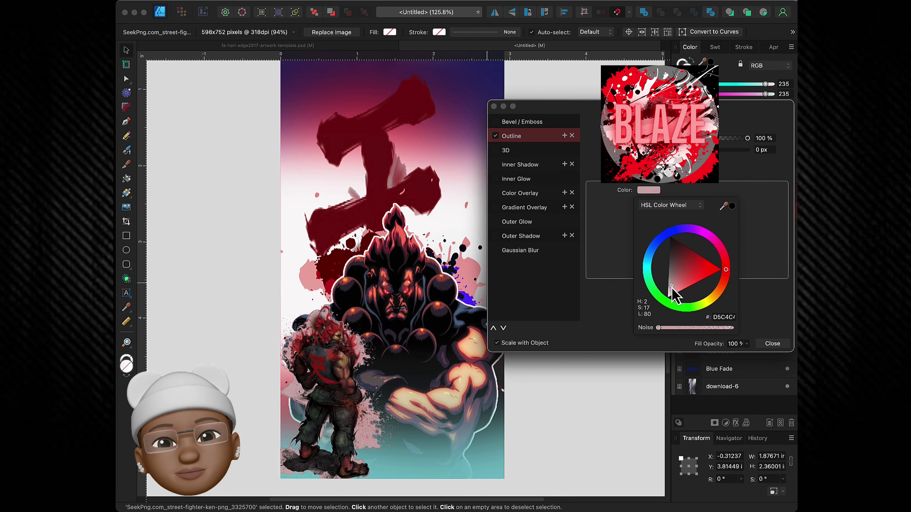
pyautogui.click(662, 191)
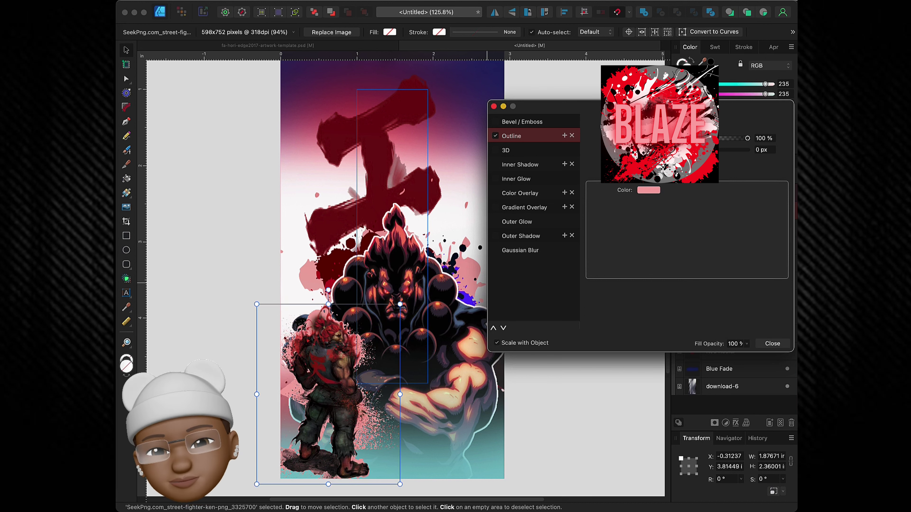
pyautogui.click(673, 186)
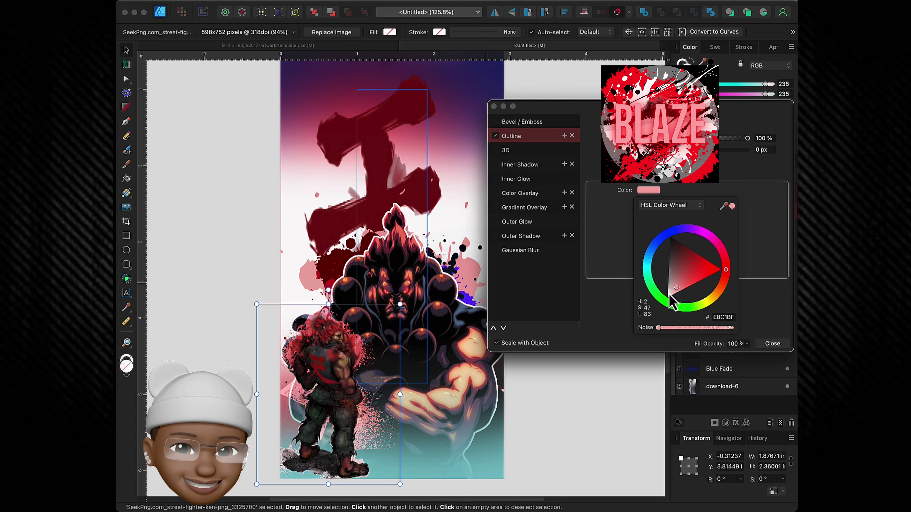
pyautogui.moveTo(663, 303); pyautogui.dragTo(671, 291)
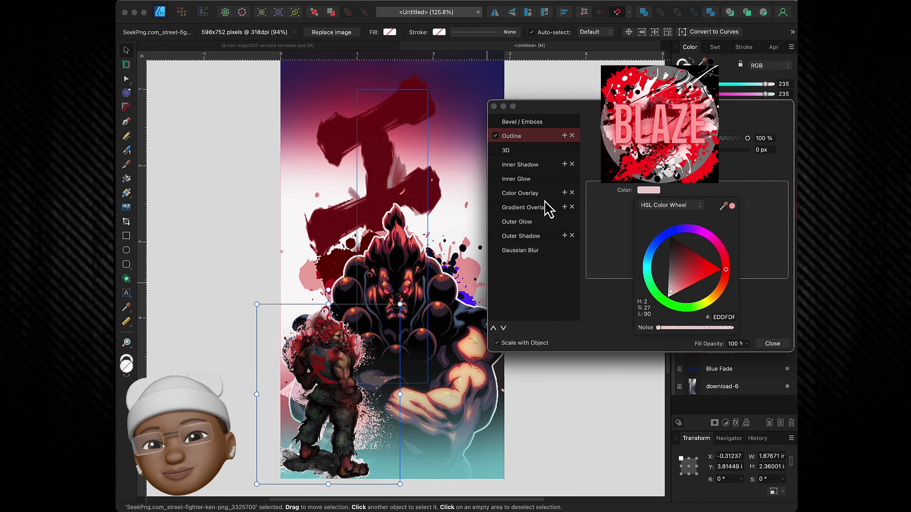
# Swap Ken's outline for a soft Outer Glow of about 83 px, with Outline turned off
pyautogui.click(541, 179)
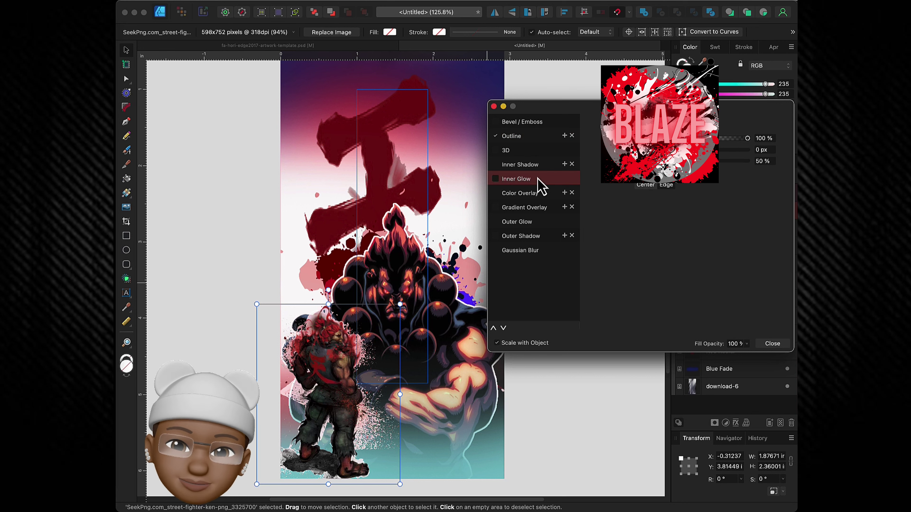
pyautogui.click(506, 225)
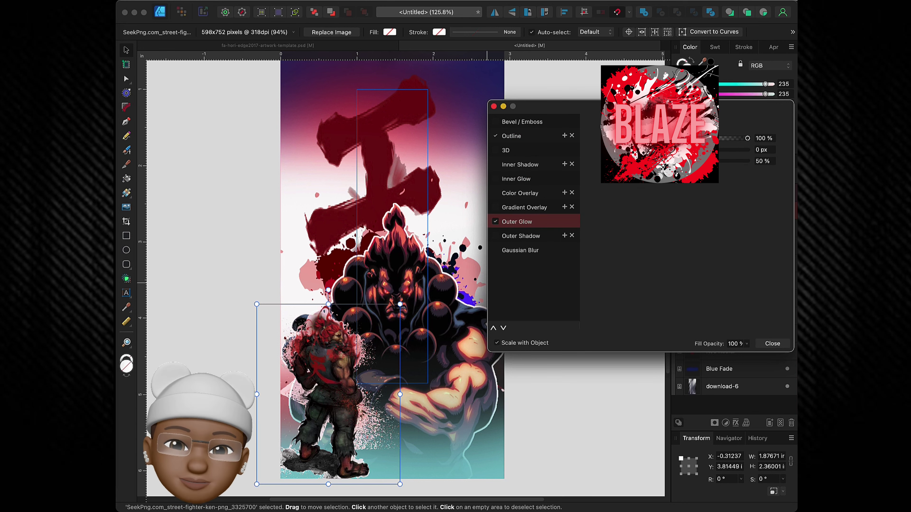
pyautogui.moveTo(585, 150); pyautogui.dragTo(588, 150)
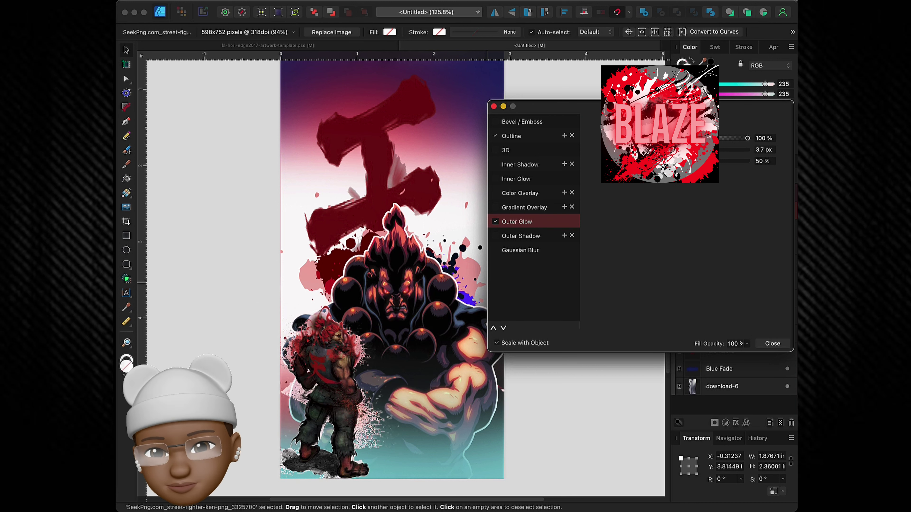
pyautogui.moveTo(721, 149); pyautogui.dragTo(732, 150)
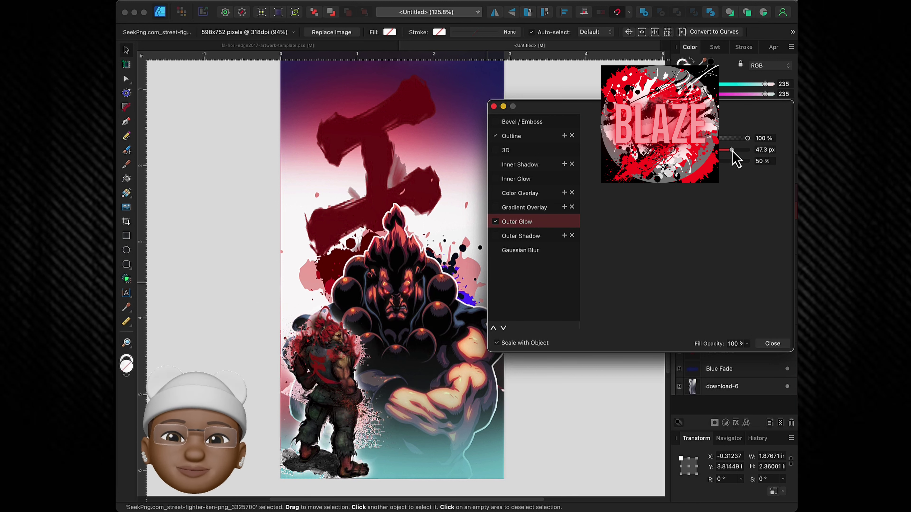
pyautogui.moveTo(732, 150); pyautogui.dragTo(731, 150)
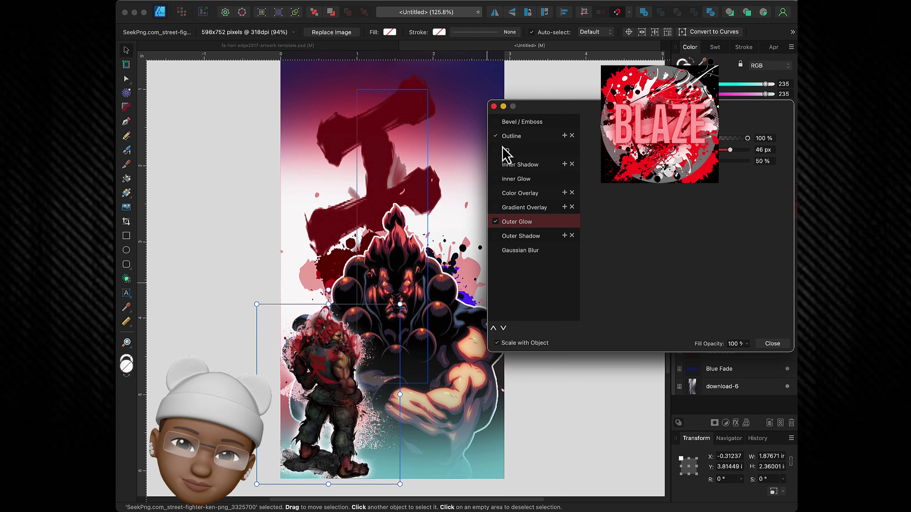
pyautogui.click(495, 136)
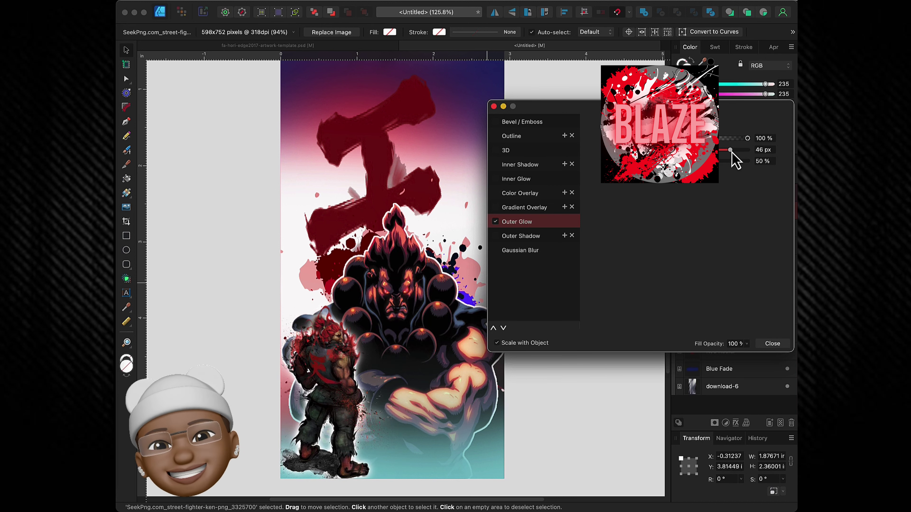
pyautogui.moveTo(730, 150); pyautogui.dragTo(744, 150)
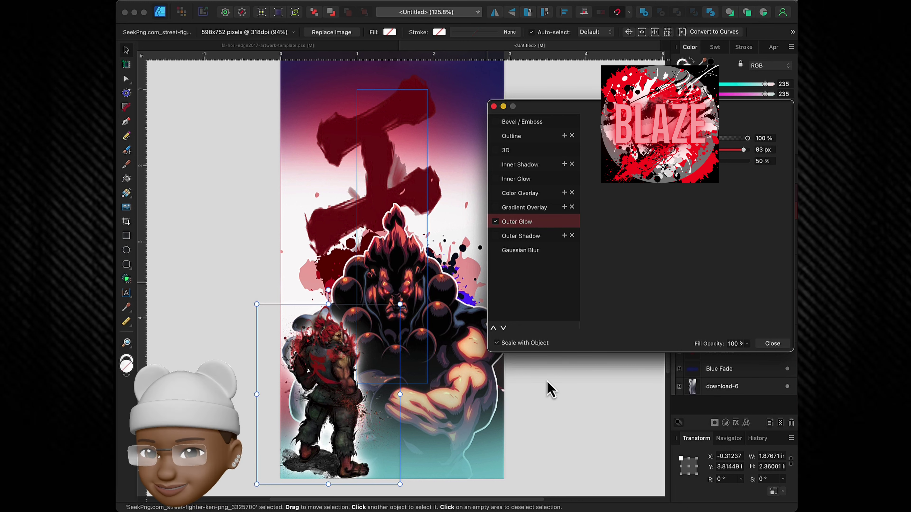
pyautogui.click(551, 389)
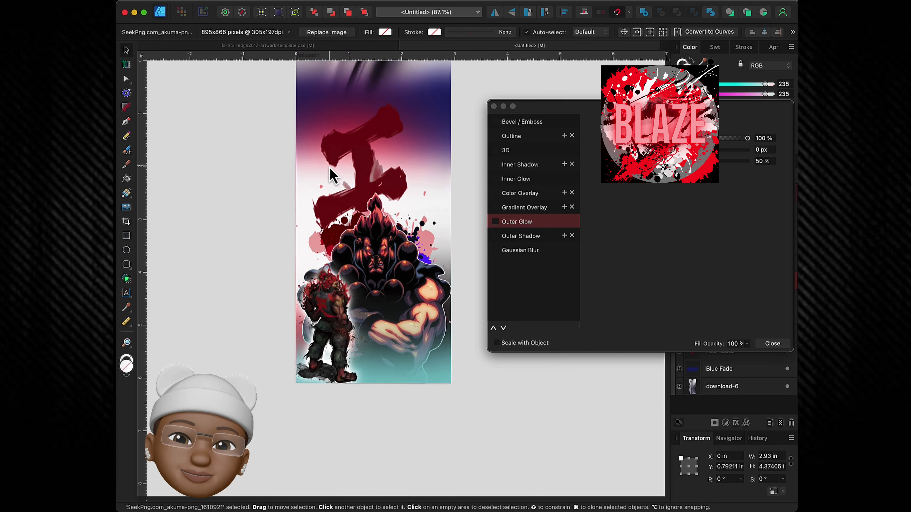
# Move the red kanji Akuma image higher up on the poster
pyautogui.scroll(-1, 332, 175)
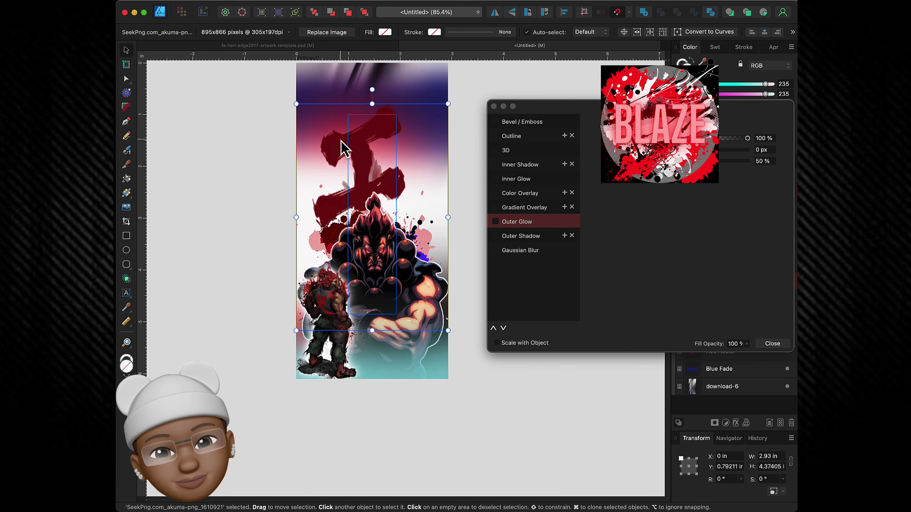
pyautogui.moveTo(347, 149); pyautogui.dragTo(347, 94)
pyautogui.scroll(-3, 269, 154)
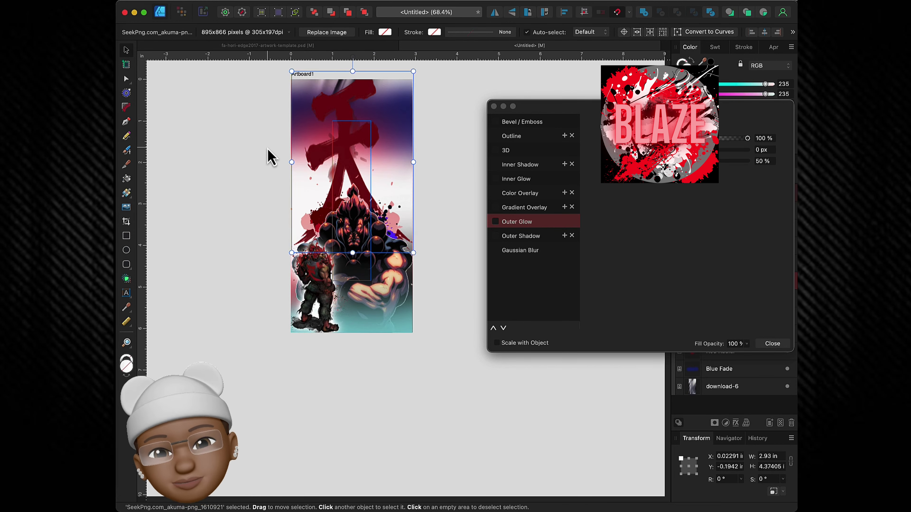
pyautogui.moveTo(353, 132); pyautogui.dragTo(350, 118)
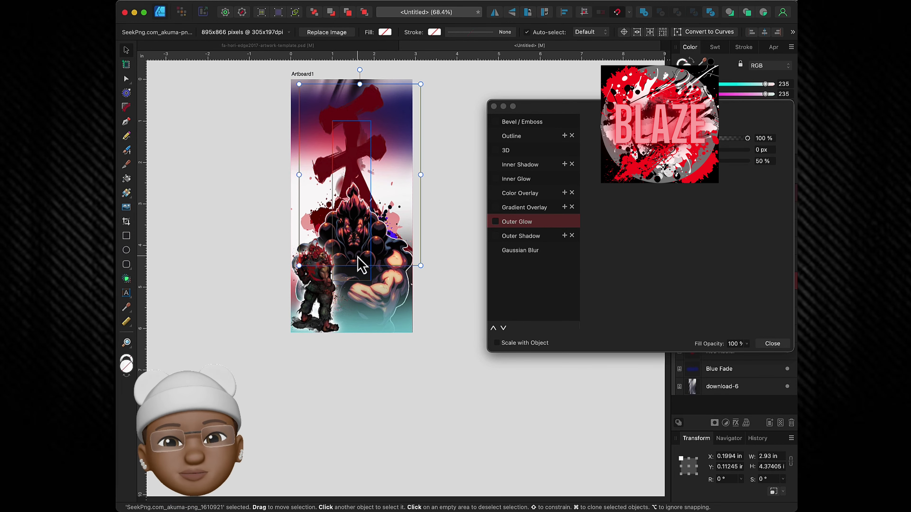
pyautogui.scroll(2, 279, 224)
pyautogui.scroll(2, 278, 224)
pyautogui.scroll(1, 279, 223)
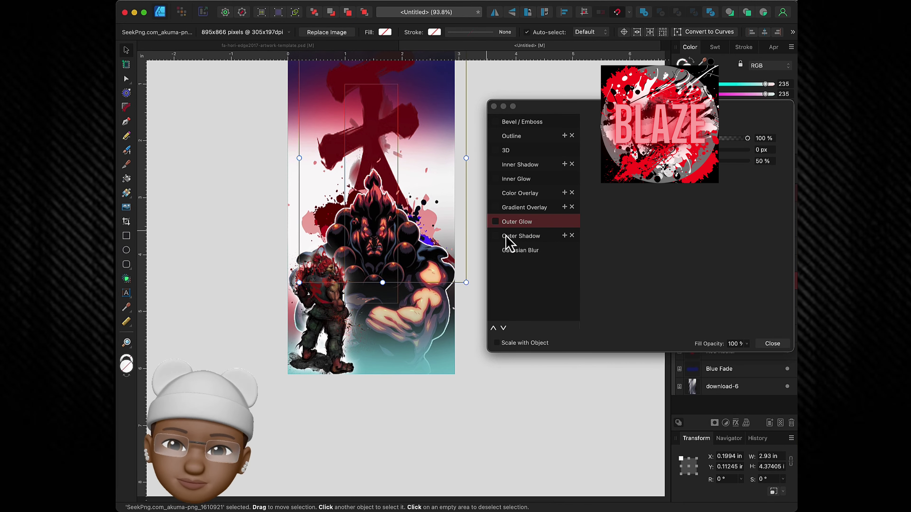
# Tick Scale with Object for the kanji image, trying then zeroing its Outline
pyautogui.click(501, 224)
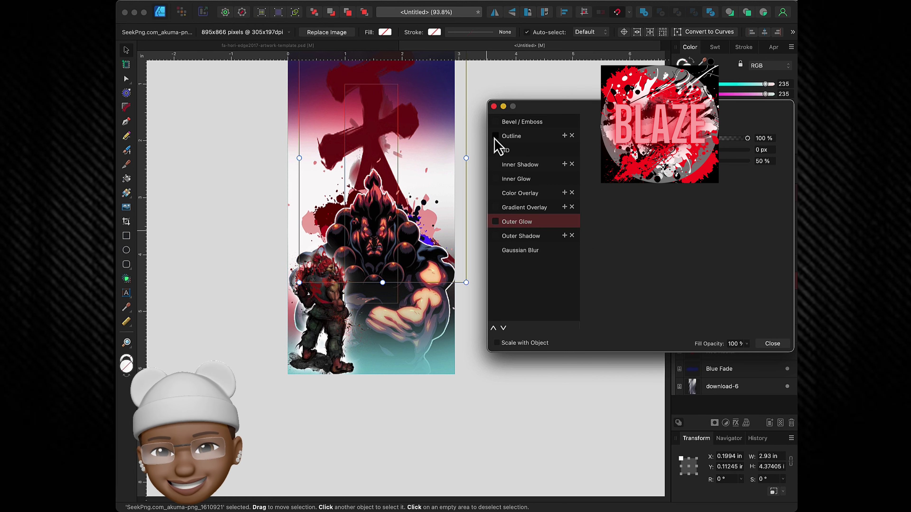
pyautogui.click(513, 344)
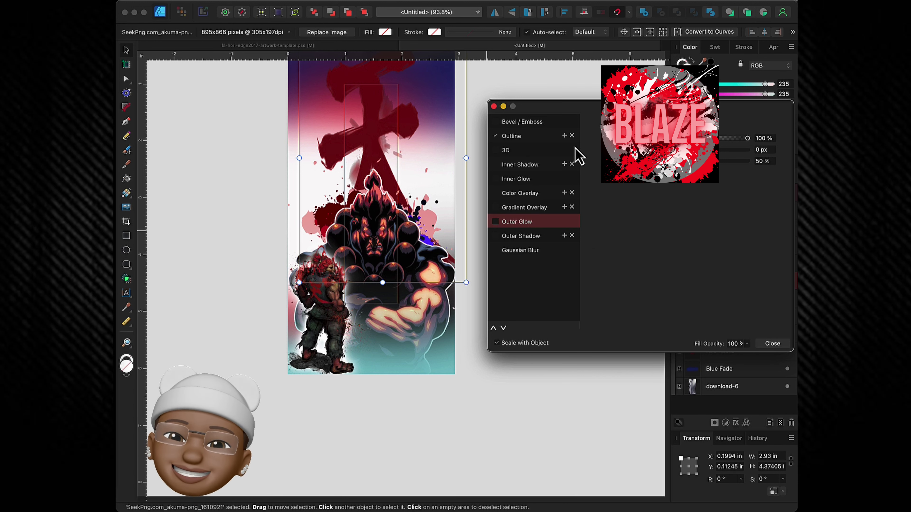
pyautogui.click(539, 138)
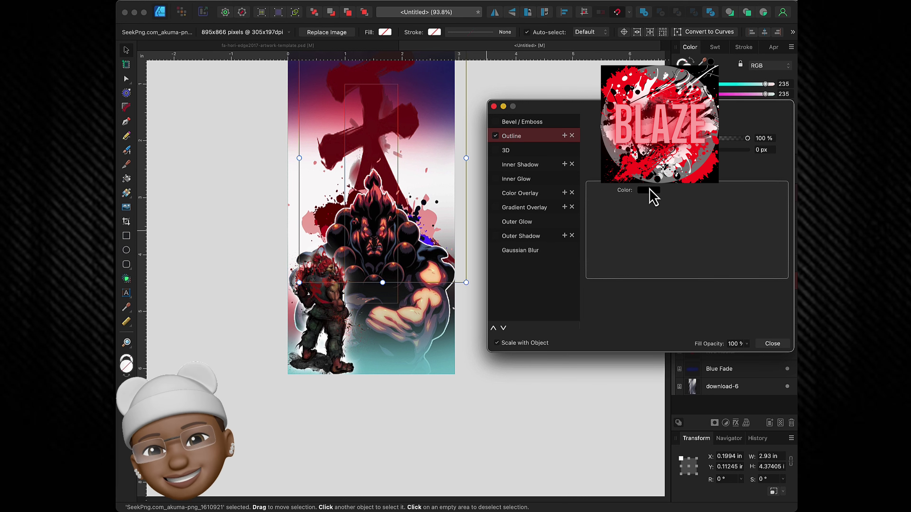
pyautogui.moveTo(642, 150); pyautogui.dragTo(636, 149)
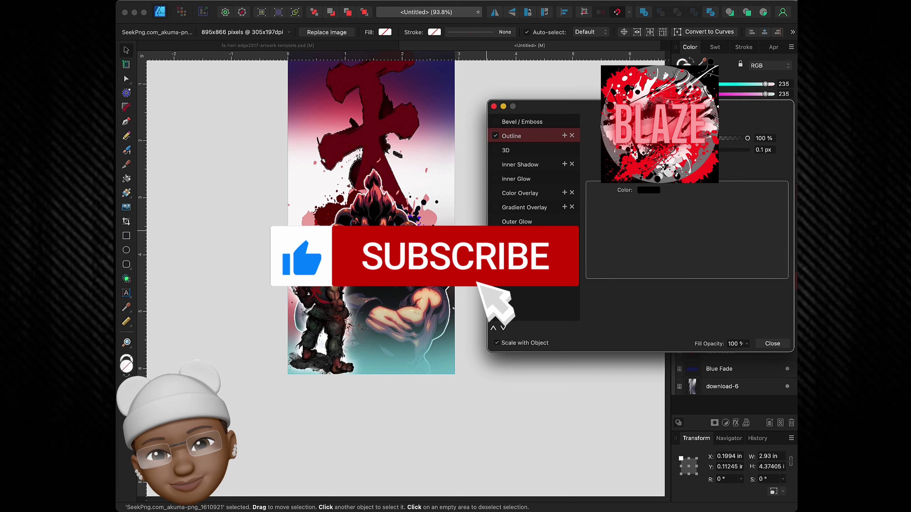
pyautogui.moveTo(637, 150); pyautogui.dragTo(635, 150)
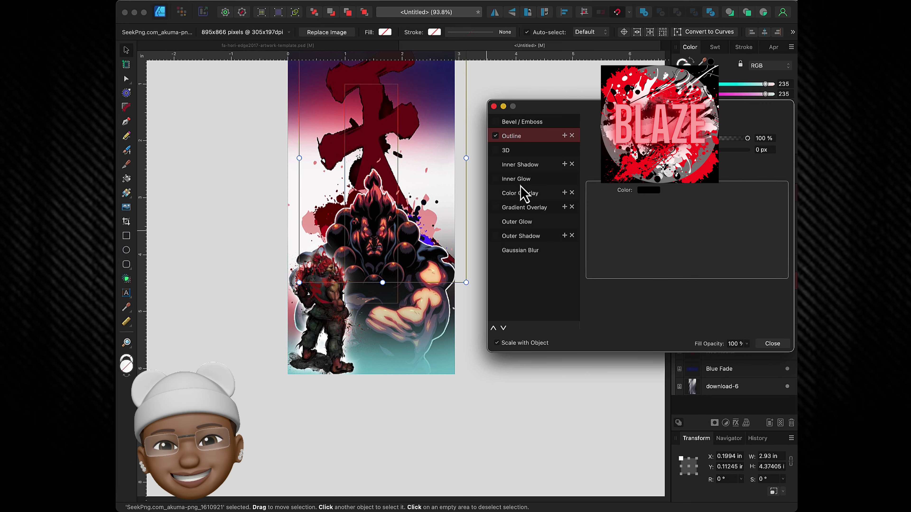
# Give the kanji a dark Outer Shadow at 50% opacity, about 26 px, 315°, then close Layer Effects
pyautogui.click(526, 236)
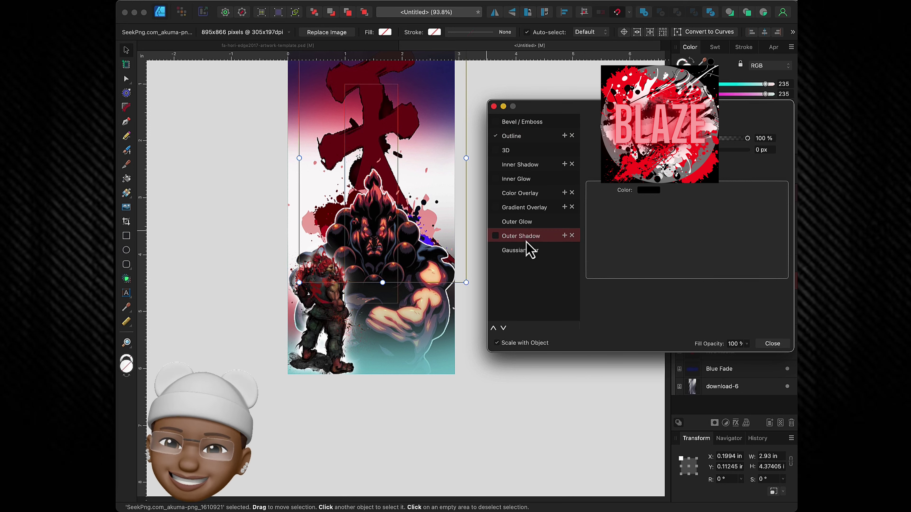
pyautogui.click(495, 236)
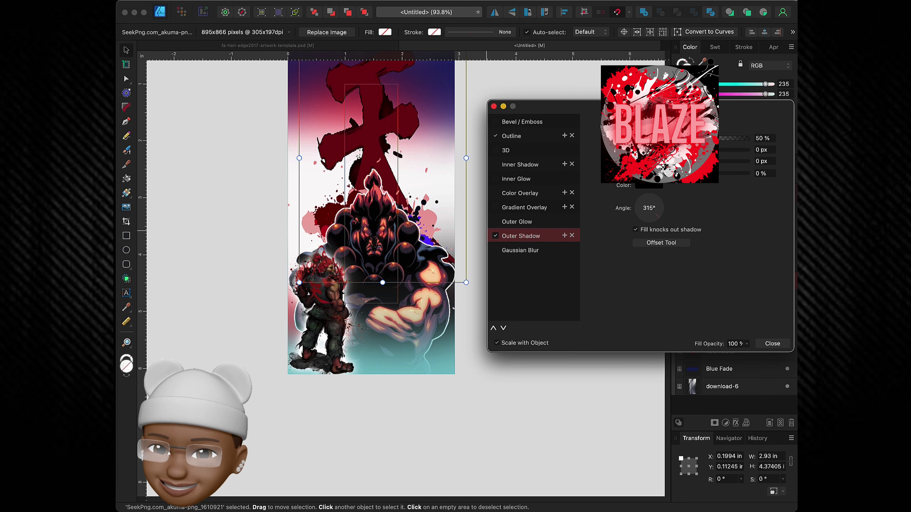
pyautogui.moveTo(635, 150); pyautogui.dragTo(632, 149)
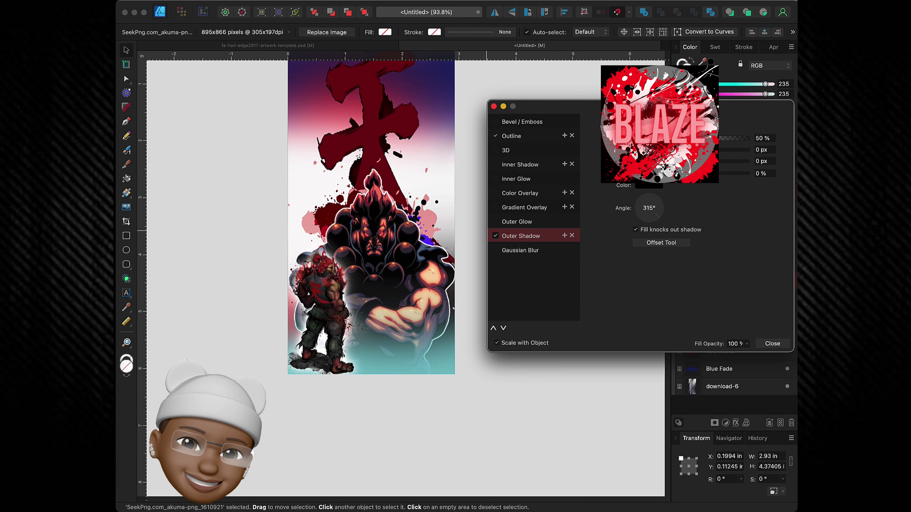
pyautogui.moveTo(631, 149)
pyautogui.mouseDown()
pyautogui.moveTo(639, 150)
pyautogui.moveTo(635, 161)
pyautogui.moveTo(664, 161)
pyautogui.mouseUp()
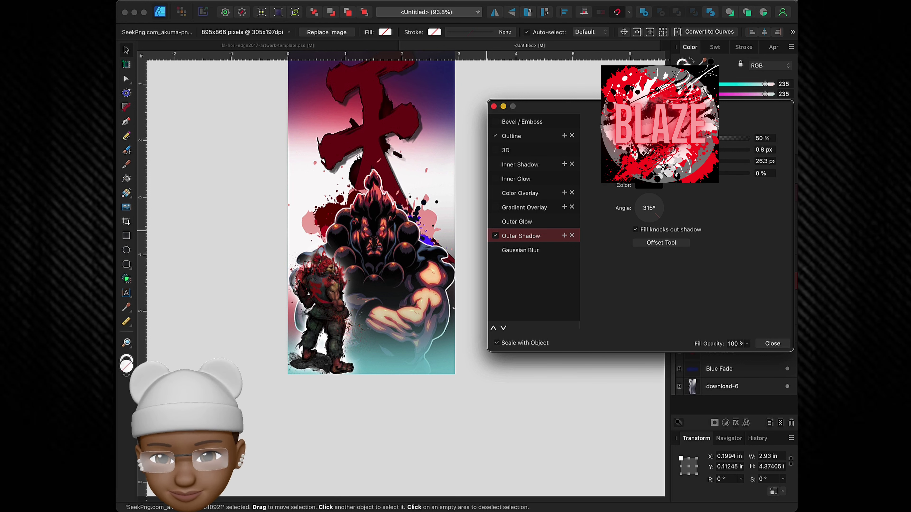
pyautogui.moveTo(664, 162); pyautogui.dragTo(665, 161)
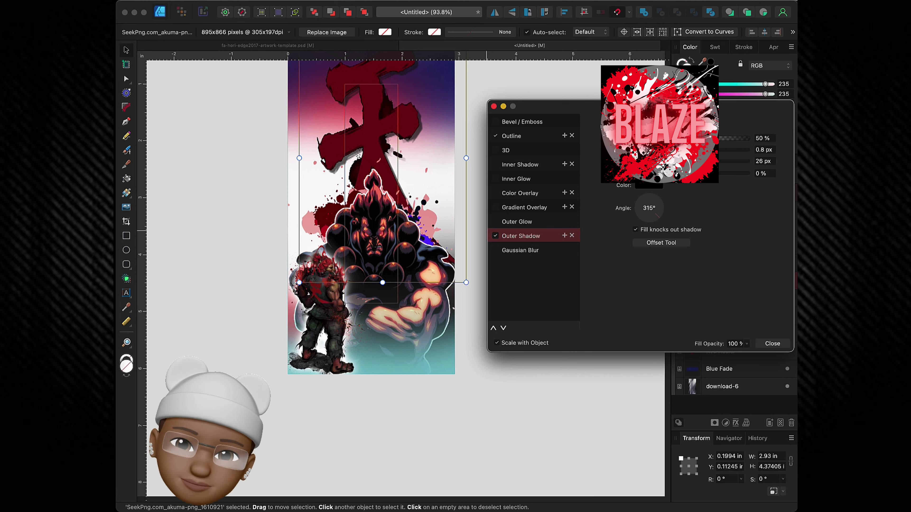
pyautogui.click(530, 140)
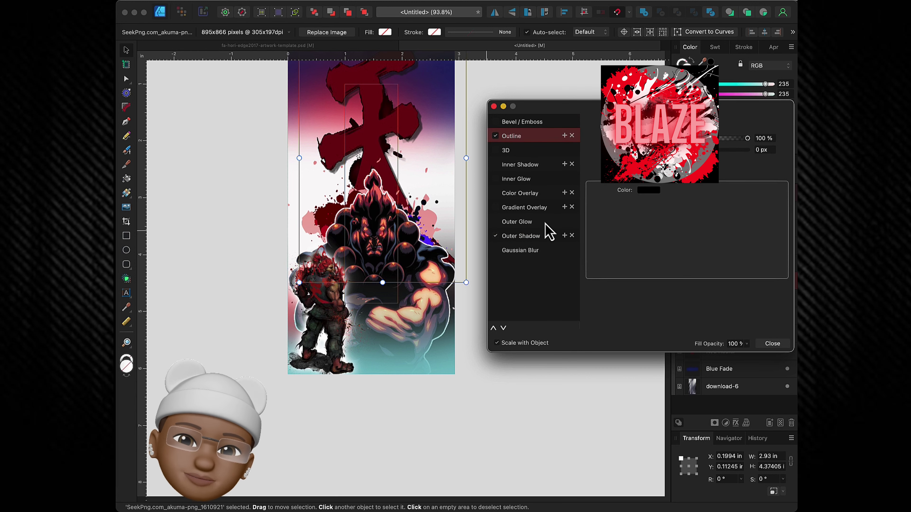
pyautogui.click(494, 107)
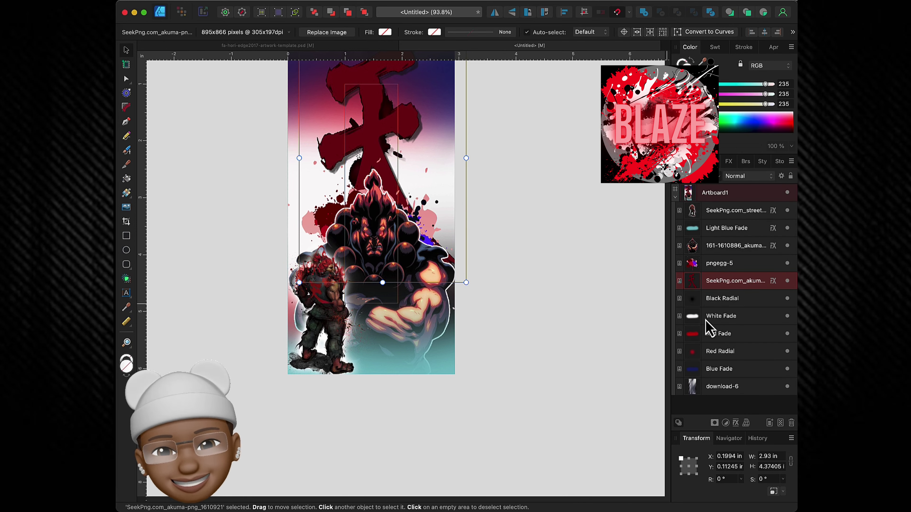
# Deselect the kanji image, reframe the artboard, and choose the Artistic Text Tool
pyautogui.click(545, 266)
pyautogui.scroll(-1, 519, 248)
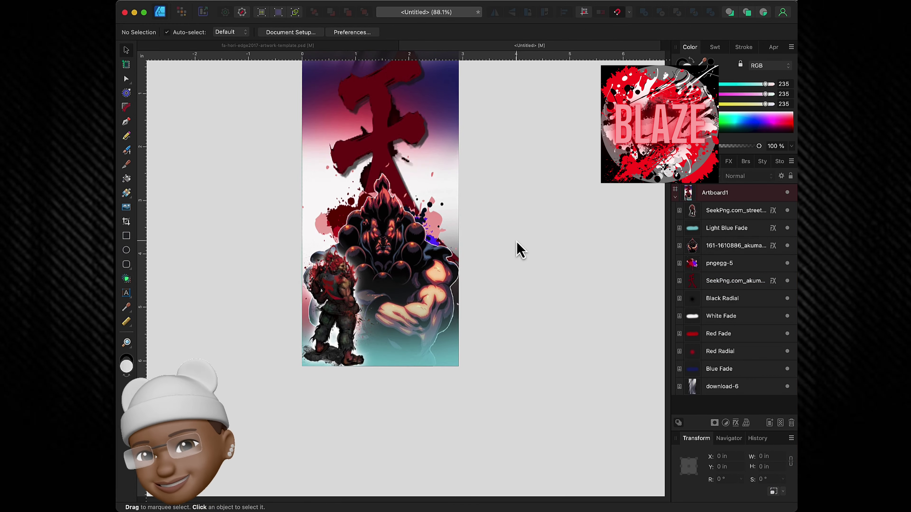
pyautogui.scroll(-2, 519, 247)
pyautogui.scroll(3, 576, 234)
pyautogui.hscroll(-2, 576, 234)
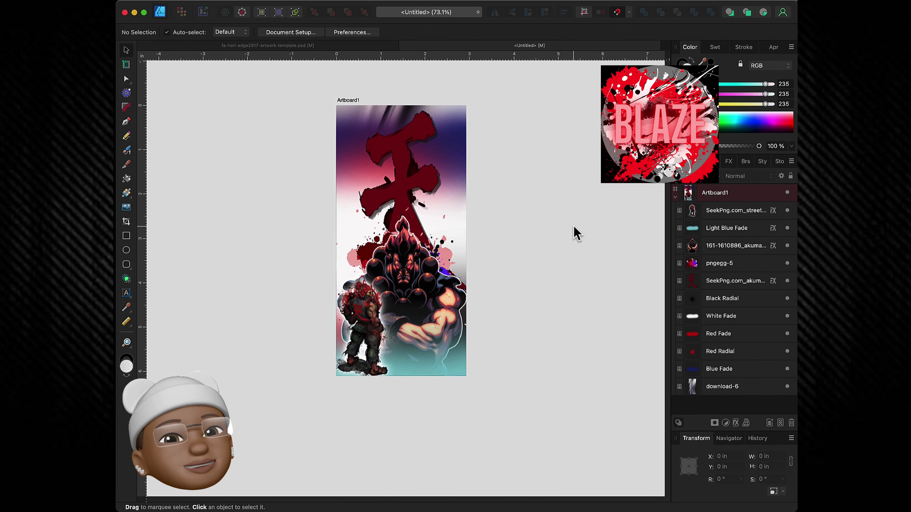
pyautogui.scroll(-1, 576, 233)
pyautogui.scroll(3, 575, 233)
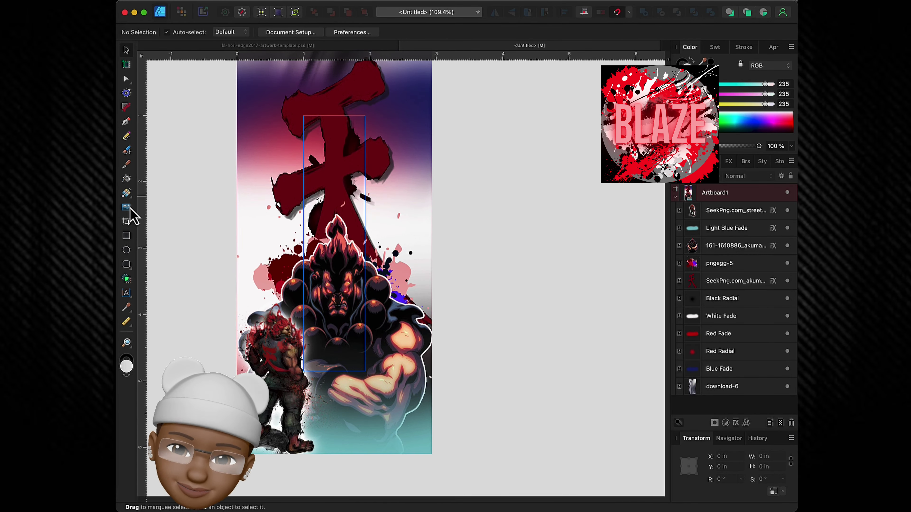
pyautogui.click(127, 293)
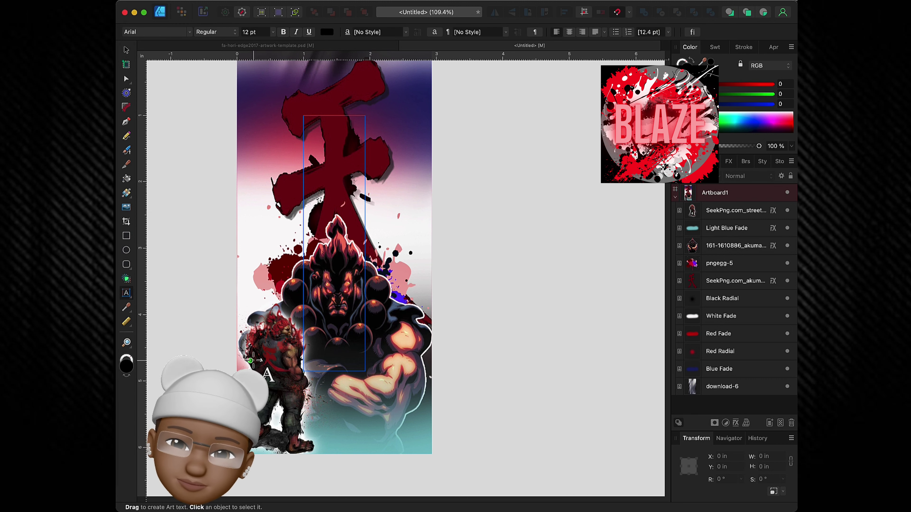
# Type AKUMA in black Arial, scale it to about 50.6 pt, and place it across the kanji
pyautogui.moveTo(254, 399)
pyautogui.mouseDown()
pyautogui.moveTo(394, 445)
pyautogui.moveTo(276, 436)
pyautogui.mouseUp()
pyautogui.write('A')
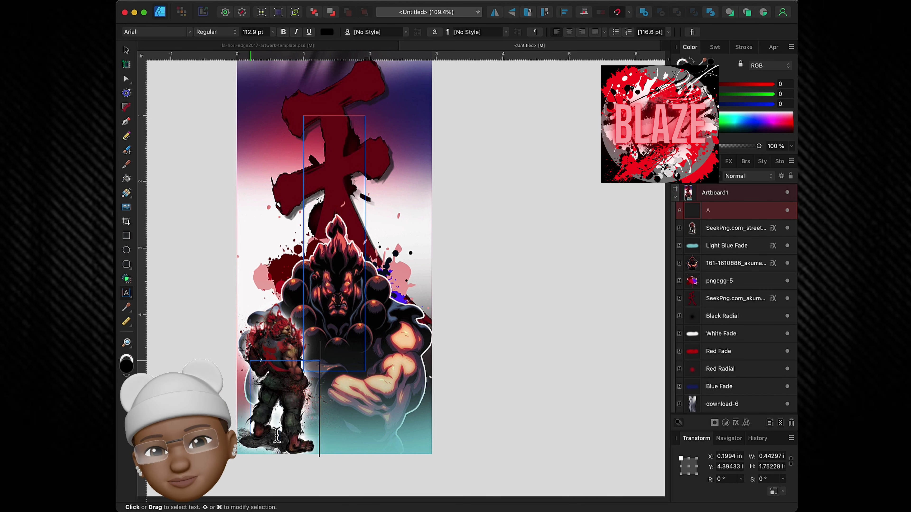
pyautogui.press('Escape')
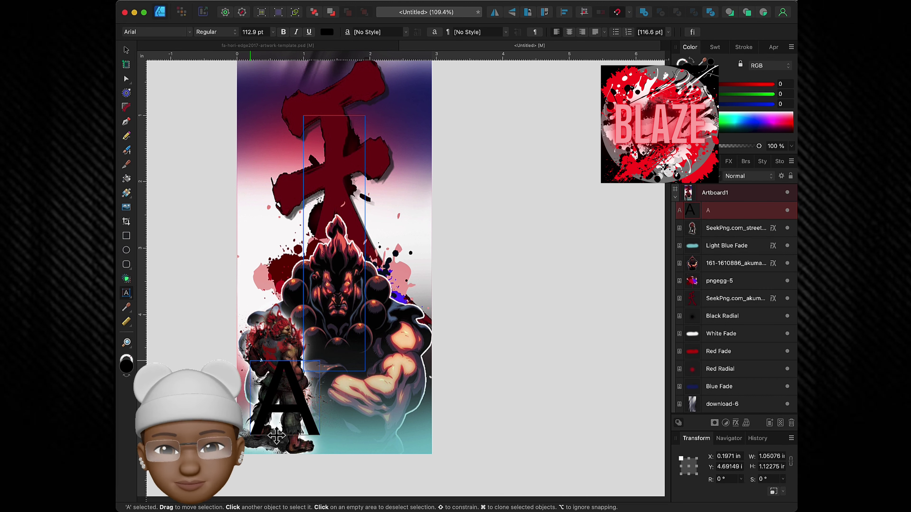
pyautogui.write('KUM')
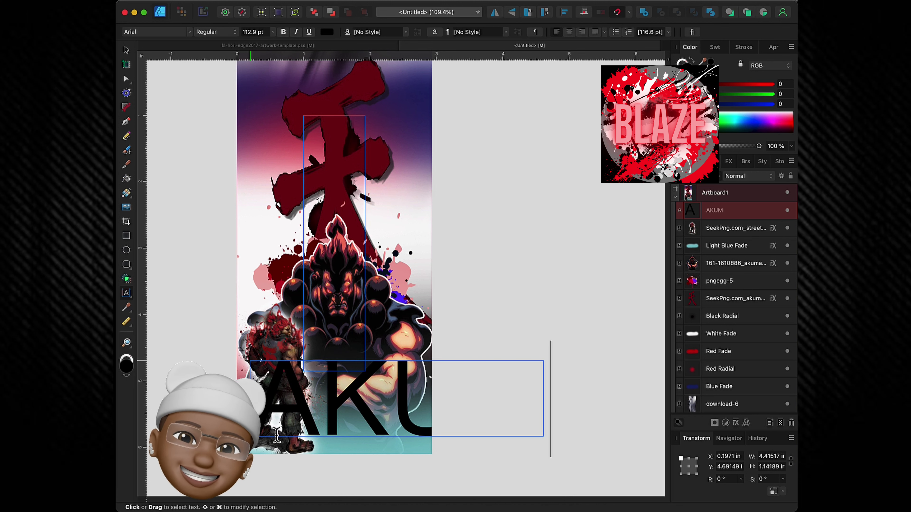
pyautogui.write('A')
pyautogui.press('Escape')
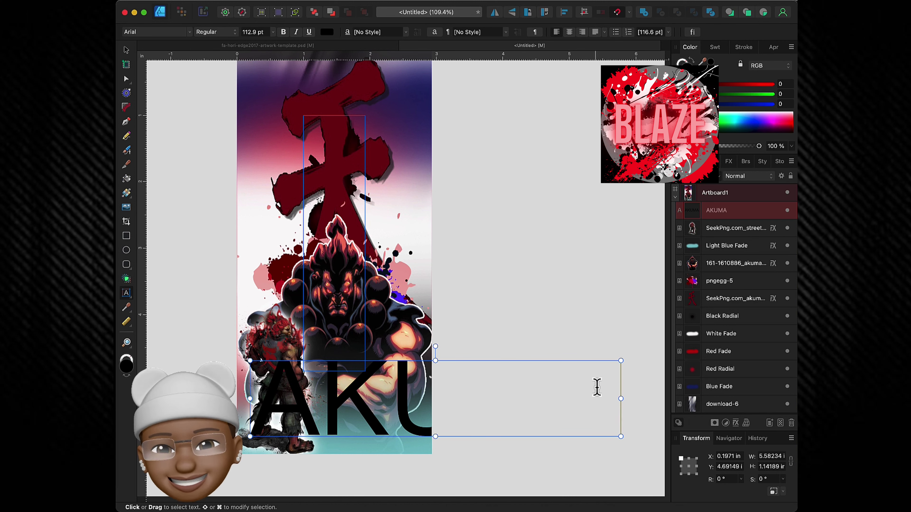
pyautogui.moveTo(621, 360); pyautogui.dragTo(427, 354)
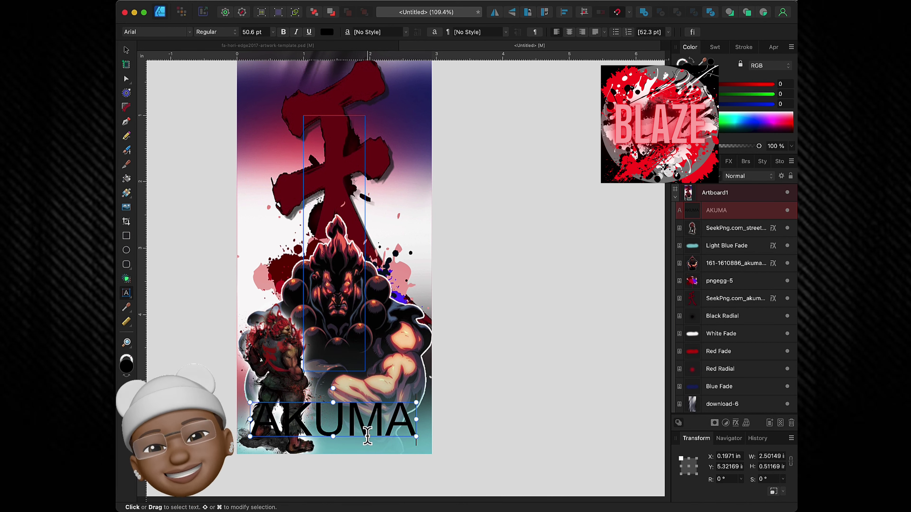
pyautogui.moveTo(377, 438)
pyautogui.mouseDown()
pyautogui.moveTo(387, 421)
pyautogui.moveTo(383, 447)
pyautogui.moveTo(382, 227)
pyautogui.mouseUp()
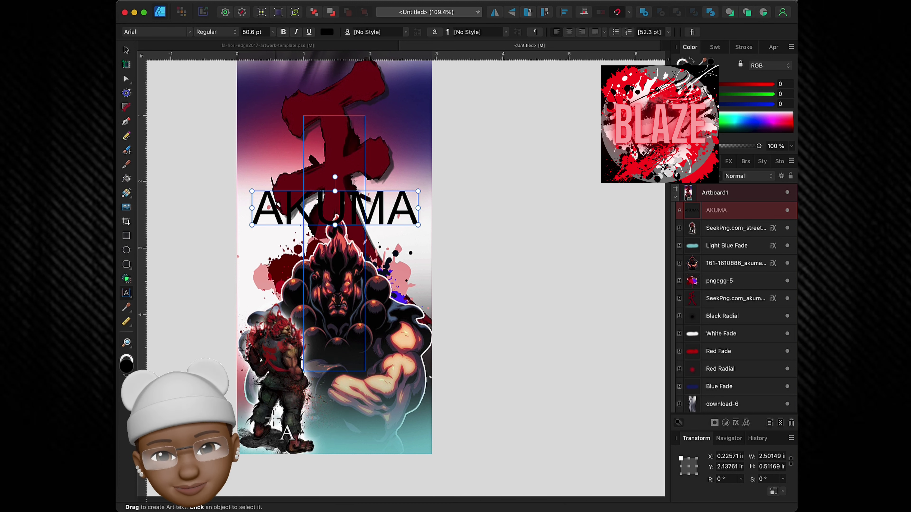
# Add black Arial CYBER text, about 52.1 pt, spanning the poster's bottom beneath AKUMA
pyautogui.moveTo(252, 463); pyautogui.dragTo(328, 424)
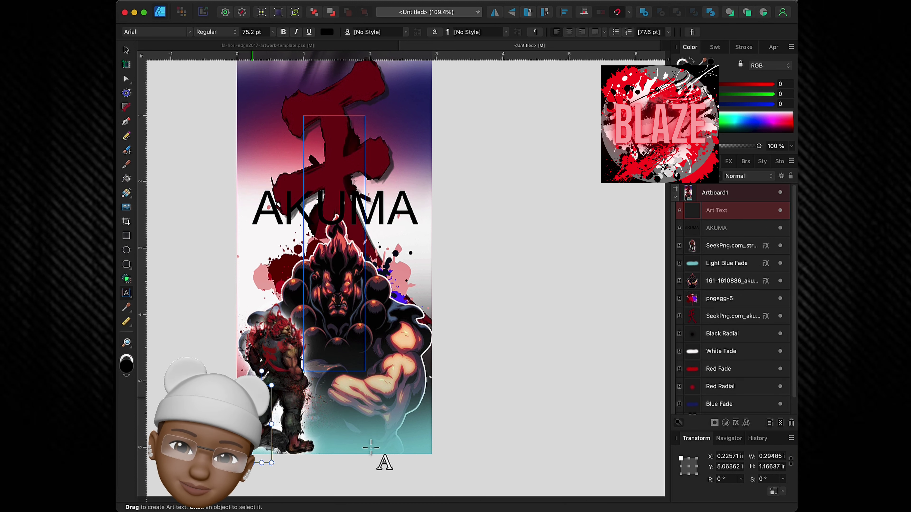
pyautogui.write('CY')
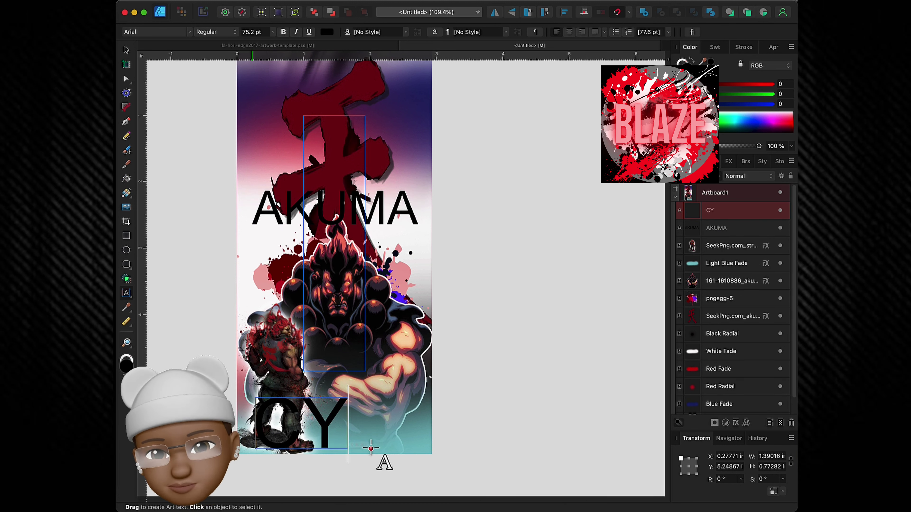
pyautogui.write('BER')
pyautogui.press('Escape')
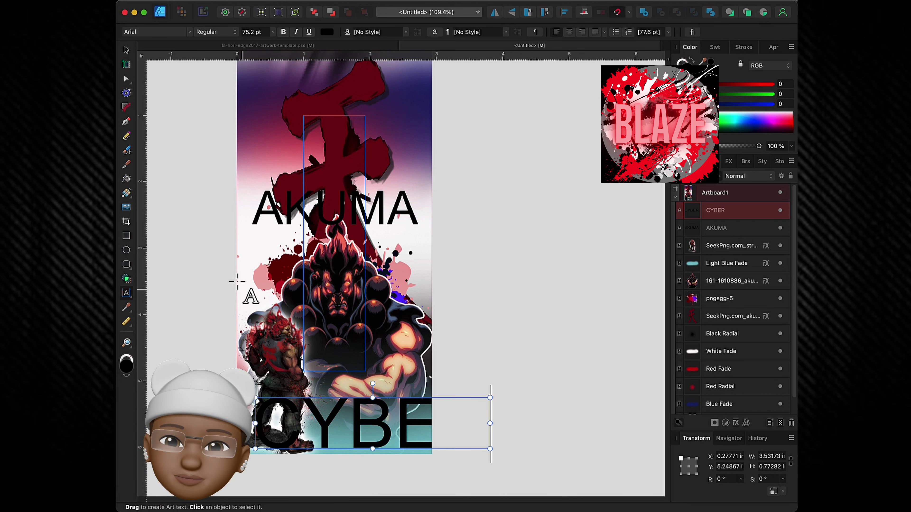
pyautogui.click(126, 49)
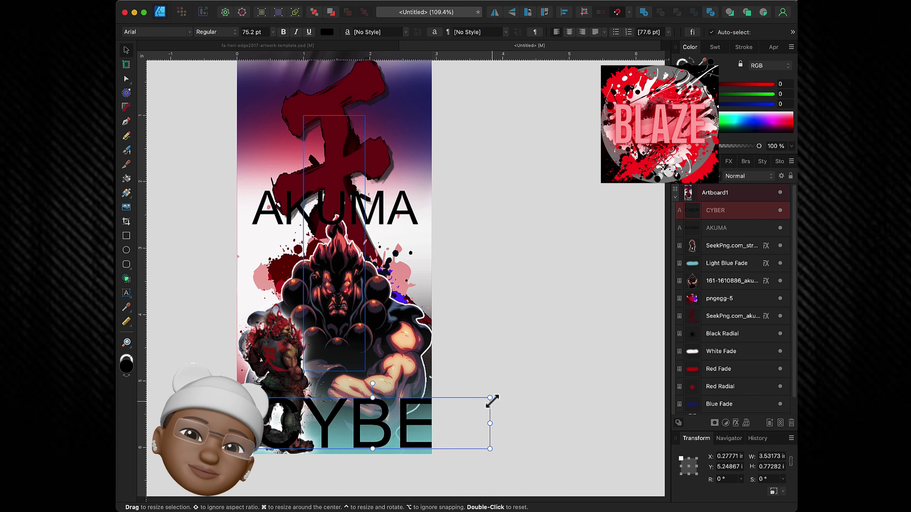
pyautogui.moveTo(490, 398)
pyautogui.mouseDown()
pyautogui.moveTo(422, 402)
pyautogui.moveTo(418, 414)
pyautogui.mouseUp()
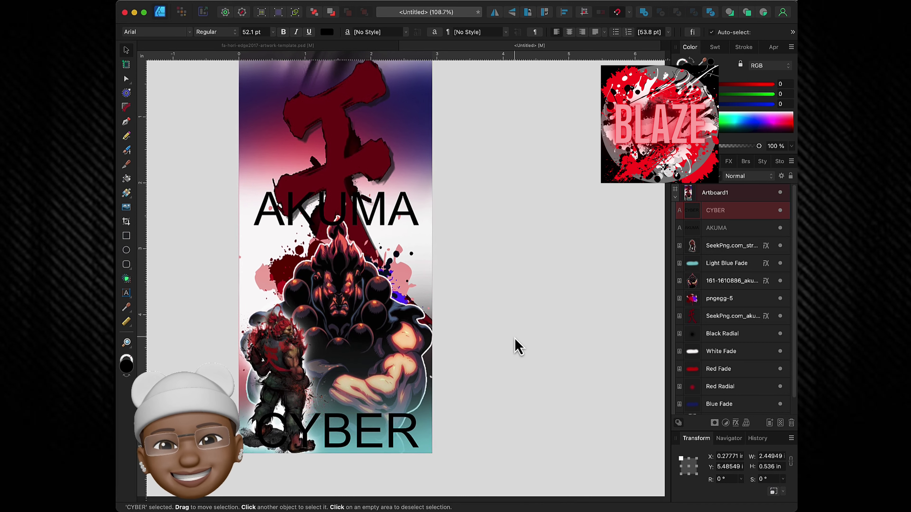
pyautogui.scroll(3, 516, 346)
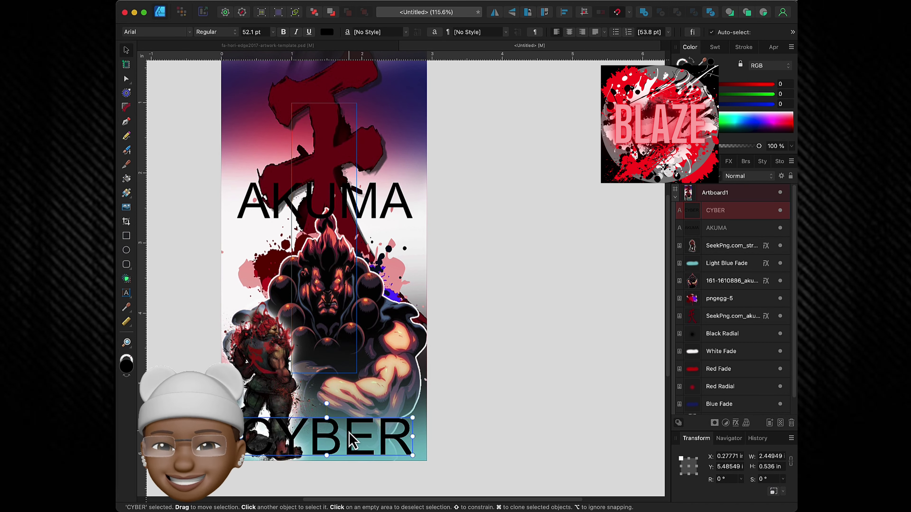
pyautogui.click(740, 230)
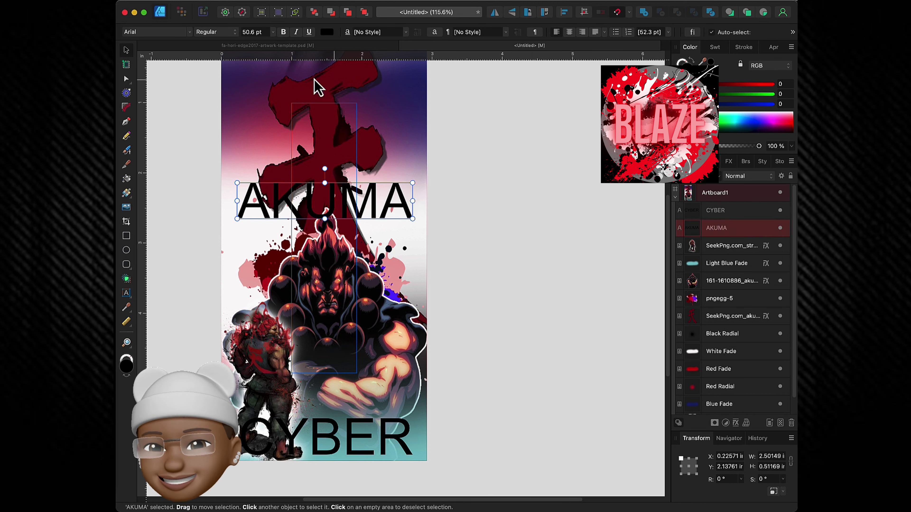
# Set AKUMA in Asia Otasi Capital from Favorites and enlarge it to 76.4 pt across the kanji
pyautogui.click(191, 32)
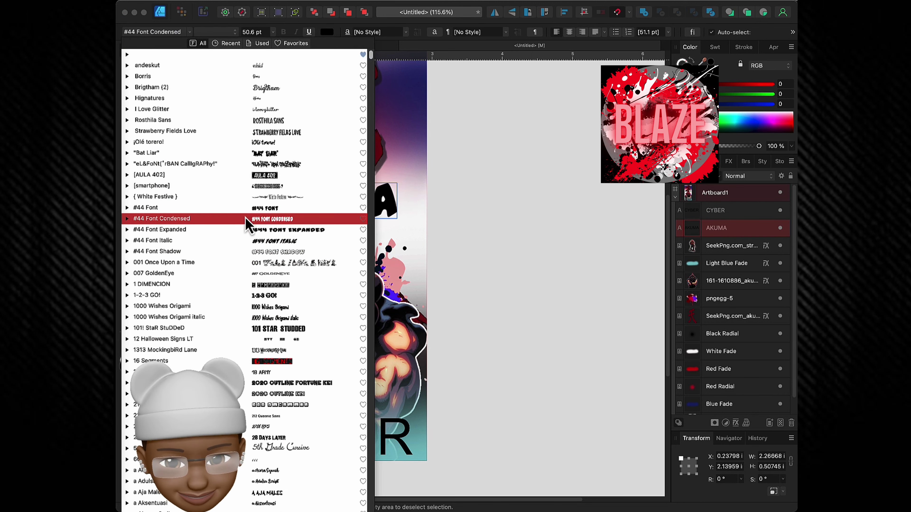
pyautogui.click(291, 44)
pyautogui.click(151, 88)
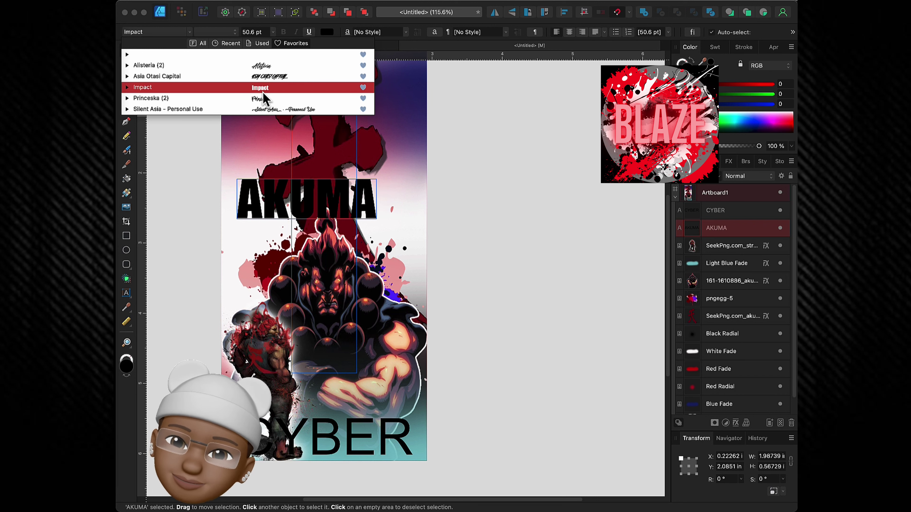
pyautogui.click(264, 79)
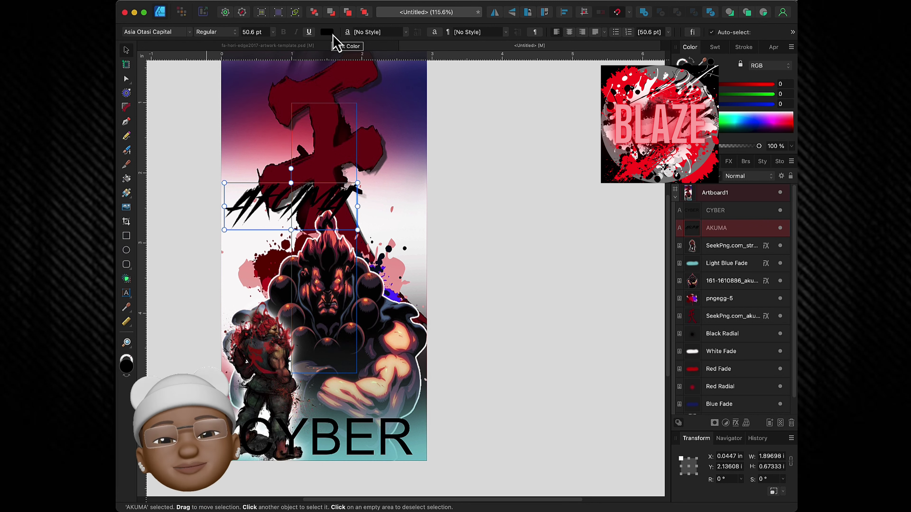
pyautogui.moveTo(357, 183); pyautogui.dragTo(426, 158)
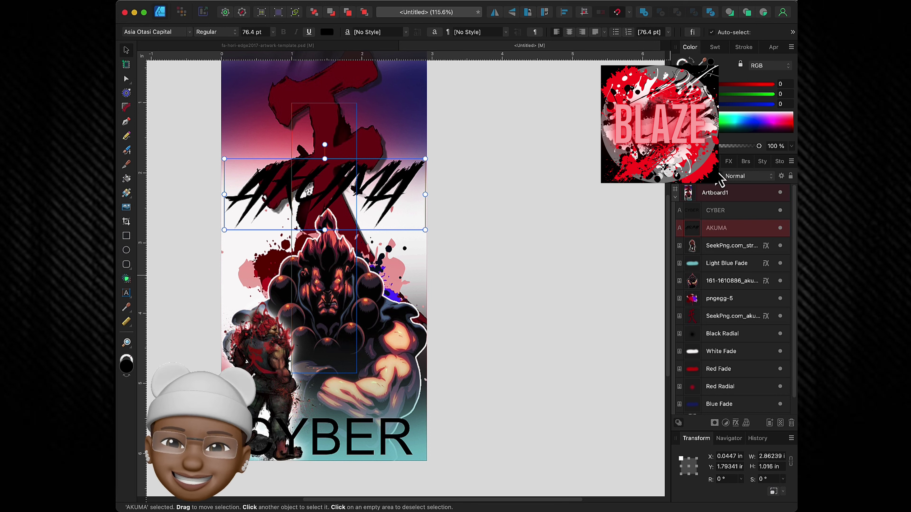
pyautogui.click(735, 424)
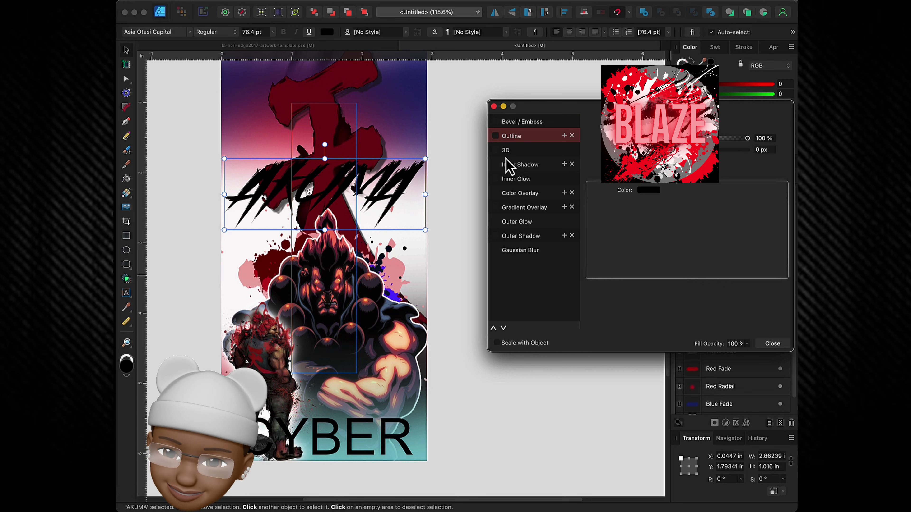
# Make AKUMA white with a Color Overlay and an 8.3 px black Outline that scales with the text
pyautogui.click(504, 194)
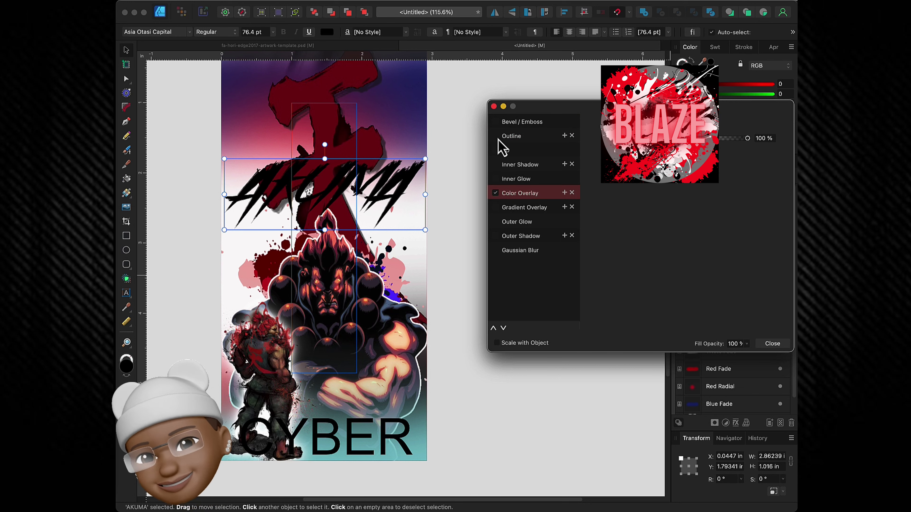
pyautogui.click(496, 135)
pyautogui.click(496, 343)
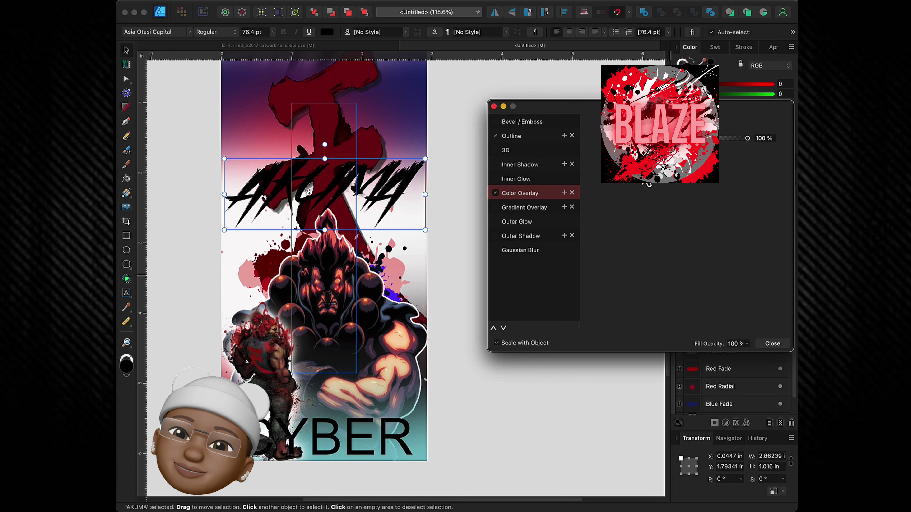
pyautogui.click(666, 257)
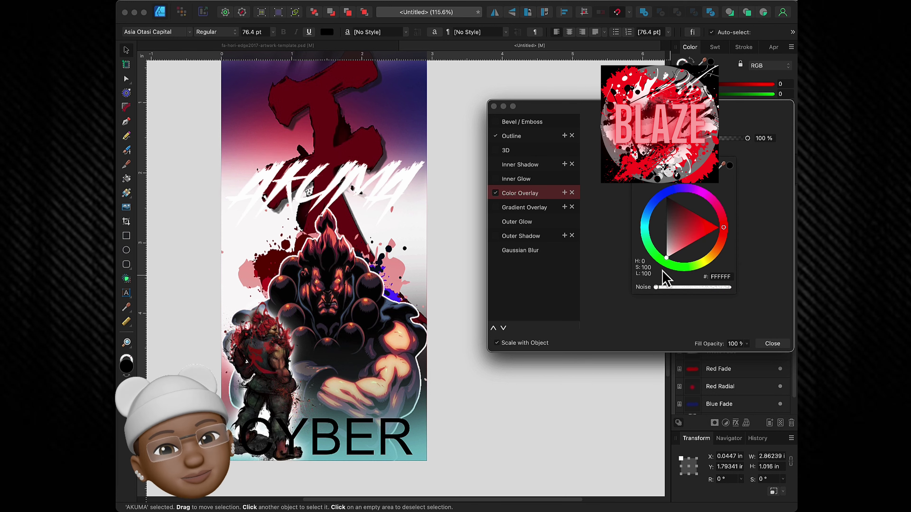
pyautogui.click(515, 138)
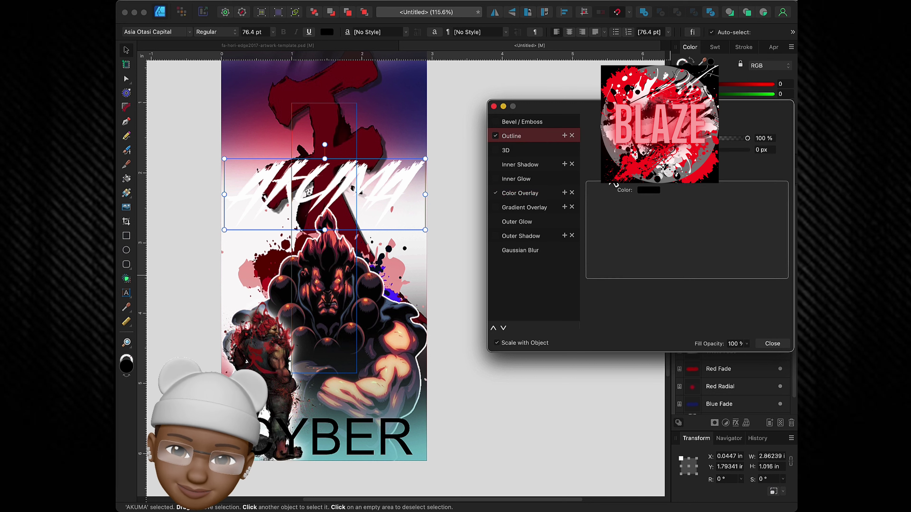
pyautogui.moveTo(631, 150); pyautogui.dragTo(650, 150)
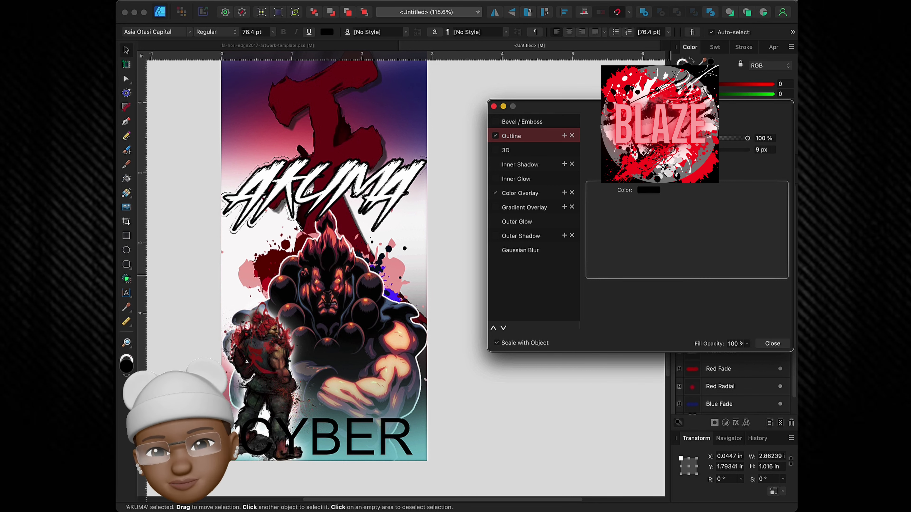
pyautogui.moveTo(650, 150); pyautogui.dragTo(646, 149)
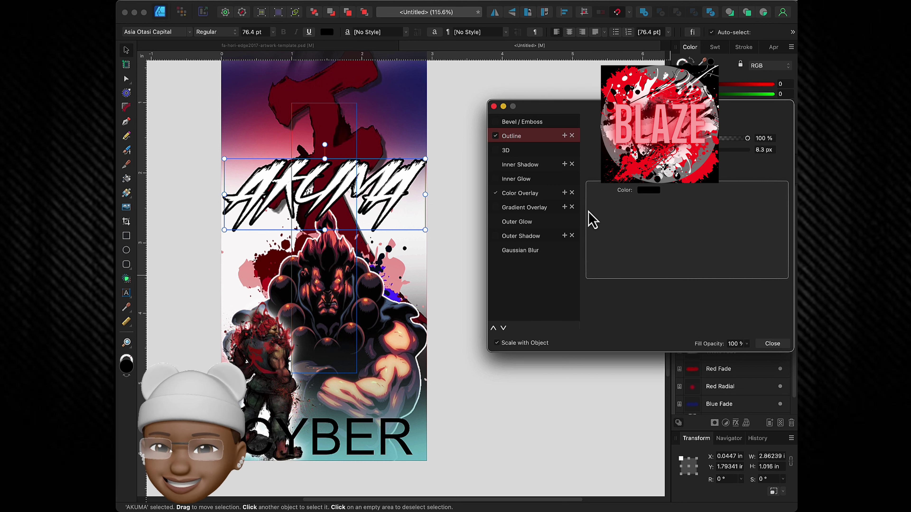
# Add a pinkish-red (DB7878) Outer Shadow to AKUMA with 16.5 px radius at 74% intensity
pyautogui.click(522, 238)
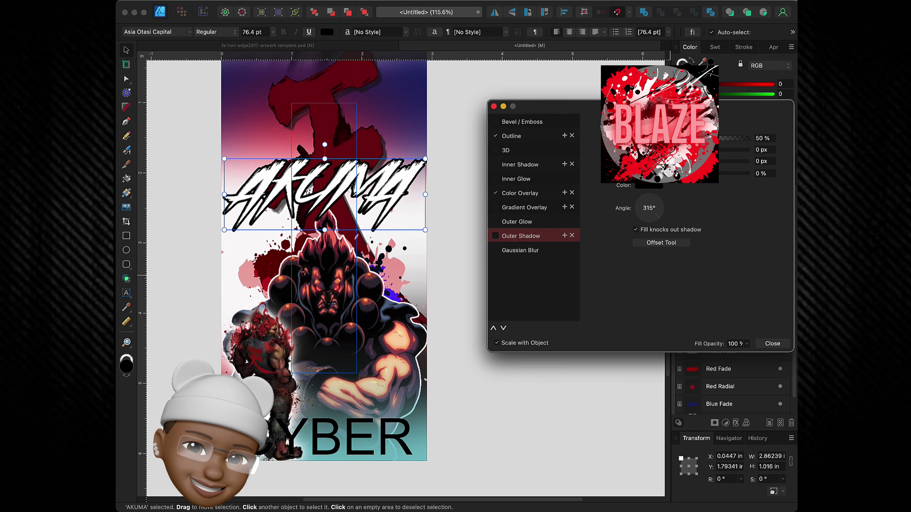
pyautogui.click(495, 236)
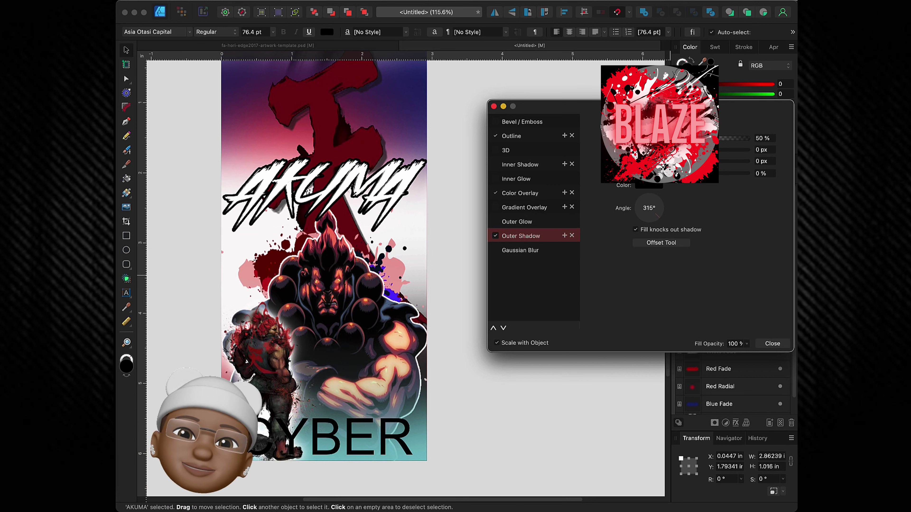
pyautogui.moveTo(642, 161)
pyautogui.mouseDown()
pyautogui.moveTo(651, 161)
pyautogui.moveTo(642, 150)
pyautogui.moveTo(657, 150)
pyautogui.mouseUp()
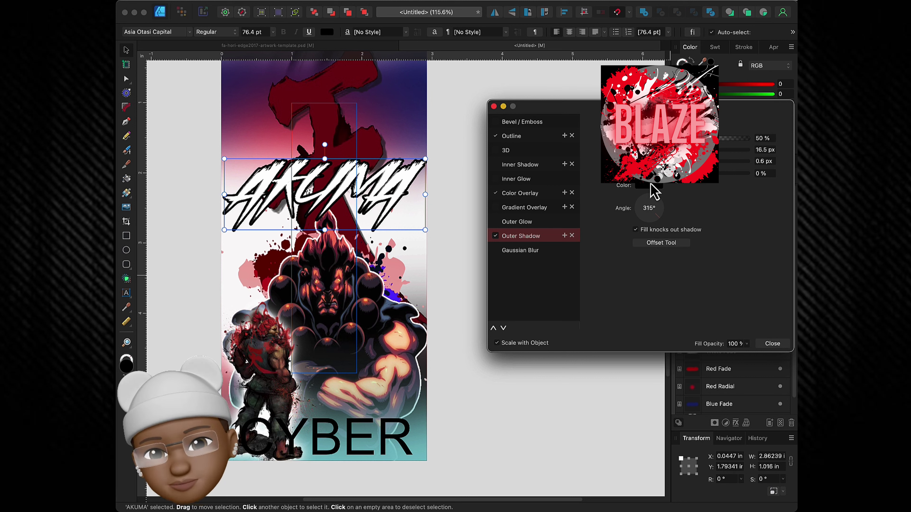
pyautogui.click(650, 186)
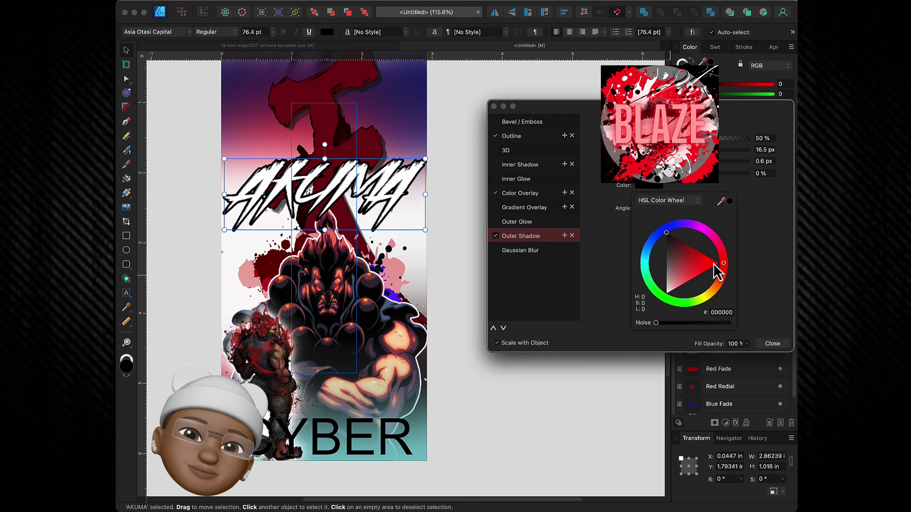
pyautogui.click(703, 263)
pyautogui.moveTo(703, 264); pyautogui.dragTo(688, 271)
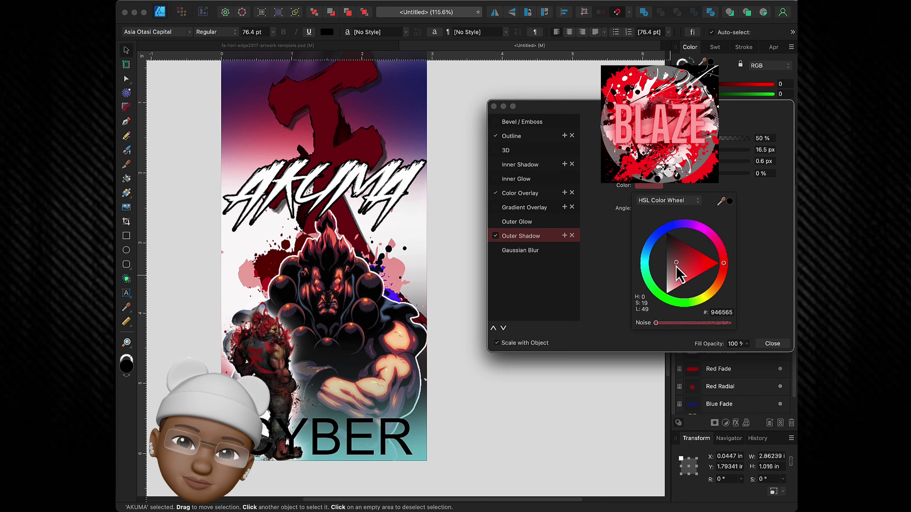
pyautogui.click(667, 185)
pyautogui.moveTo(711, 186); pyautogui.dragTo(722, 179)
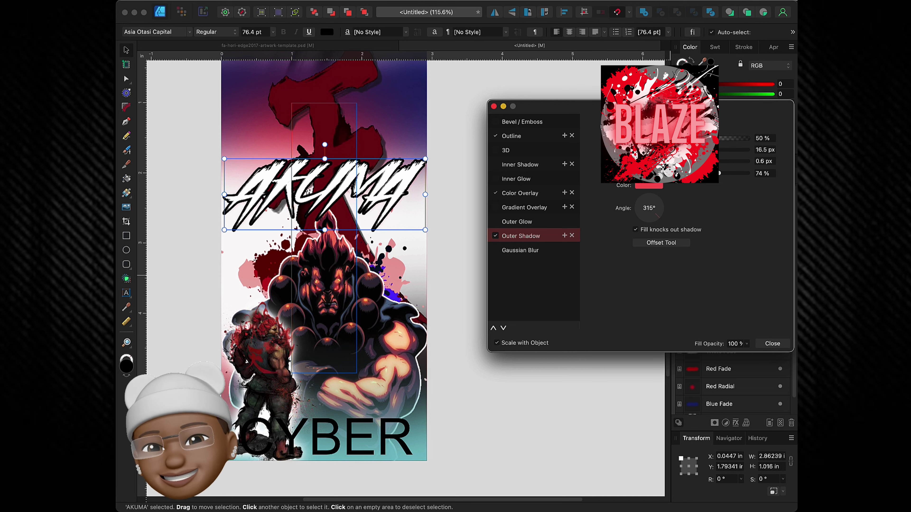
# Review the shadow's blend modes without changing them, then select the CYBER text
pyautogui.click(660, 129)
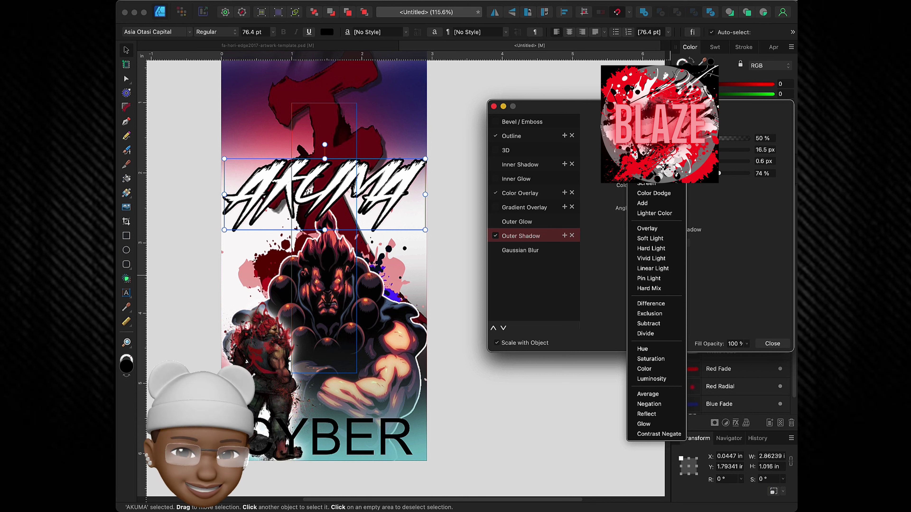
pyautogui.click(662, 307)
pyautogui.click(649, 239)
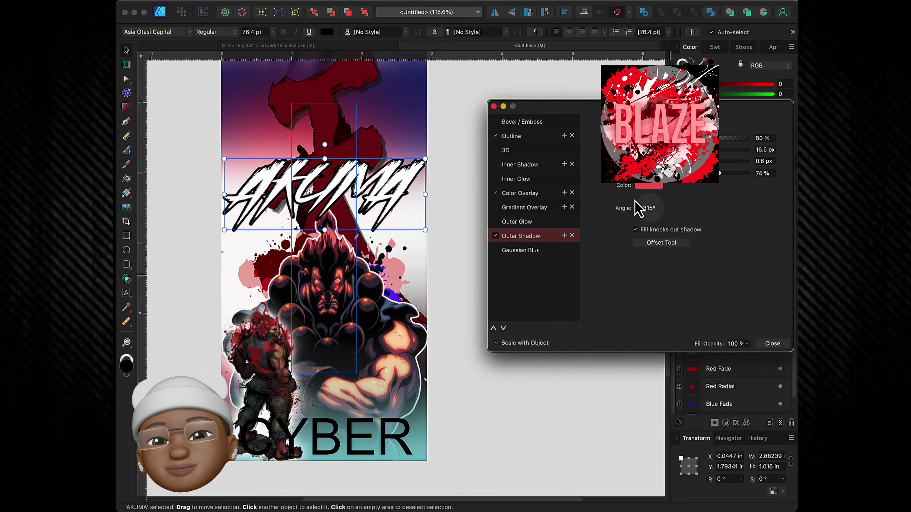
pyautogui.click(660, 130)
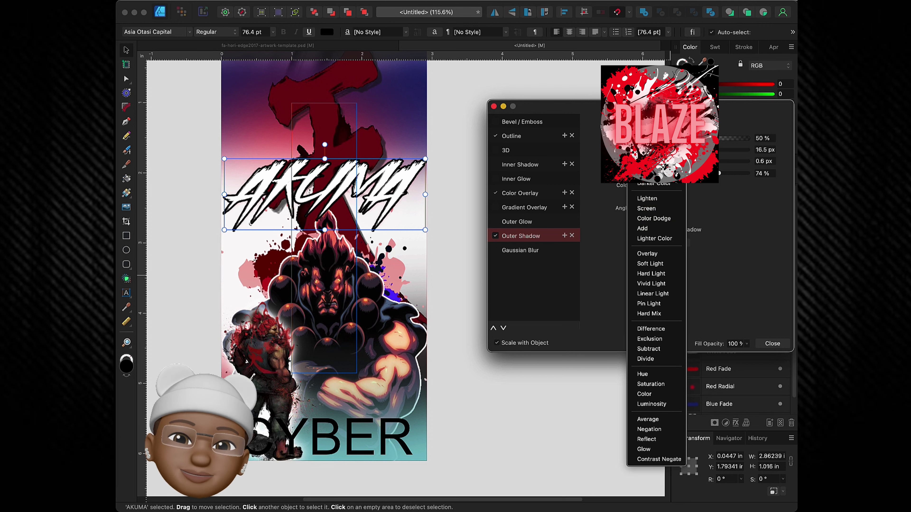
pyautogui.click(652, 201)
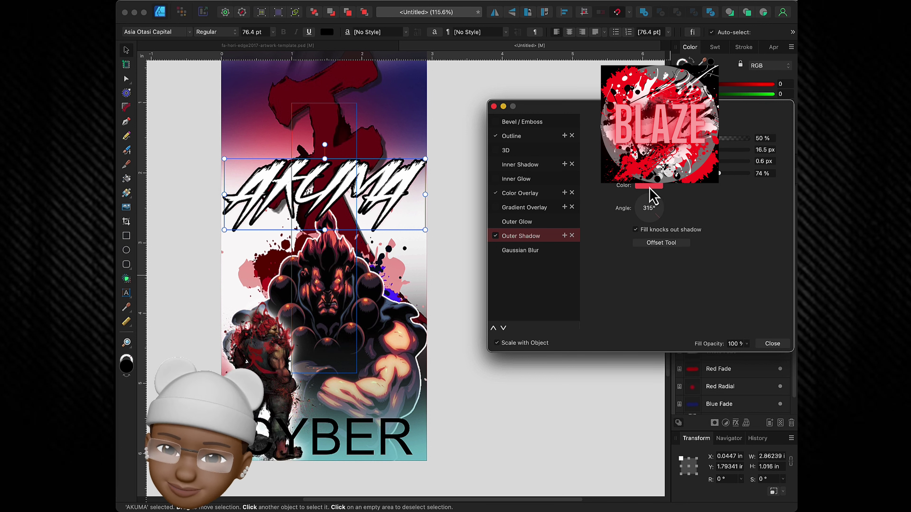
pyautogui.click(649, 187)
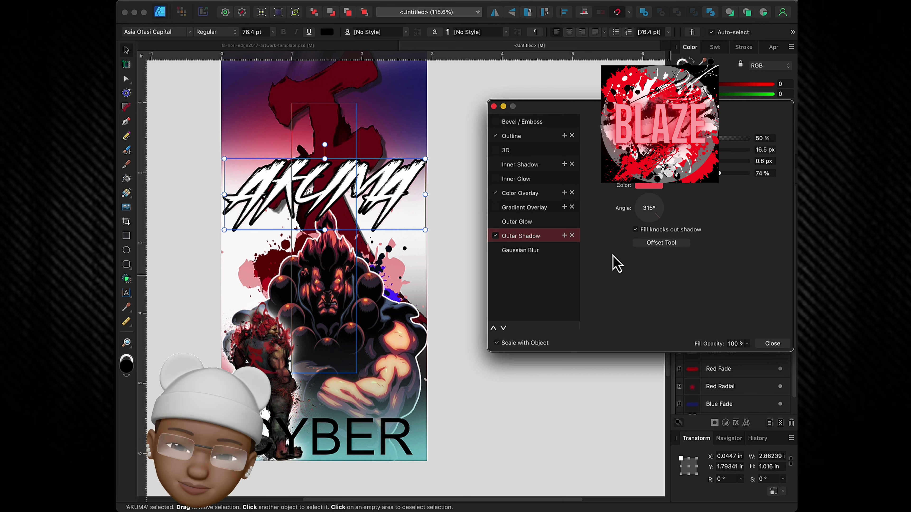
pyautogui.click(387, 443)
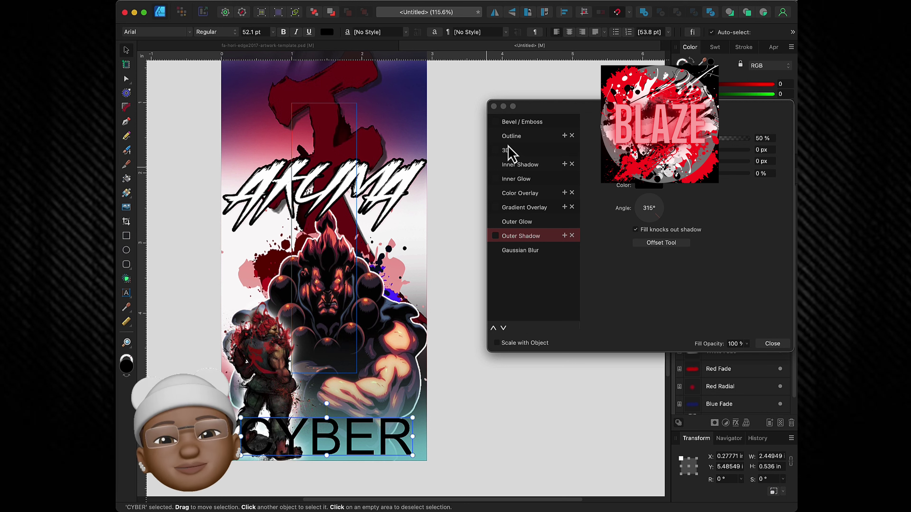
# Enable 3D, Outline and Scale with Object effects on CYBER, and bring up the font choices
pyautogui.click(495, 150)
pyautogui.click(495, 135)
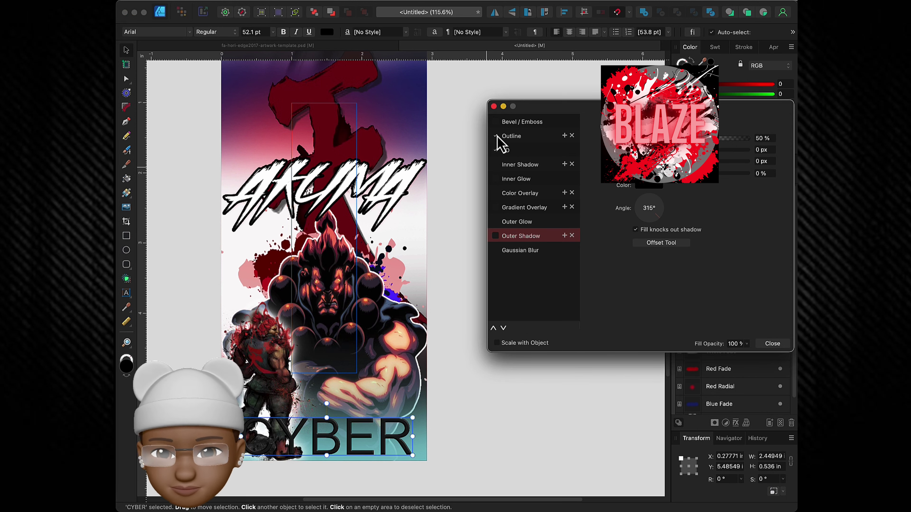
pyautogui.click(497, 343)
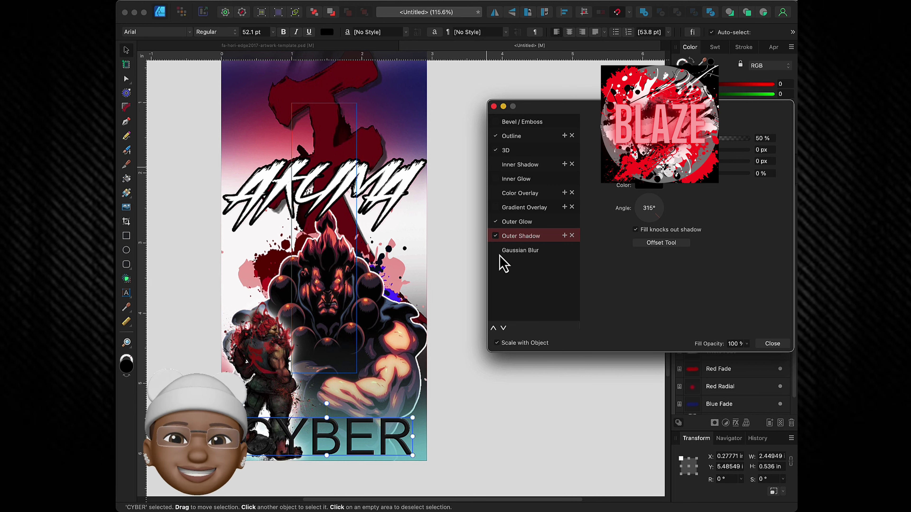
pyautogui.click(190, 31)
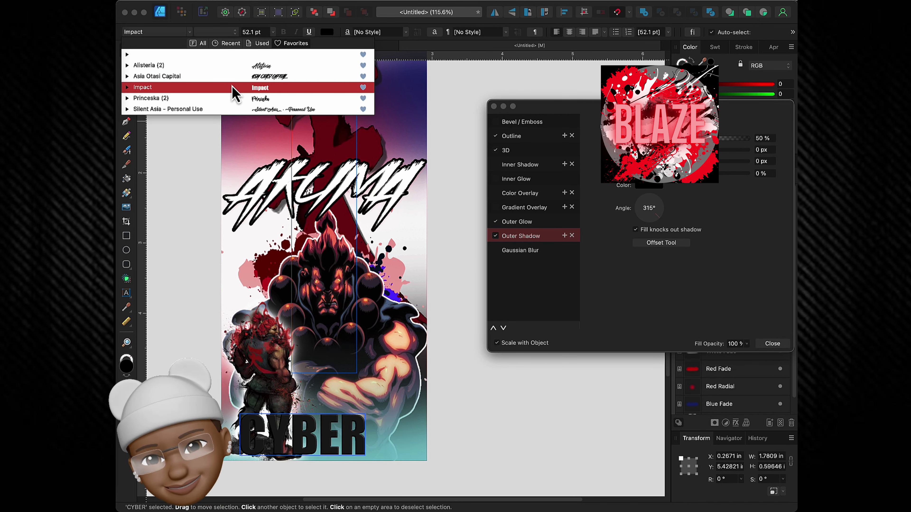
# Set CYBER in Impact, shrink it to 37.8 pt and place it bottom-right
pyautogui.click(234, 93)
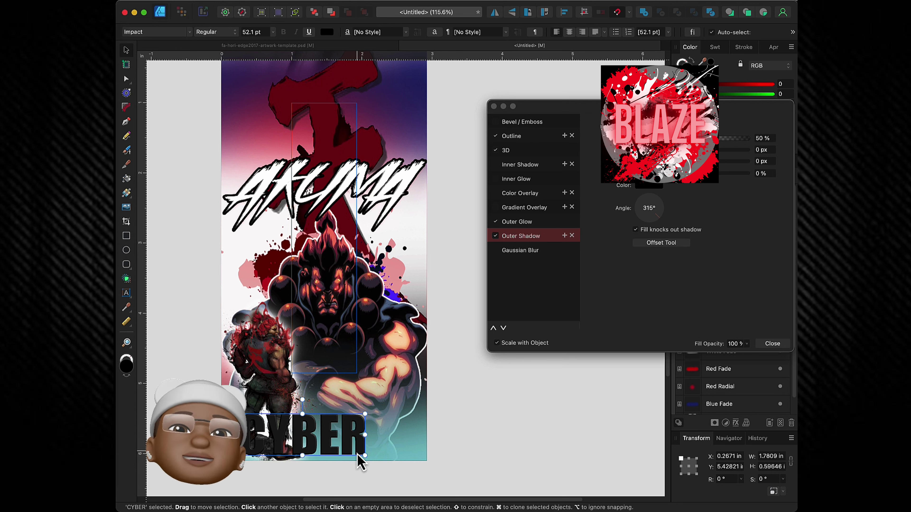
pyautogui.moveTo(354, 452)
pyautogui.mouseDown()
pyautogui.moveTo(418, 443)
pyautogui.moveTo(376, 453)
pyautogui.moveTo(390, 448)
pyautogui.mouseUp()
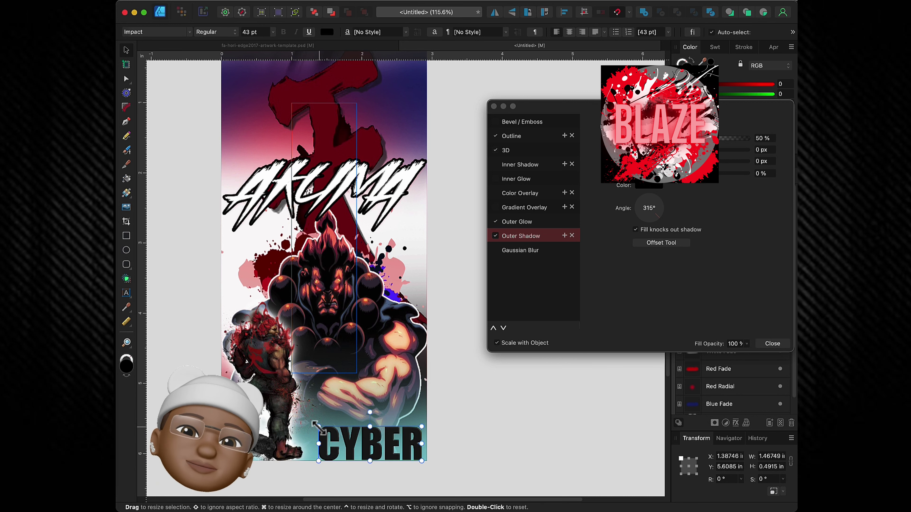
pyautogui.moveTo(319, 427); pyautogui.dragTo(330, 427)
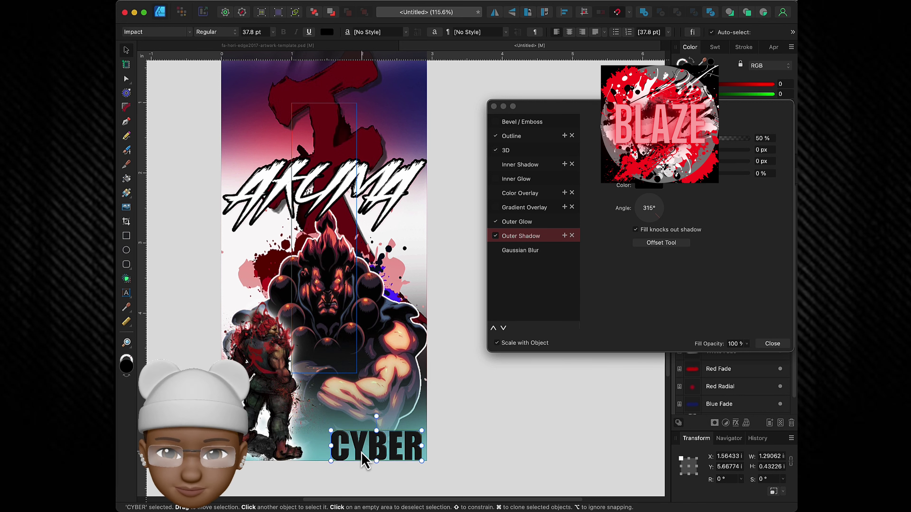
pyautogui.moveTo(362, 454); pyautogui.dragTo(366, 458)
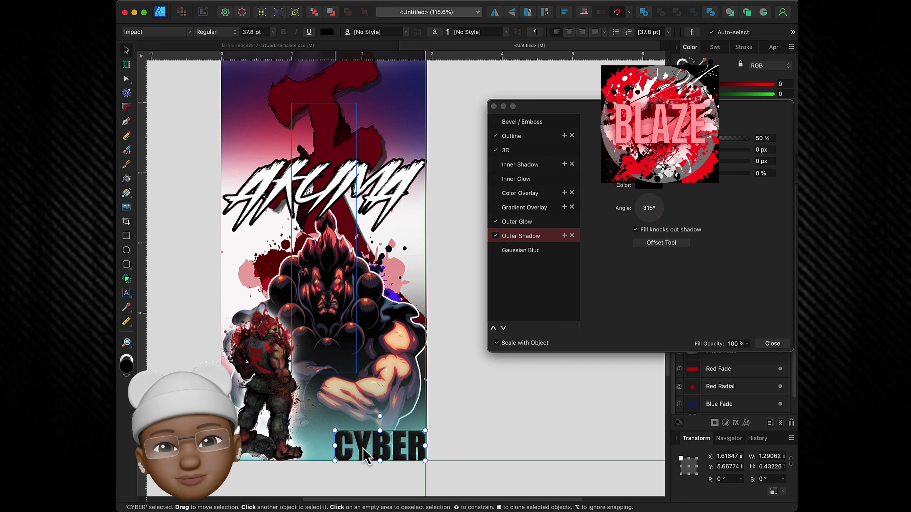
# Raise CYBER's outline radius to 3.3 px in Layer Effects
pyautogui.click(592, 154)
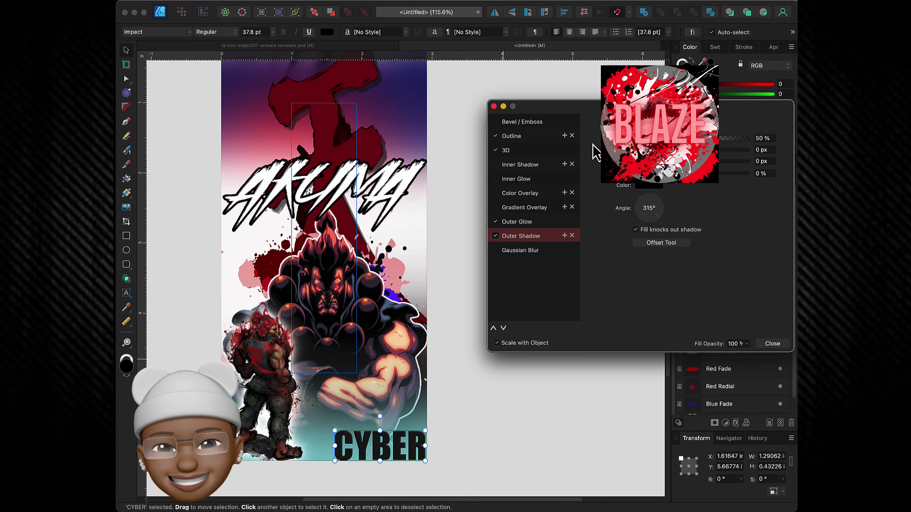
pyautogui.click(510, 136)
pyautogui.moveTo(597, 150); pyautogui.dragTo(606, 150)
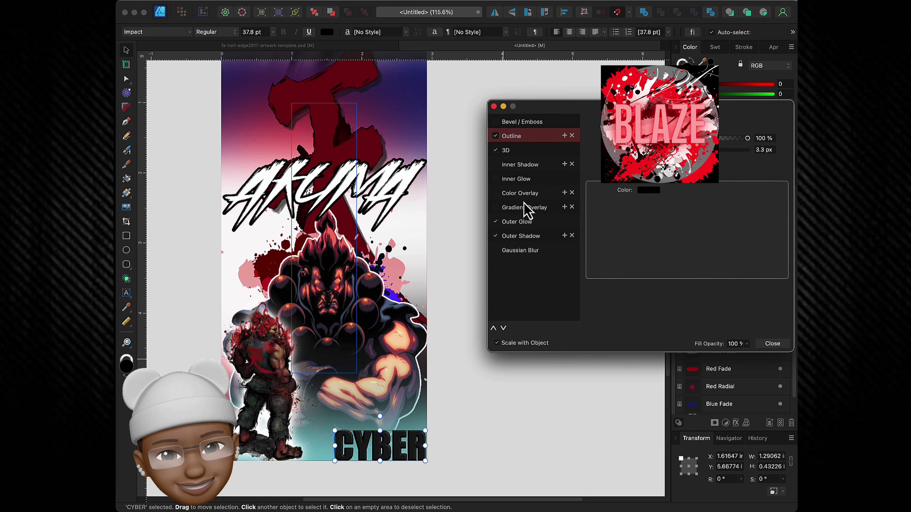
# Widen CYBER's outer glow to 28.2 px and nudge the text slightly up-left
pyautogui.click(523, 221)
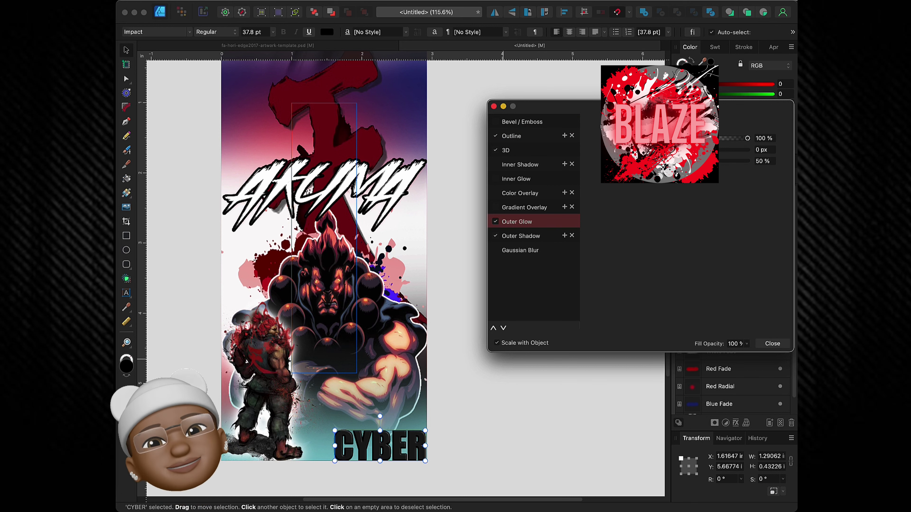
pyautogui.moveTo(596, 149); pyautogui.dragTo(631, 150)
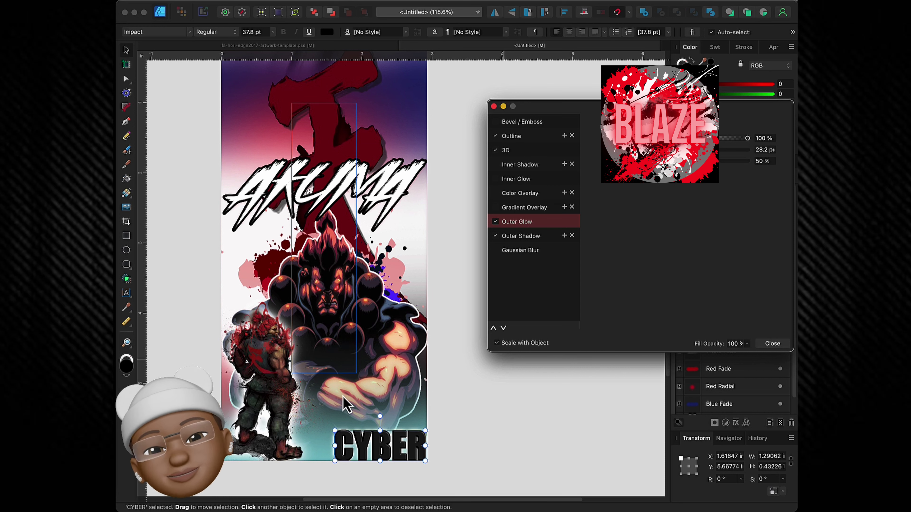
pyautogui.click(395, 459)
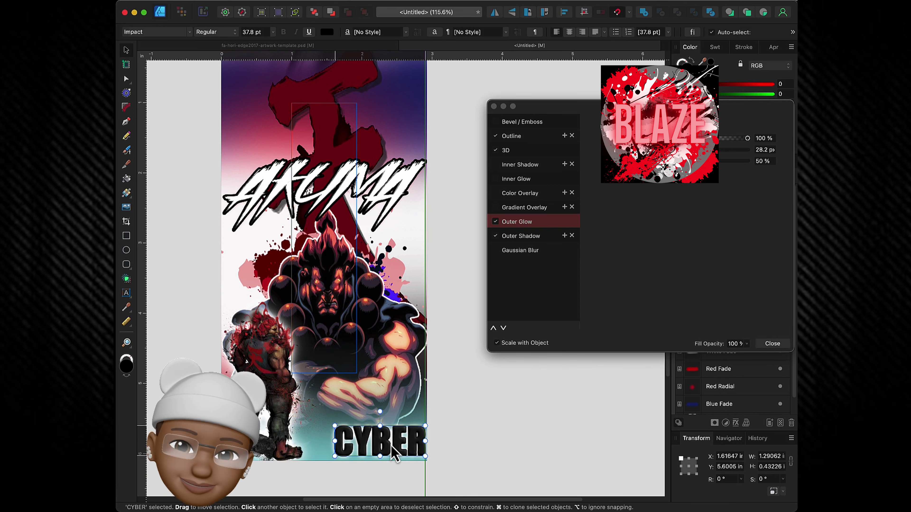
pyautogui.moveTo(395, 459); pyautogui.dragTo(391, 454)
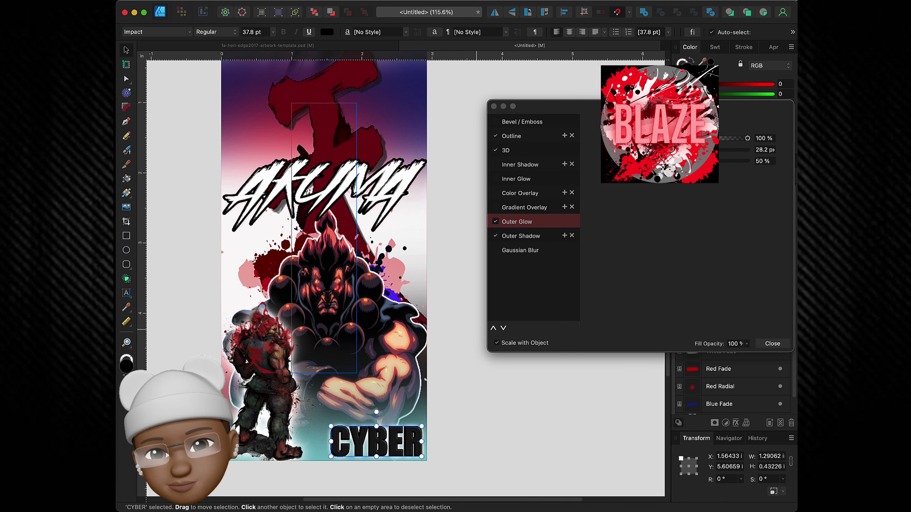
# Increase the outer shadow blur to soften CYBER's shadow
pyautogui.click(642, 191)
pyautogui.click(535, 236)
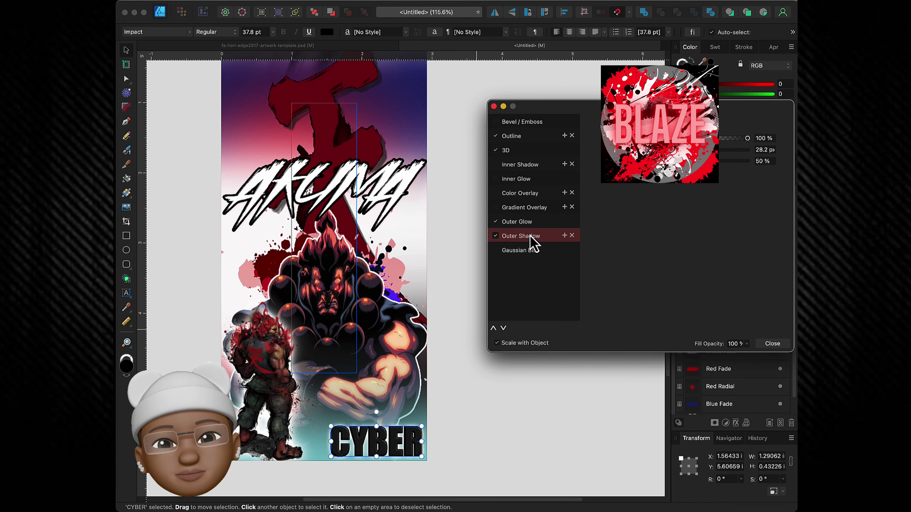
pyautogui.moveTo(668, 161)
pyautogui.mouseDown()
pyautogui.moveTo(703, 162)
pyautogui.moveTo(690, 161)
pyautogui.mouseUp()
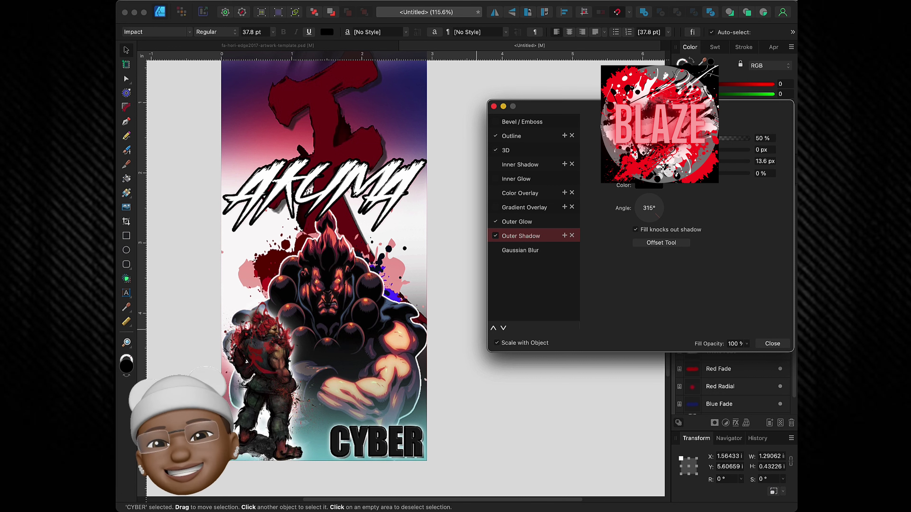
# Review CYBER's Outer Glow, 3D, Outline and Outer Shadow settings without changing them
pyautogui.click(529, 222)
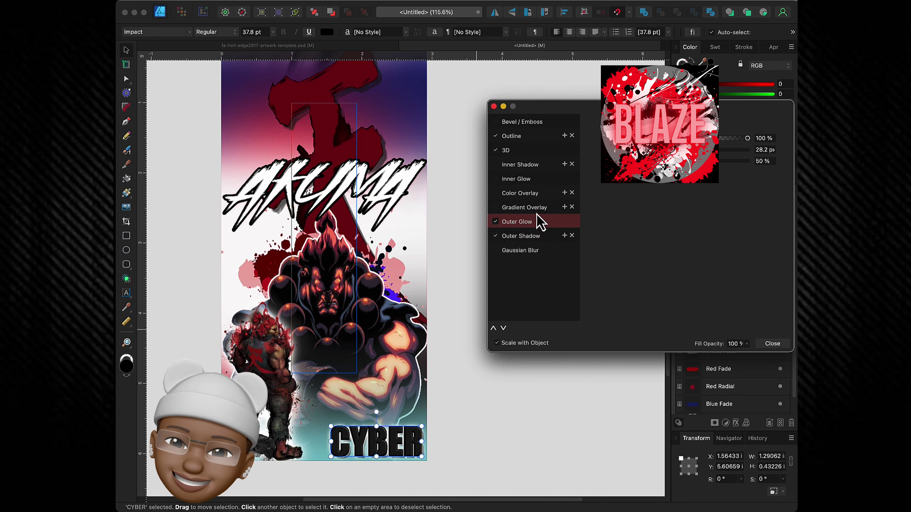
pyautogui.click(541, 150)
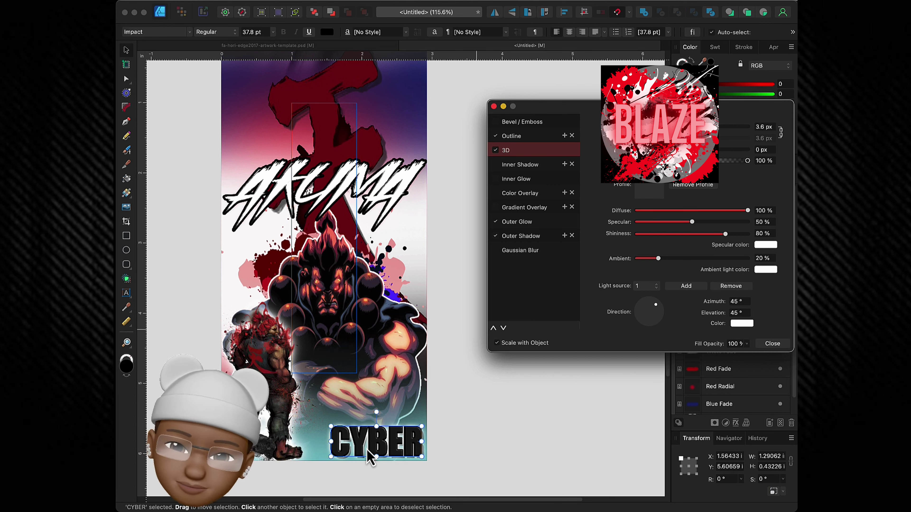
pyautogui.click(525, 138)
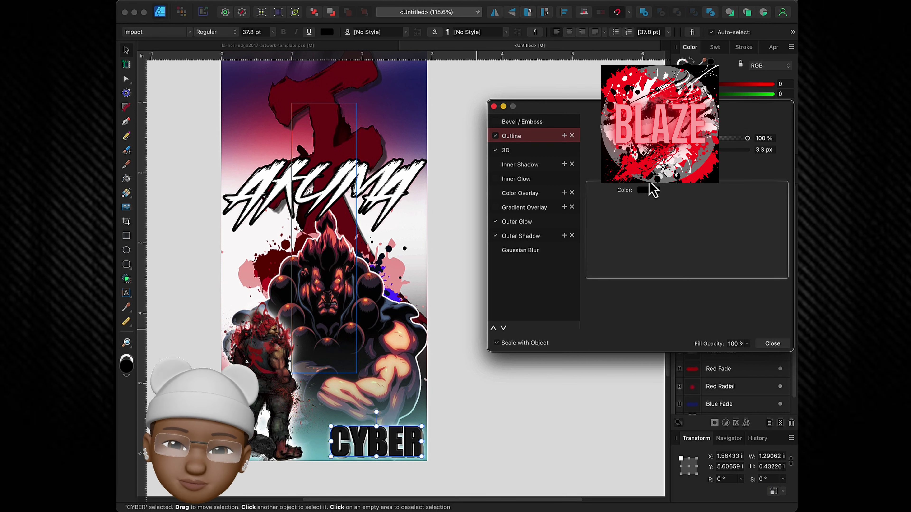
pyautogui.click(653, 172)
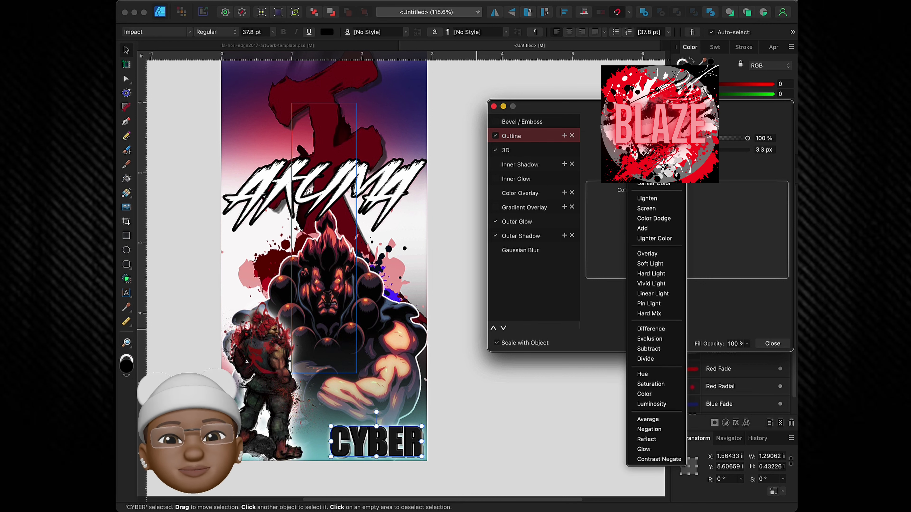
pyautogui.click(736, 122)
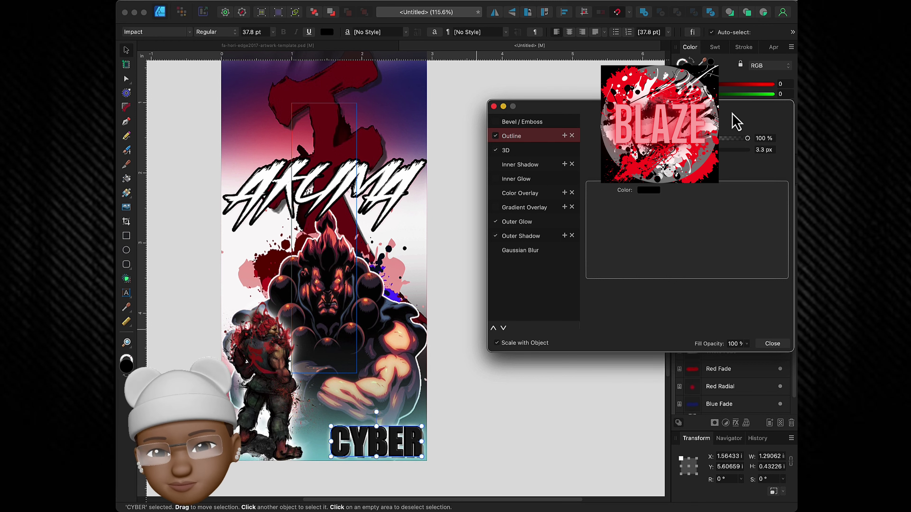
pyautogui.click(524, 152)
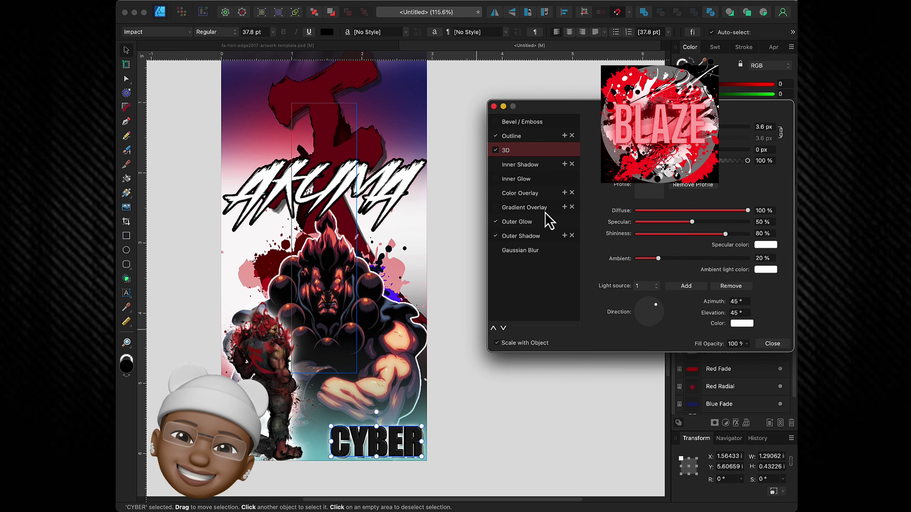
pyautogui.click(530, 222)
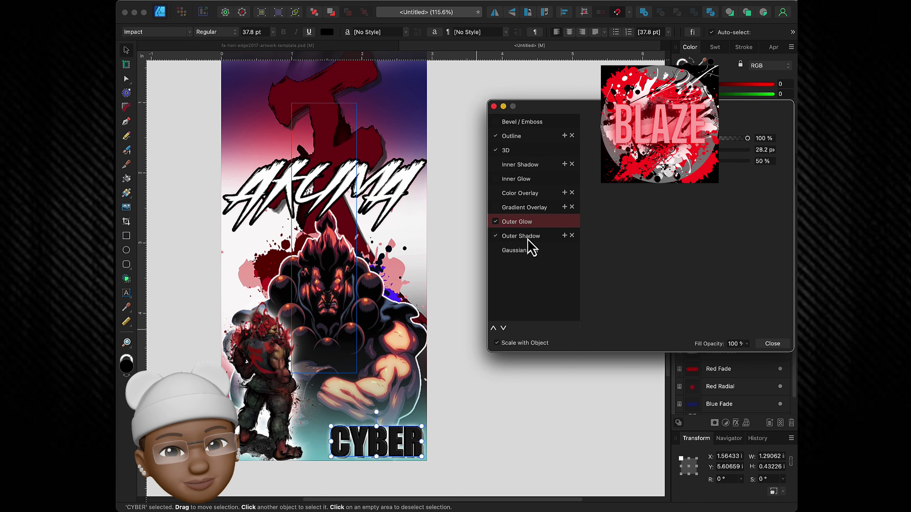
pyautogui.click(527, 237)
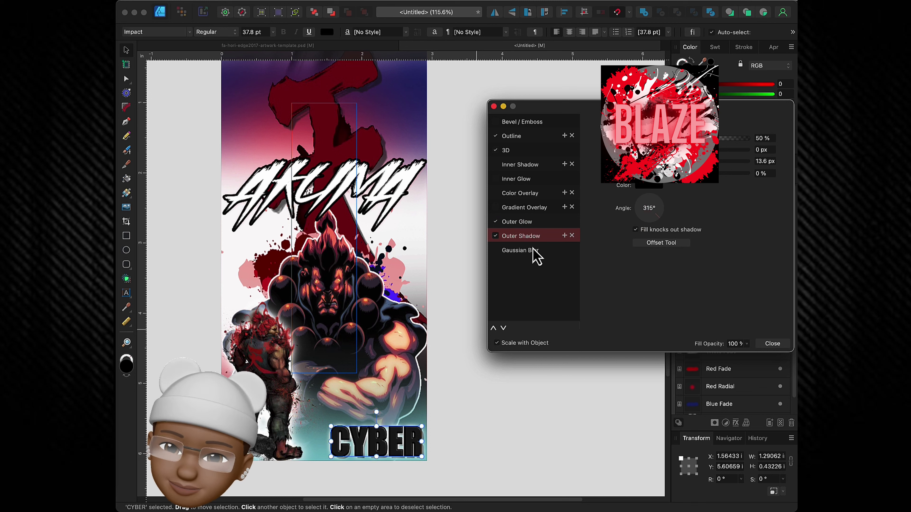
# Deselect CYBER, close Layer Effects, and zoom to show the whole AKUMA and CYBER poster
pyautogui.click(448, 208)
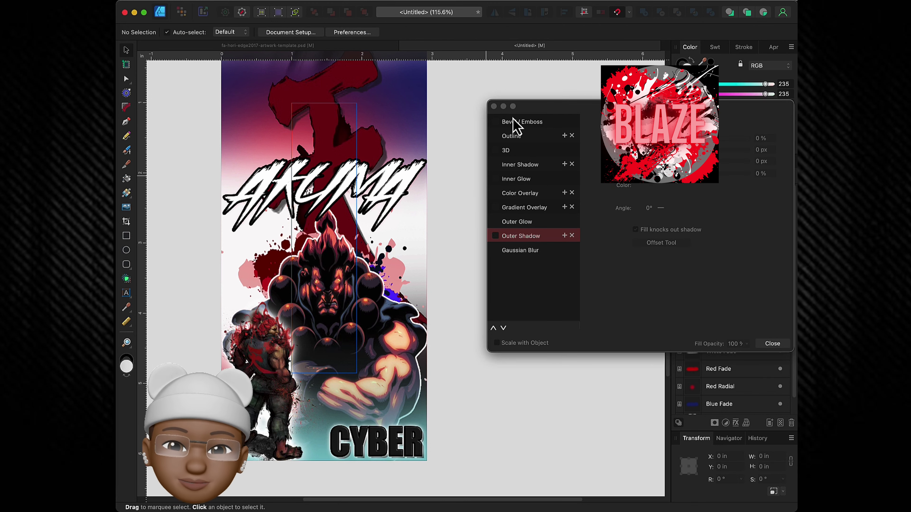
pyautogui.click(494, 107)
pyautogui.scroll(-2, 436, 258)
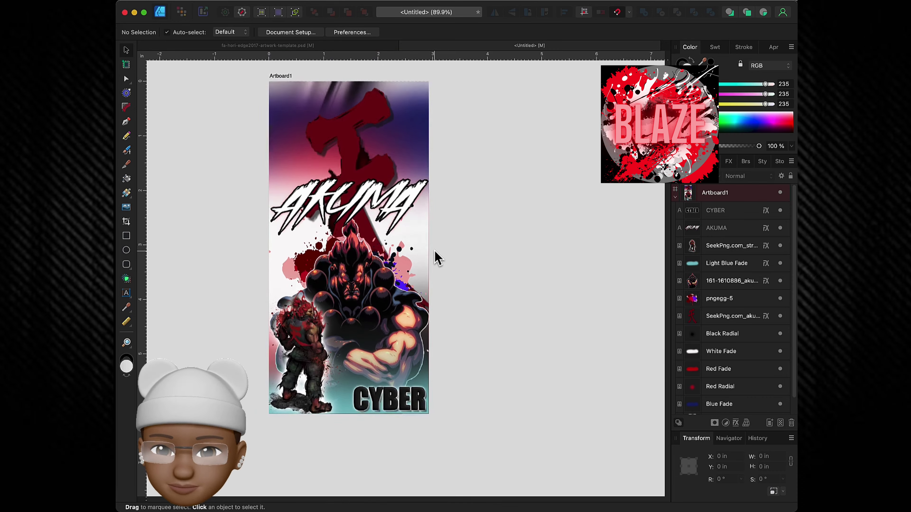
pyautogui.scroll(1, 436, 258)
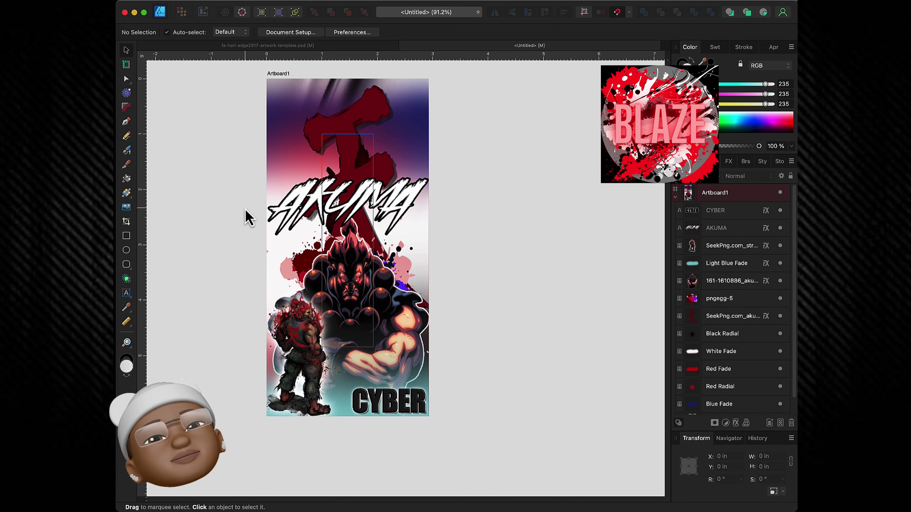
# Save the poster as 'AKUMA PHO' into the Work folder
pyautogui.press('super+s')
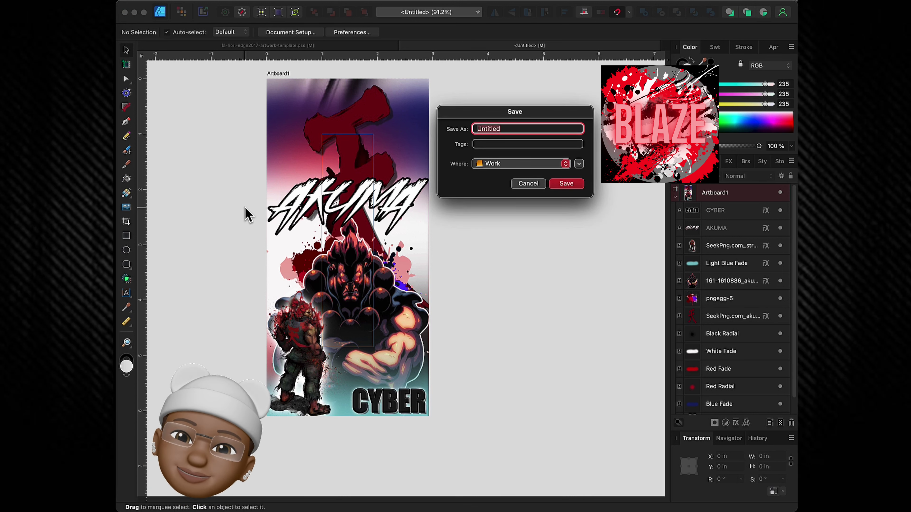
pyautogui.write('A')
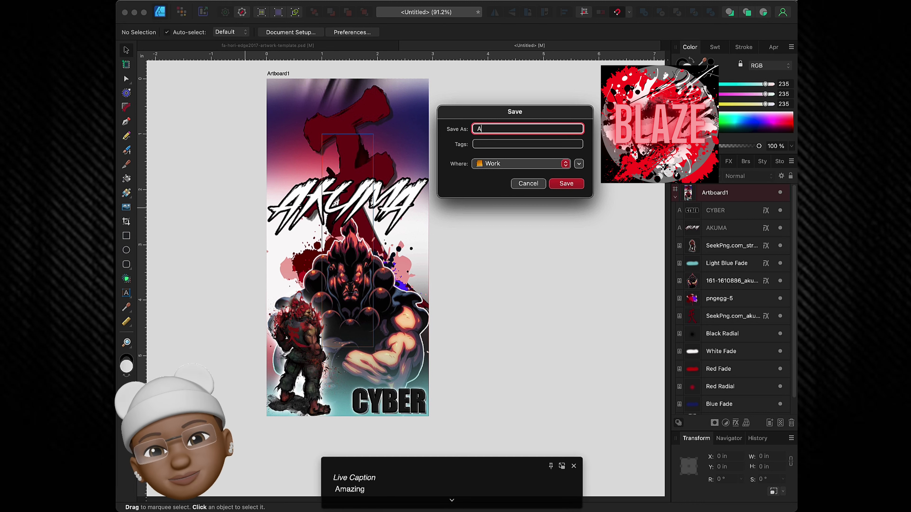
pyautogui.write('KY')
pyautogui.press('BackSpace')
pyautogui.write('U')
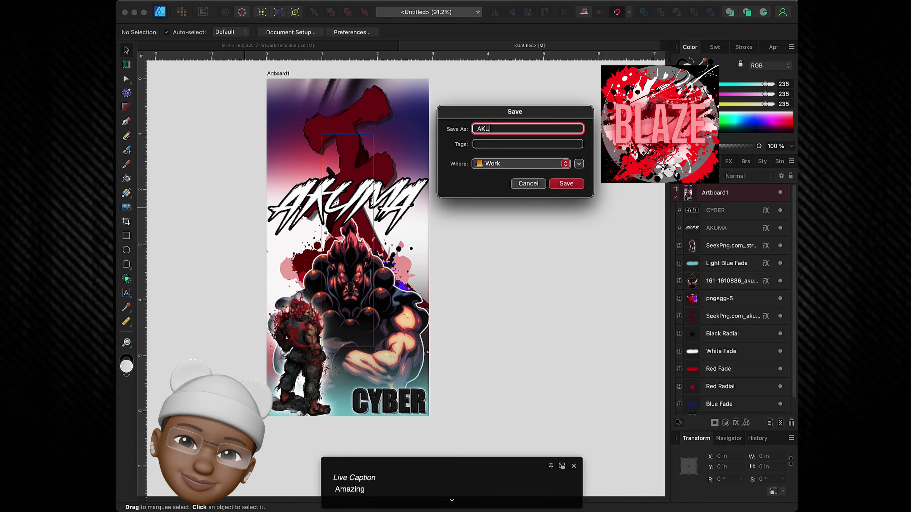
pyautogui.write('MA P')
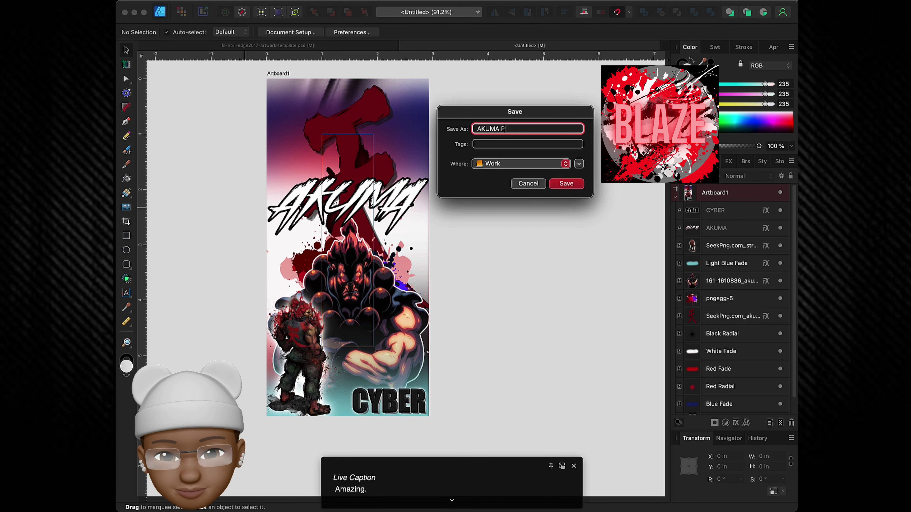
pyautogui.write('HO')
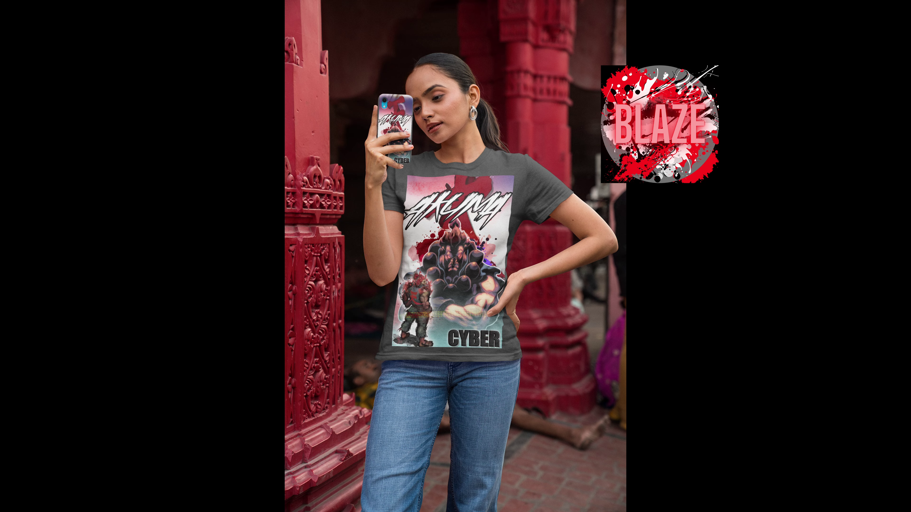